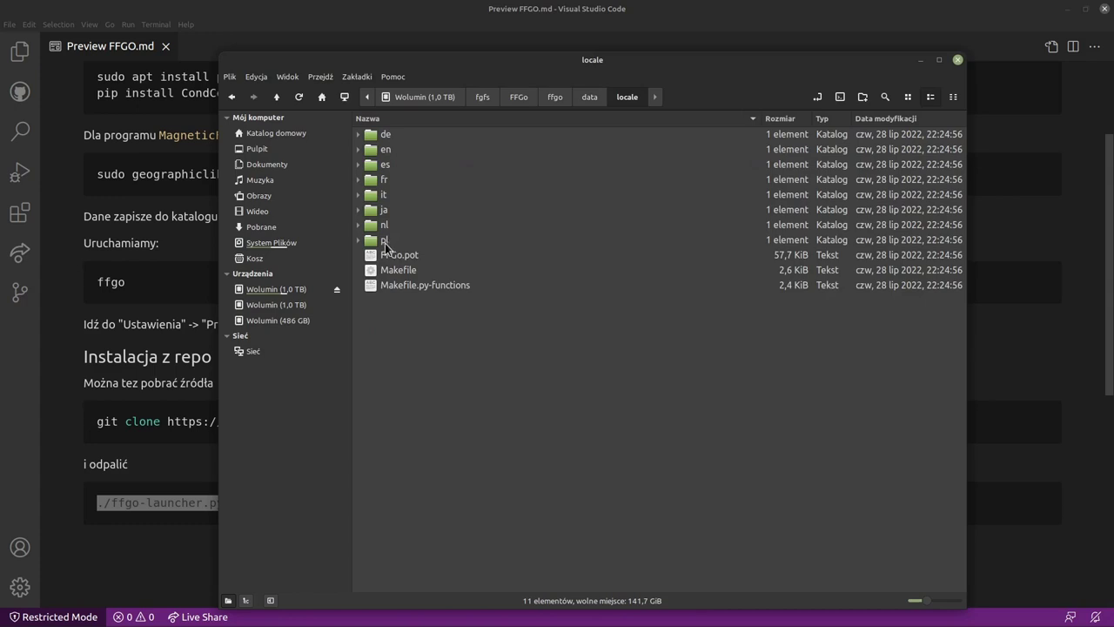
# Step: Check which translation files the French locale's LC_MESSAGES folder contains and return to the locale folder
pyautogui.doubleClick(386, 181)
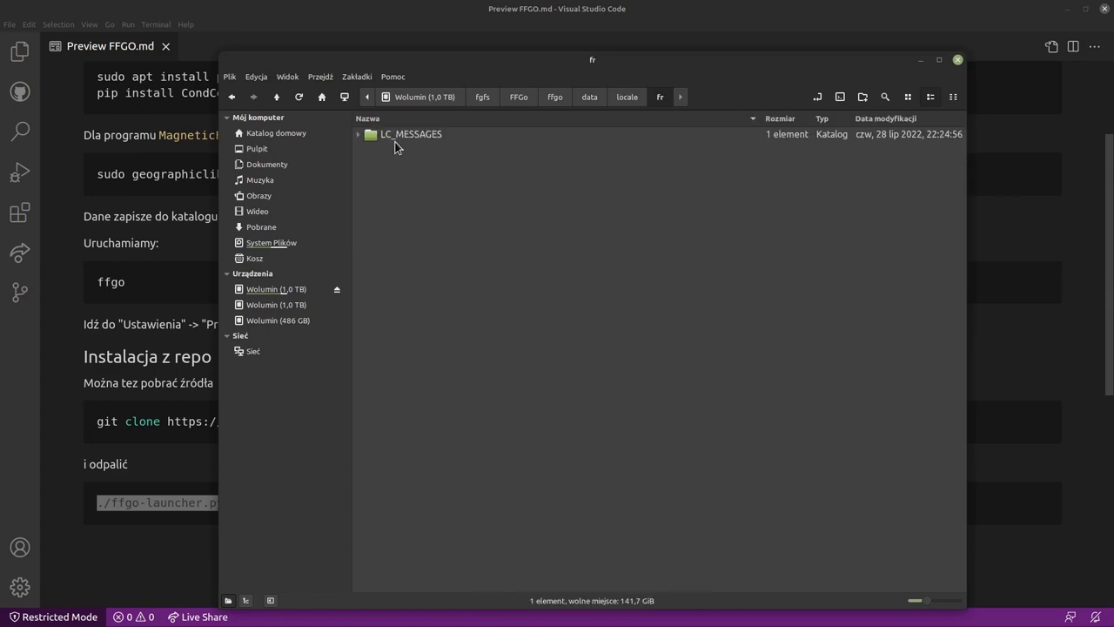
pyautogui.doubleClick(394, 138)
pyautogui.click(393, 140)
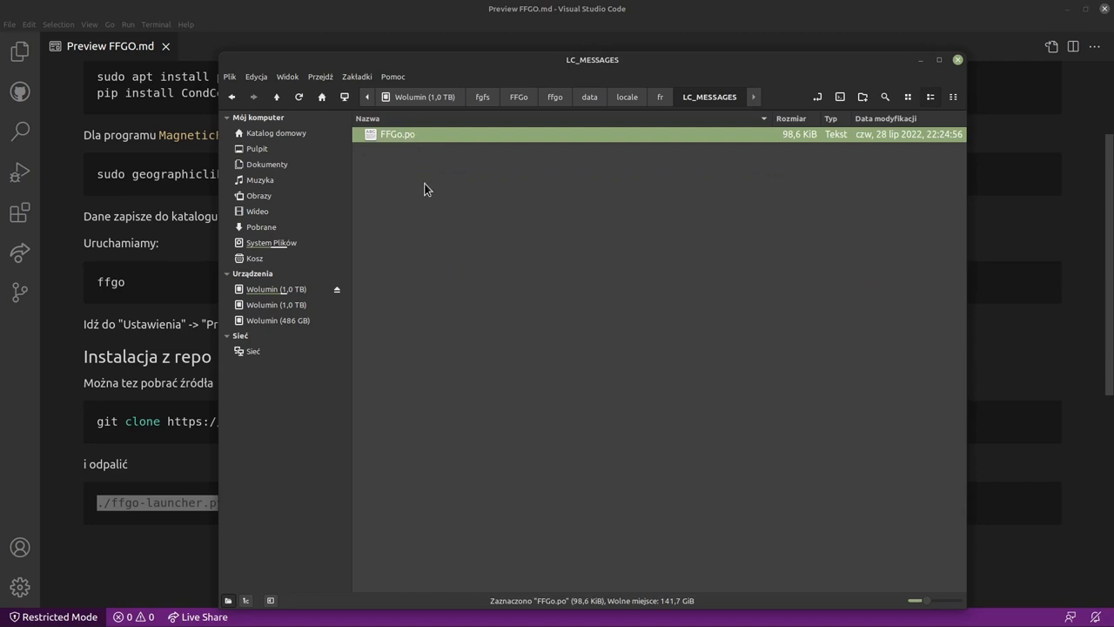
pyautogui.click(620, 97)
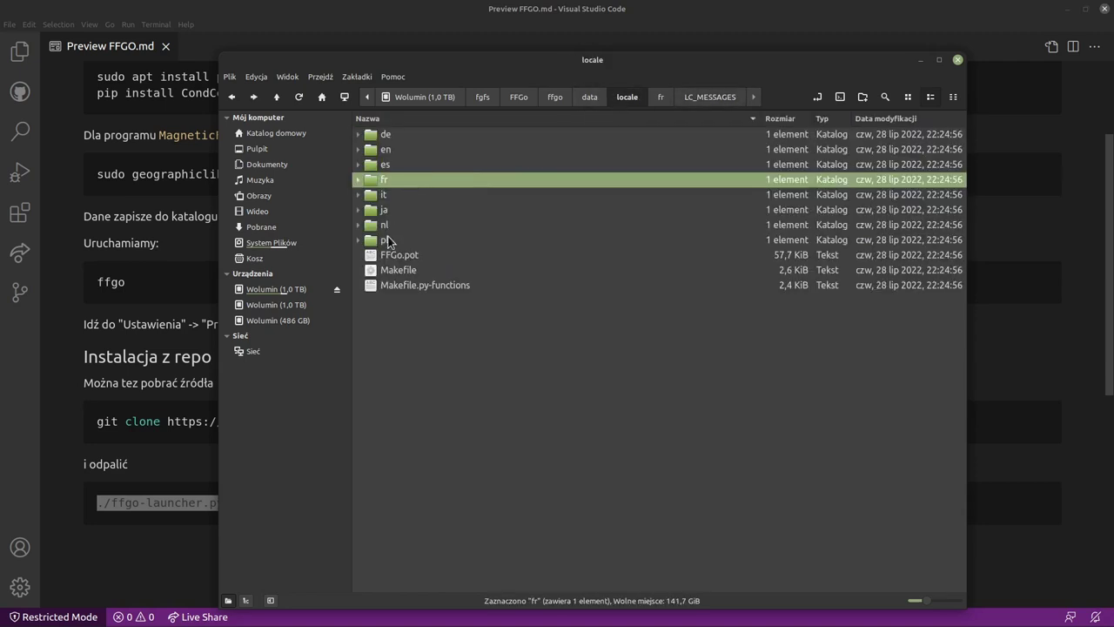
# Step: Open the FFGo.po file from the Polish locale's LC_MESSAGES folder in Poedit
pyautogui.doubleClick(391, 239)
pyautogui.doubleClick(398, 135)
pyautogui.click(391, 138)
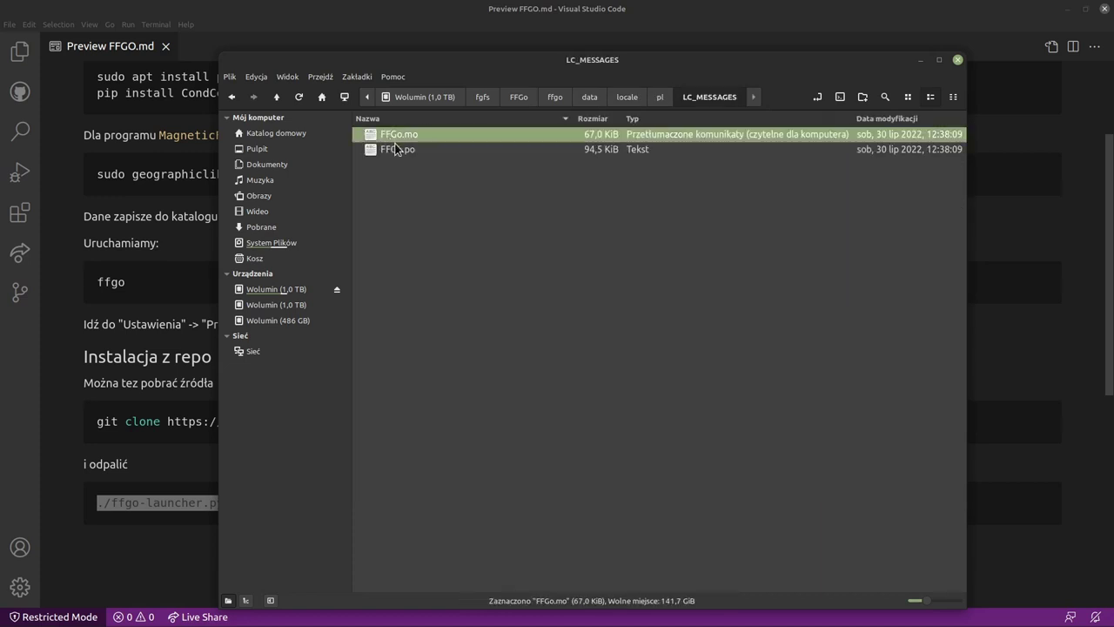
pyautogui.click(409, 146)
pyautogui.click(418, 137)
pyautogui.click(395, 151)
pyautogui.rightClick(397, 149)
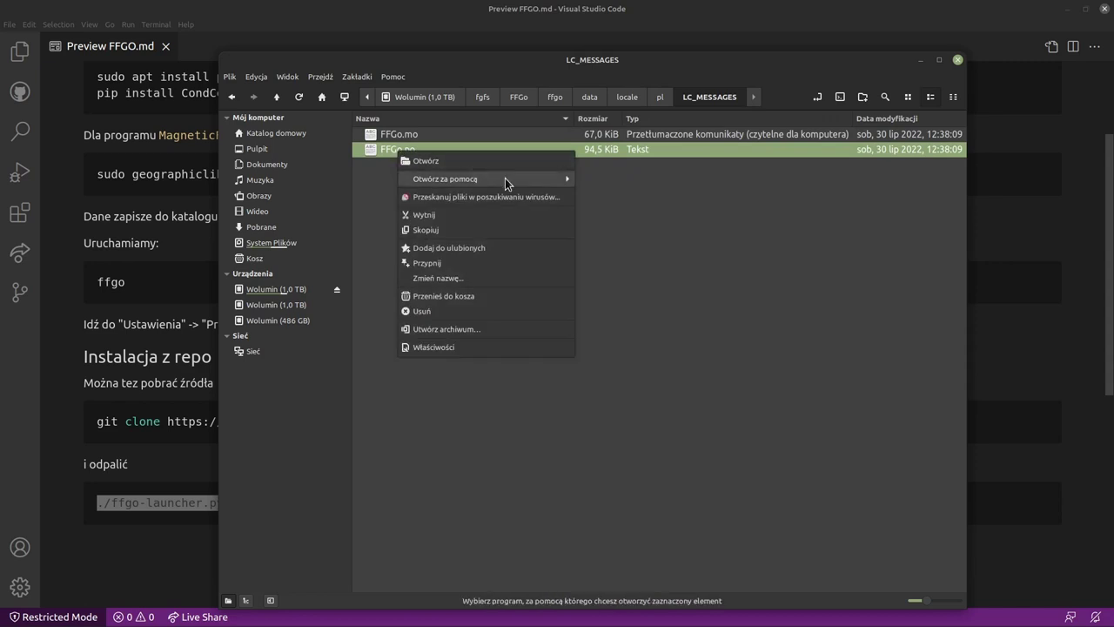
pyautogui.moveTo(510, 180)
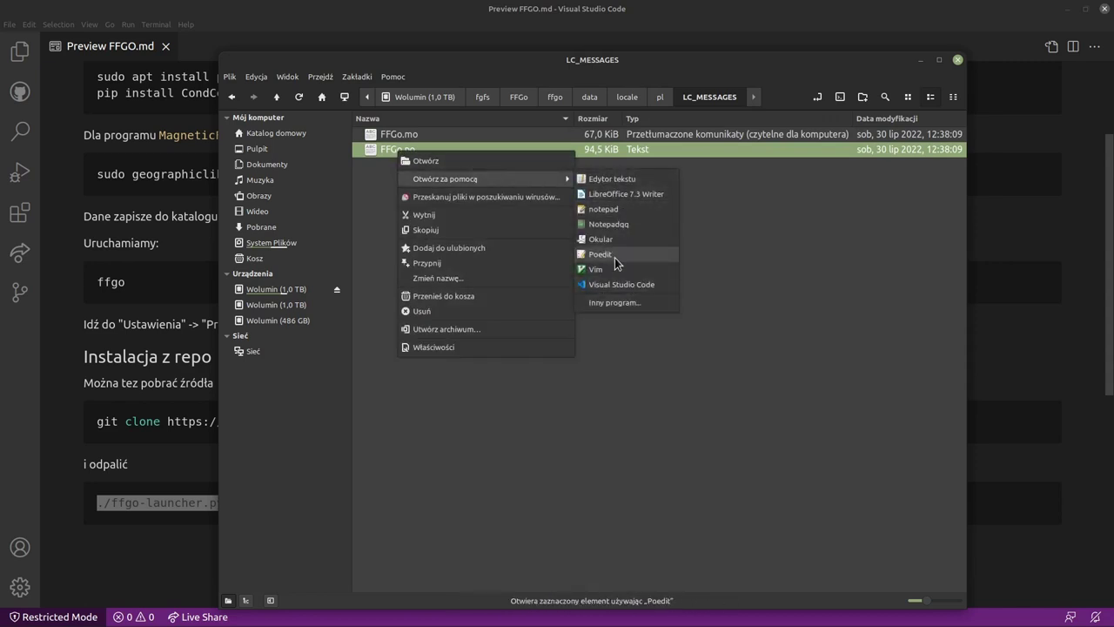
pyautogui.click(600, 256)
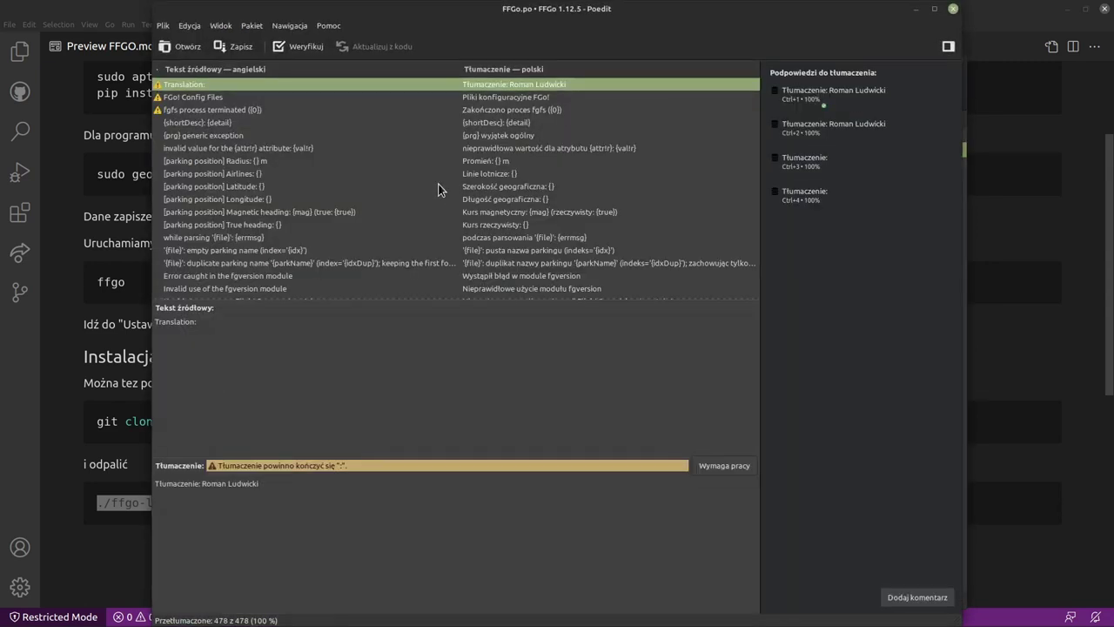
# Step: Save the Polish translation and compile it to FFGo.mo in the same folder, replacing the existing file, and close Poedit
pyautogui.click(226, 47)
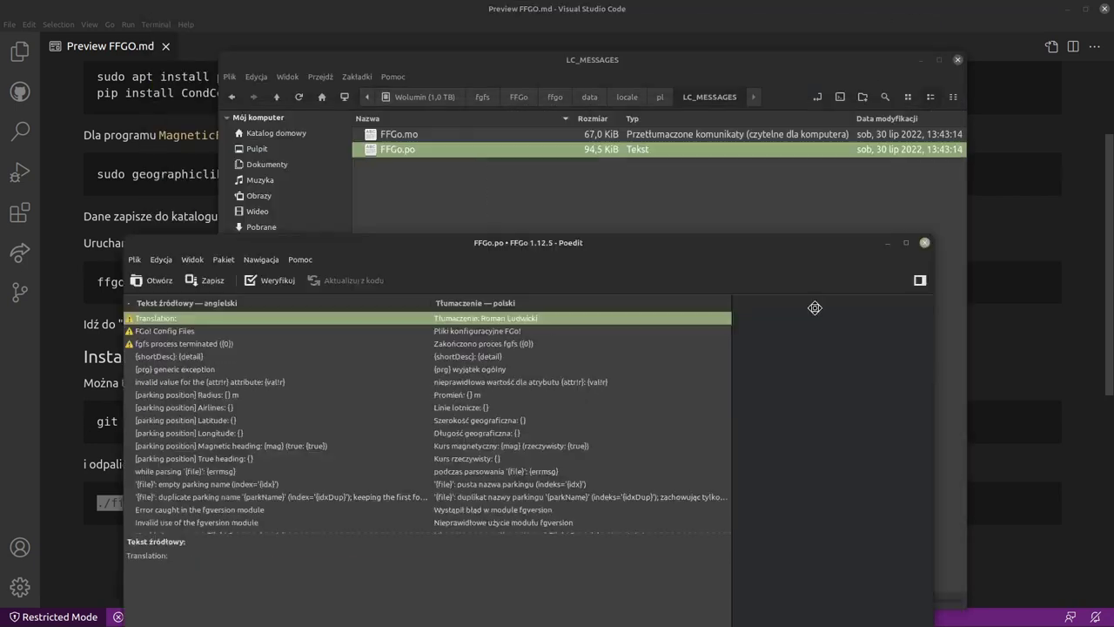
pyautogui.doubleClick(856, 14)
pyautogui.doubleClick(402, 137)
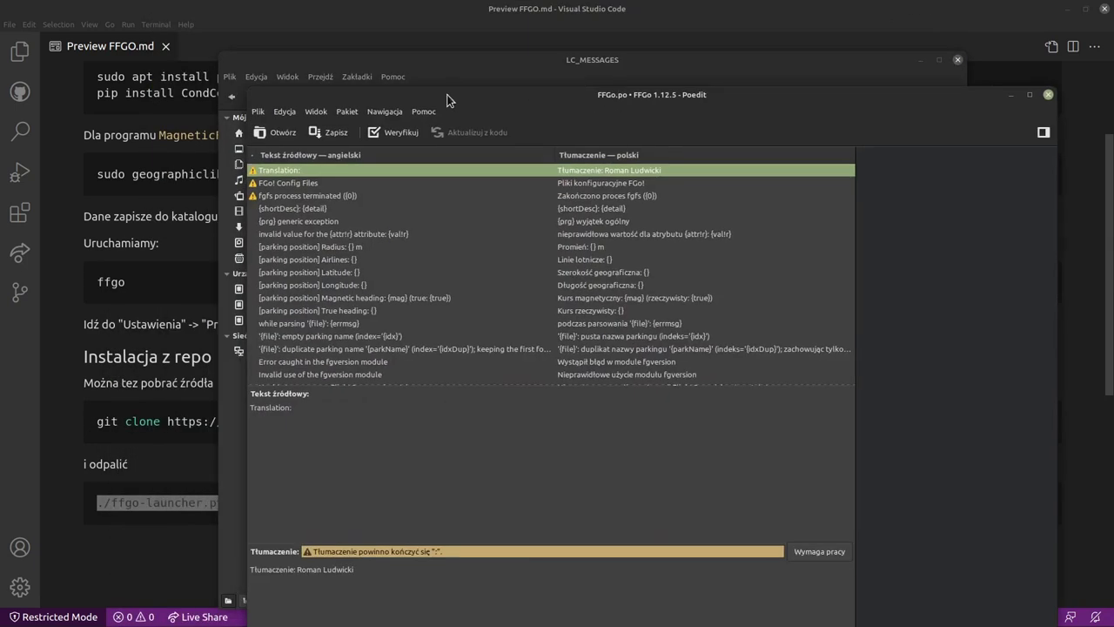
pyautogui.click(259, 112)
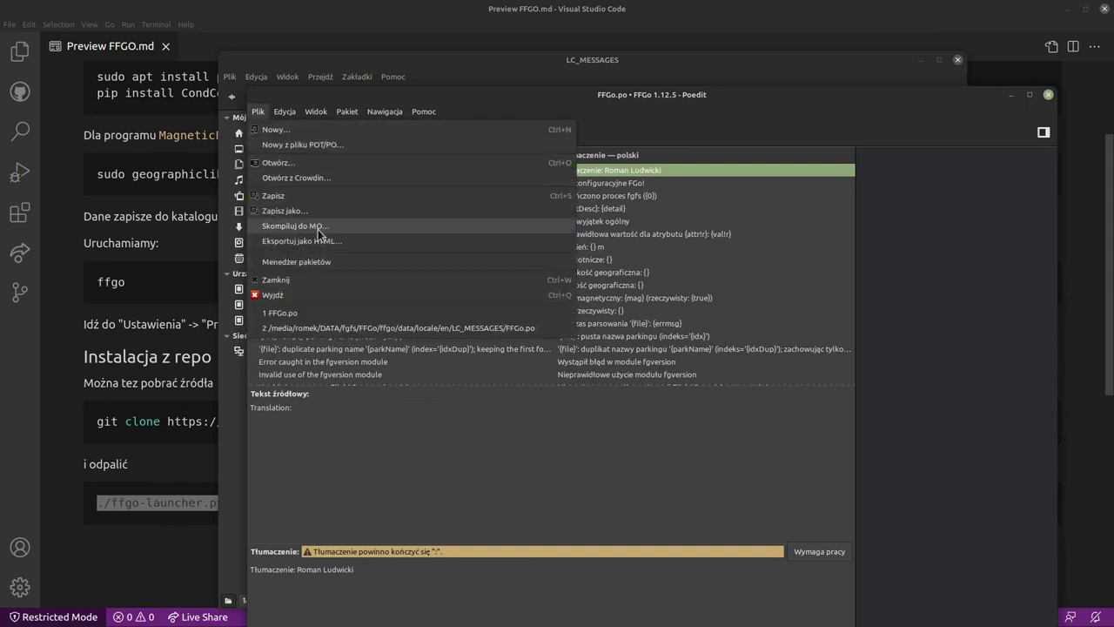
pyautogui.click(338, 228)
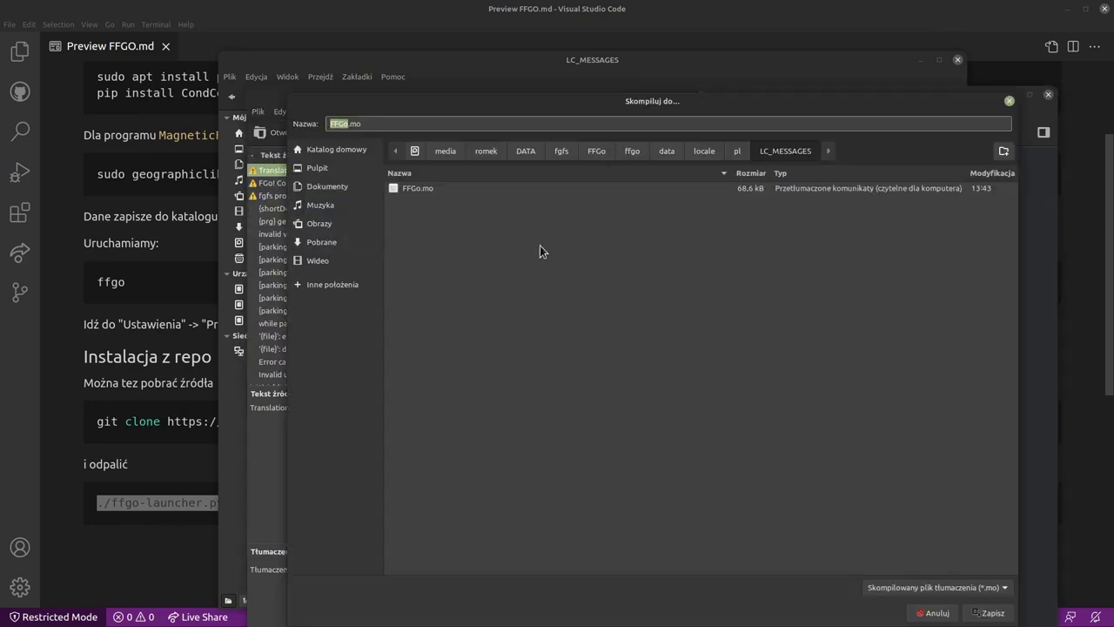
pyautogui.click(990, 612)
pyautogui.click(768, 415)
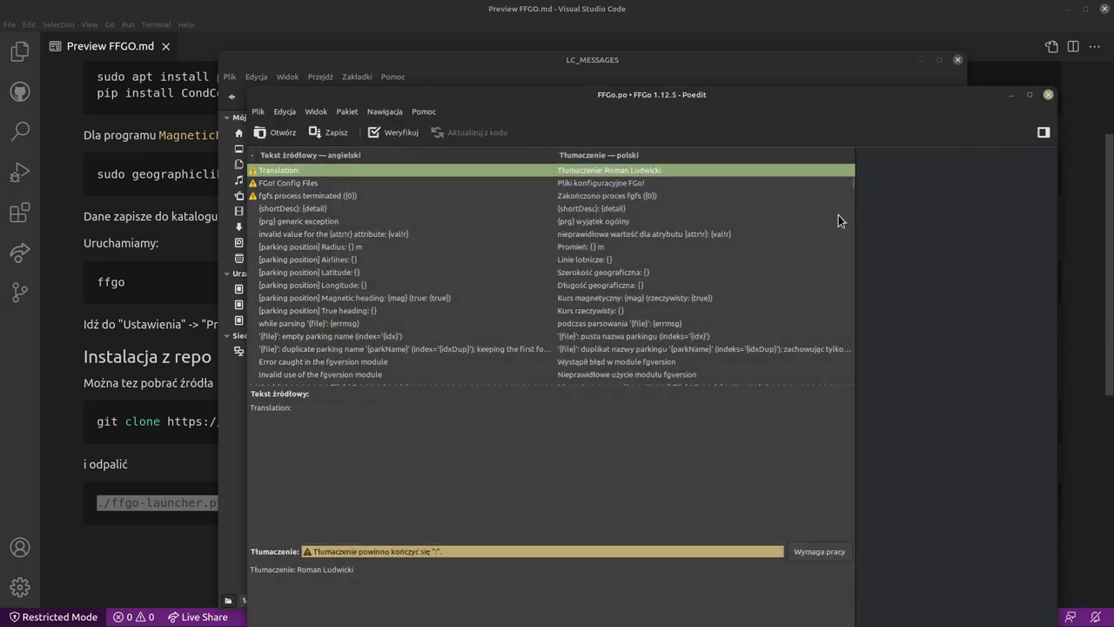
pyautogui.click(1049, 95)
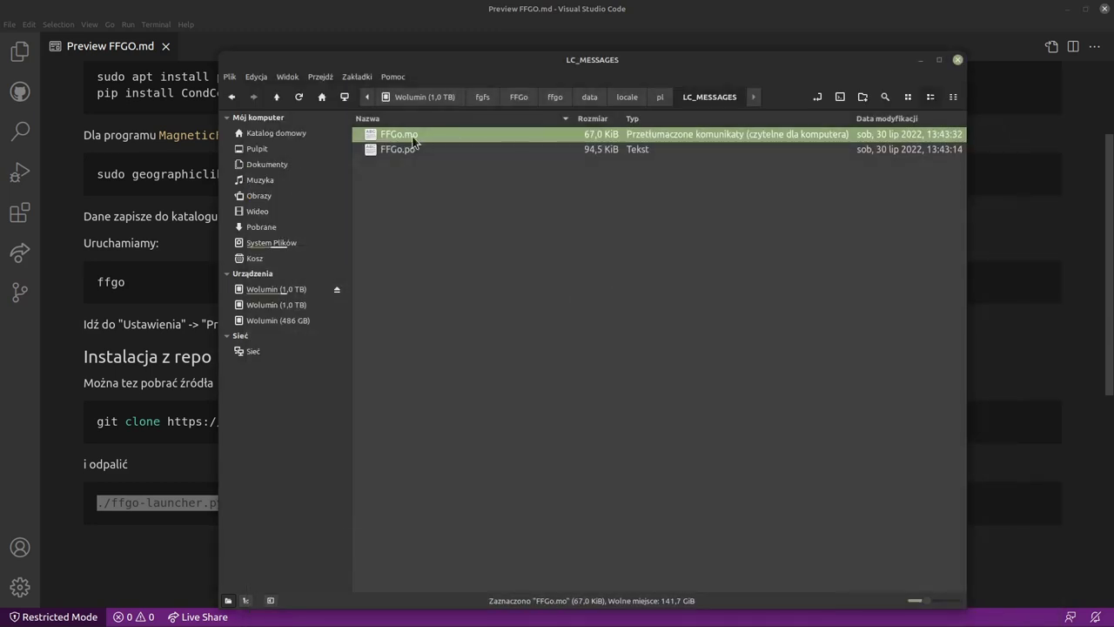
# Step: Run ffgo-launcher.py from the FFGo root folder to start FFGo
pyautogui.click(518, 97)
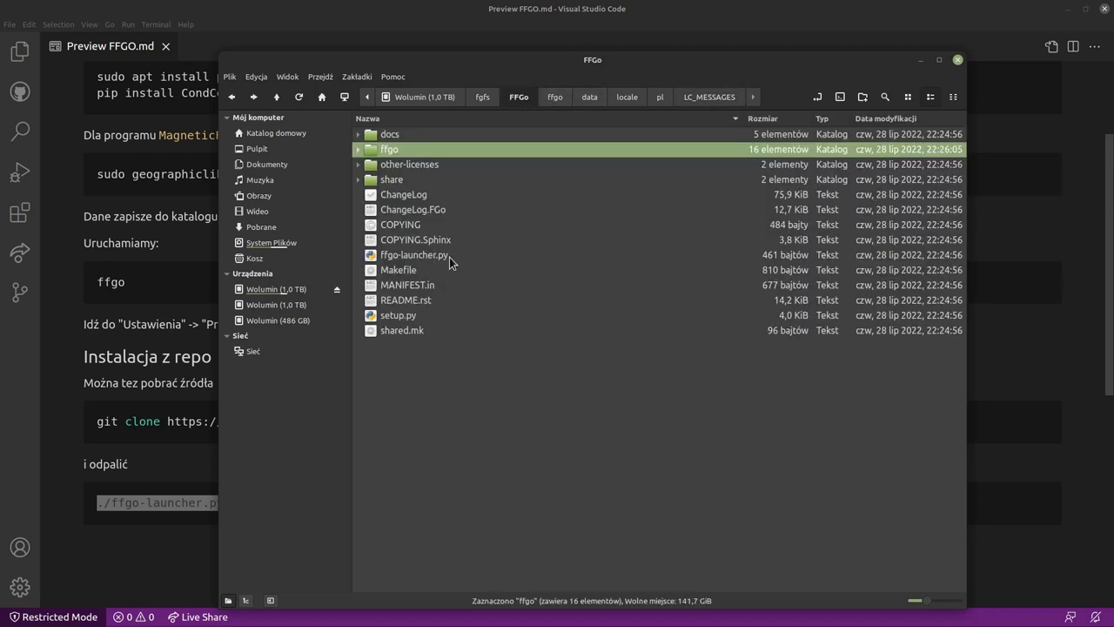
pyautogui.click(414, 256)
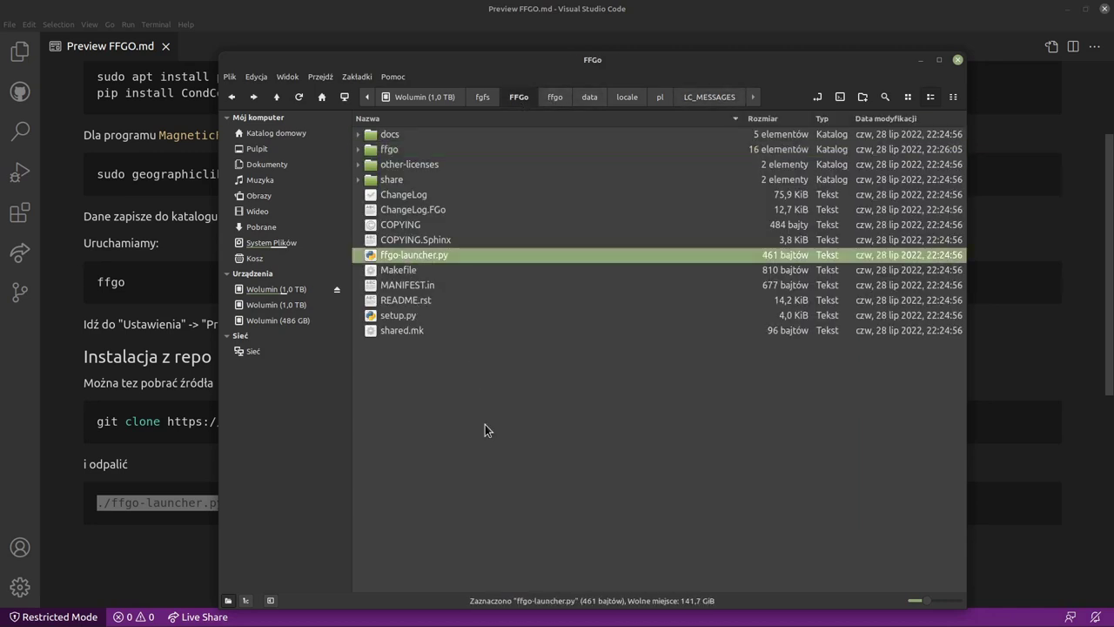
pyautogui.doubleClick(435, 255)
pyautogui.click(714, 383)
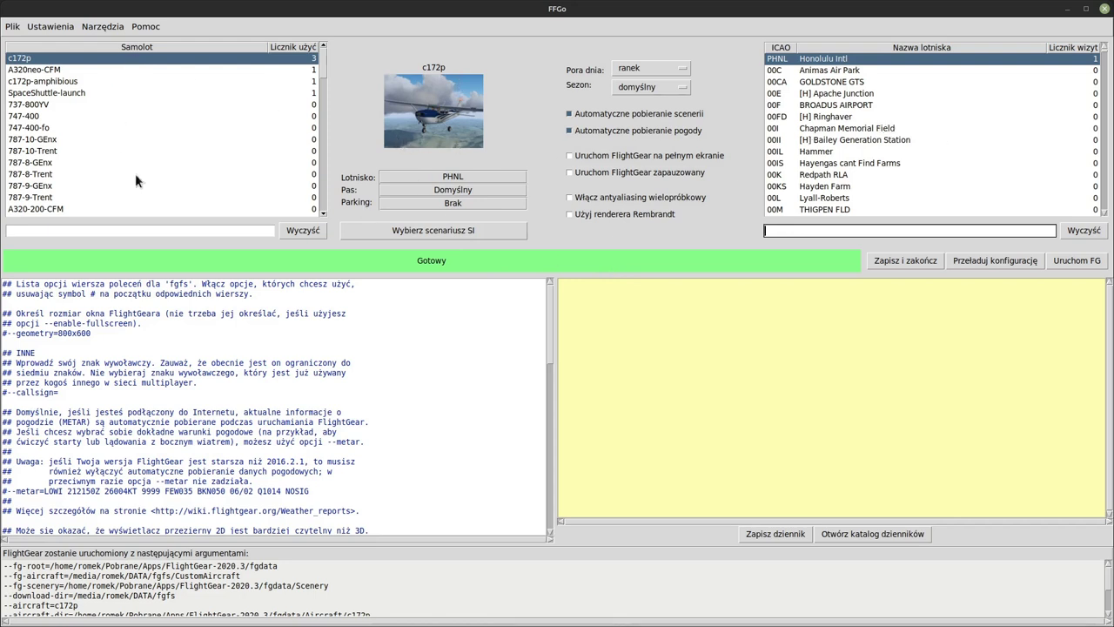
# Step: Open the FFGo preferences, widen the window, and inspect the FlightGear executable's path and file chooser without changing it
pyautogui.click(65, 29)
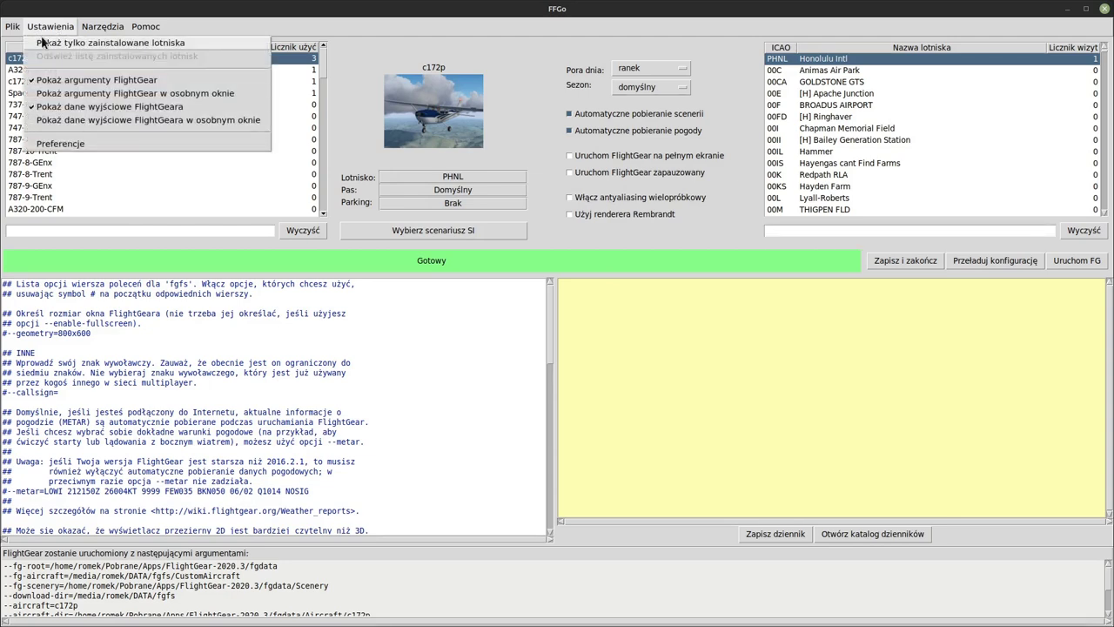
pyautogui.click(48, 143)
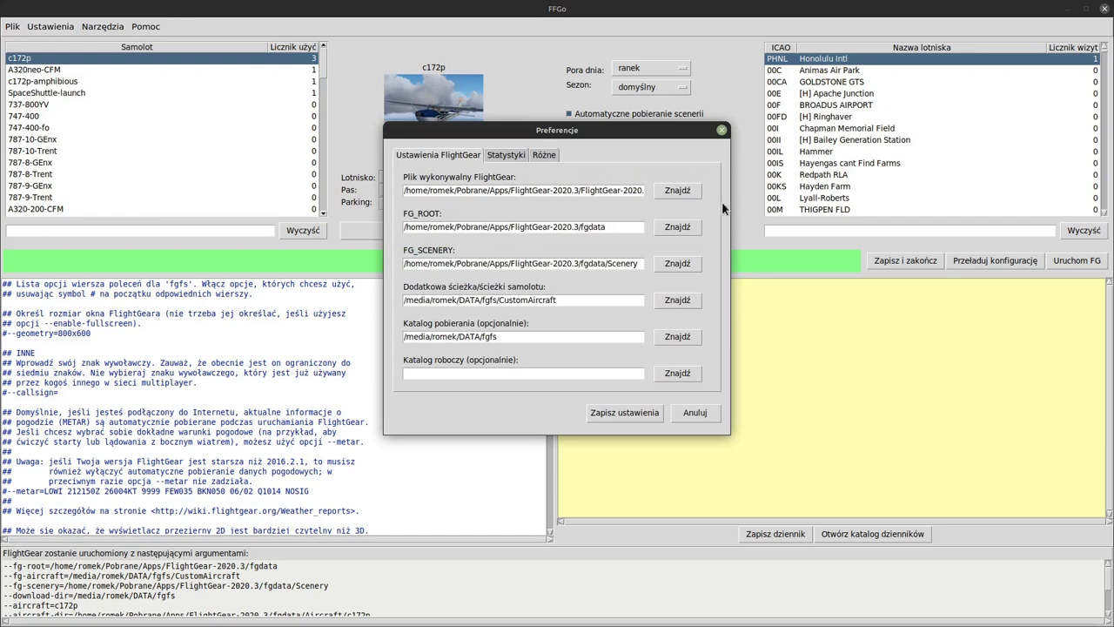
pyautogui.moveTo(729, 192); pyautogui.dragTo(1034, 194)
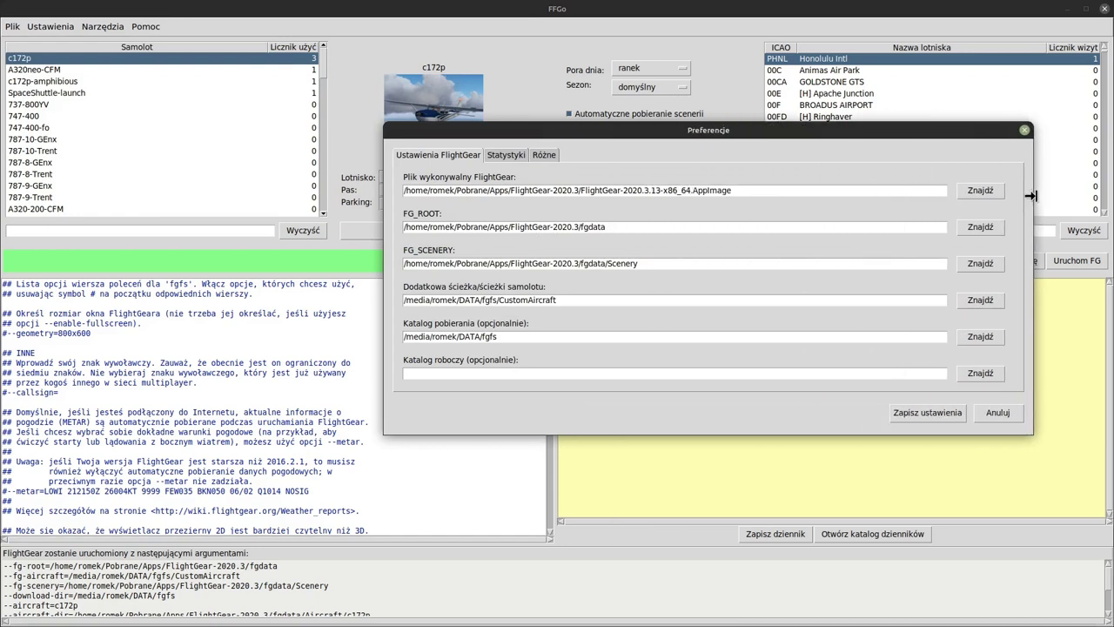
pyautogui.click(706, 264)
pyautogui.click(976, 194)
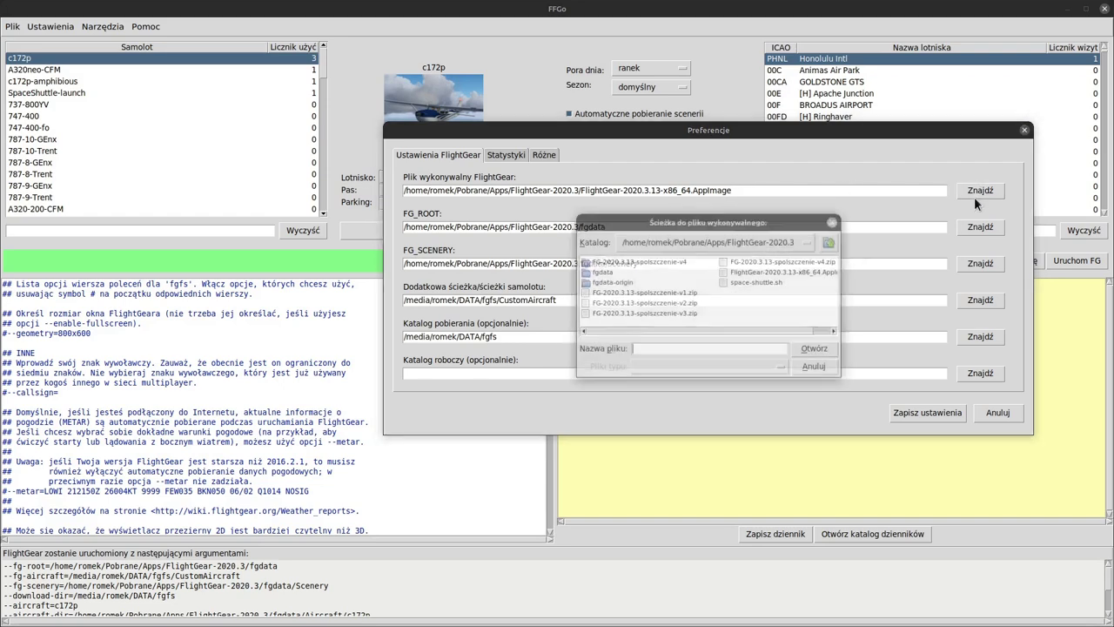
pyautogui.click(812, 366)
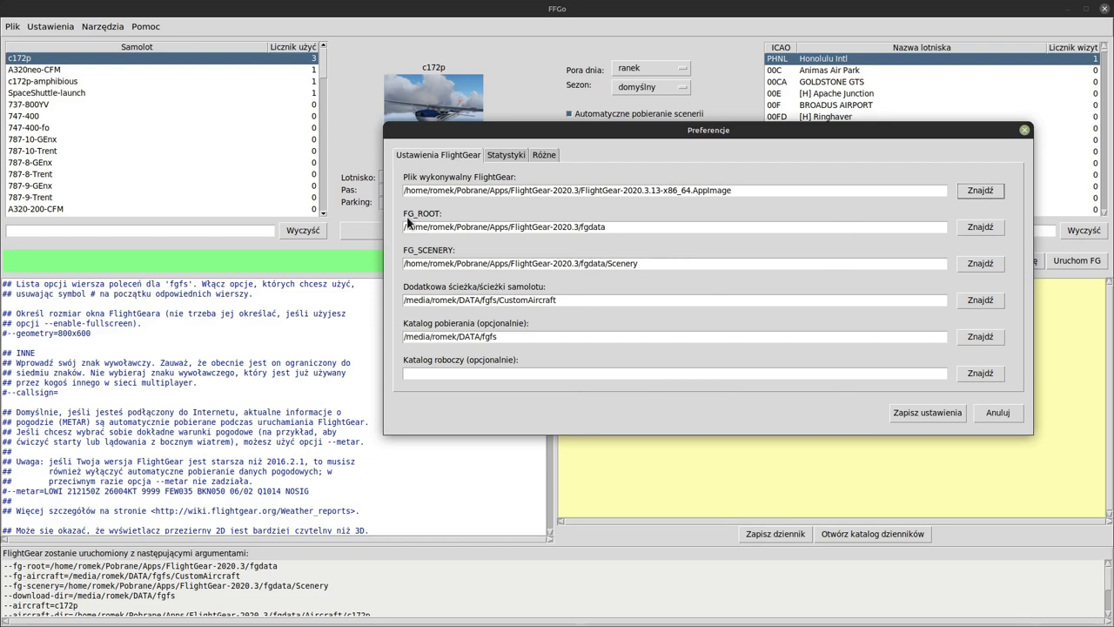
# Step: Review the FG_ROOT, FG_SCENERY, additional aircraft and download directory paths in the FlightGear settings
pyautogui.click(672, 229)
pyautogui.click(647, 266)
pyautogui.doubleClick(539, 300)
pyautogui.click(576, 300)
pyautogui.click(523, 338)
pyautogui.moveTo(547, 338)
# Step: Examine the MagneticField executable path in the miscellaneous (Różne) preferences
pyautogui.click(544, 154)
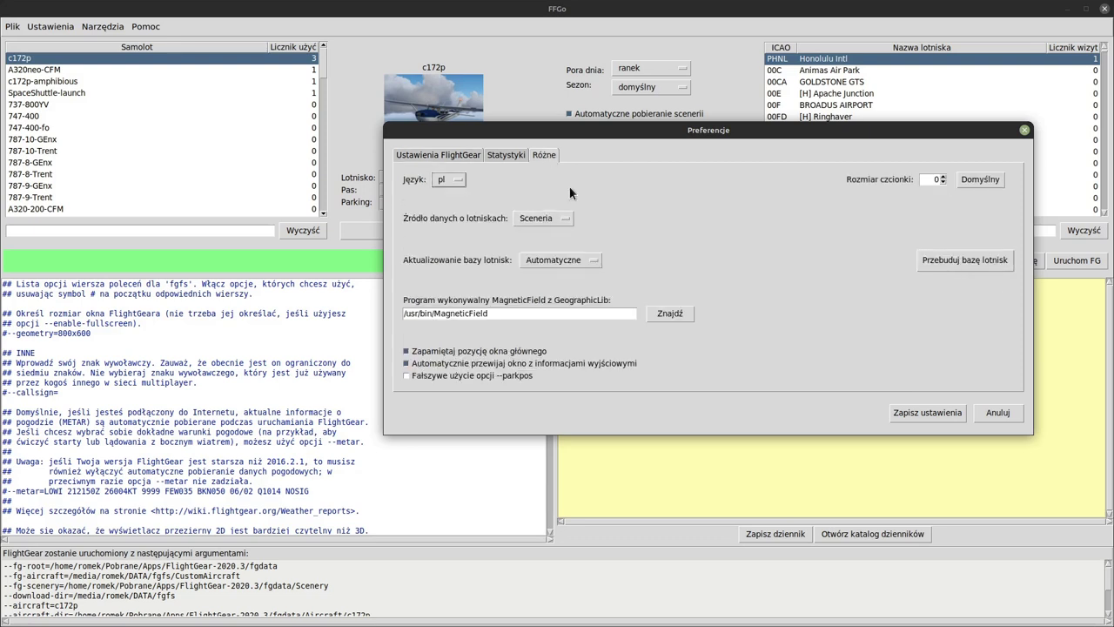
pyautogui.click(497, 316)
pyautogui.doubleClick(500, 312)
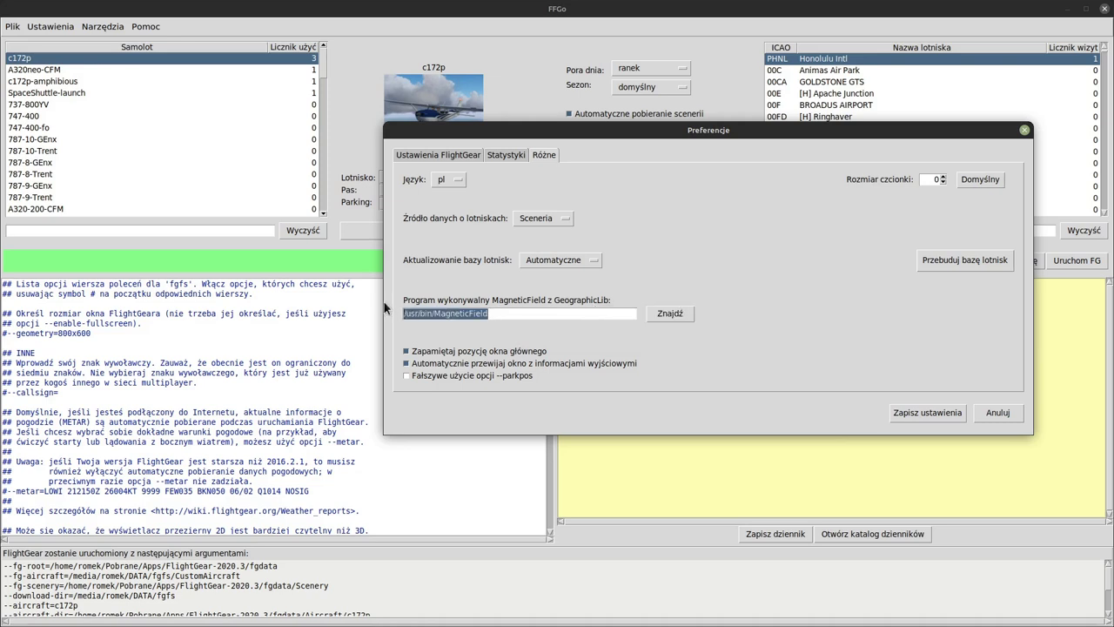
pyautogui.click(502, 319)
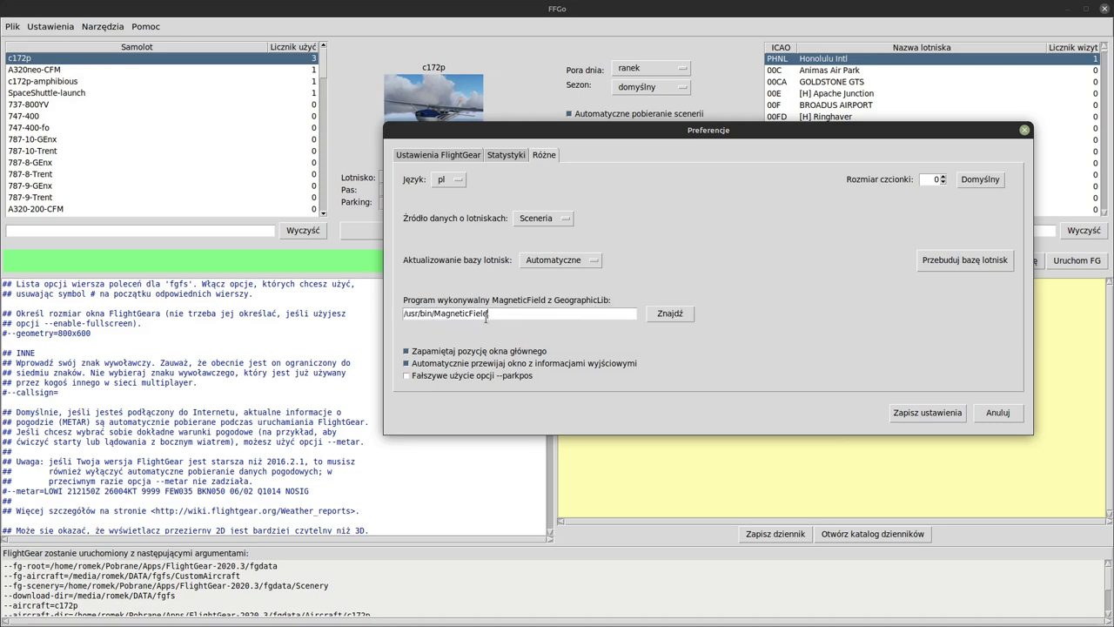
pyautogui.hotkey('shift', 'Left')
pyautogui.hotkey('shift', 'Left')
pyautogui.hotkey('shift', 'Left')
pyautogui.hotkey('shift', 'Left')
pyautogui.hotkey('shift', 'Left')
pyautogui.hotkey('shift', 'Left')
pyautogui.hotkey('shift', 'Left')
pyautogui.hotkey('shift', 'Left')
pyautogui.hotkey('shift', 'Left')
pyautogui.hotkey('shift', 'Left')
pyautogui.hotkey('shift', 'Left')
pyautogui.hotkey('shift', 'Left')
pyautogui.hotkey('shift', 'Left')
pyautogui.hotkey('shift', 'Left')
pyautogui.hotkey('shift', 'Left')
pyautogui.hotkey('shift', 'Left')
pyautogui.hotkey('shift', 'Left')
pyautogui.hotkey('shift', 'Left')
pyautogui.hotkey('shift', 'Left')
pyautogui.hotkey('shift', 'Left')
pyautogui.click(498, 316)
pyautogui.moveTo(496, 314); pyautogui.dragTo(419, 312)
pyautogui.click(516, 318)
pyautogui.moveTo(508, 314); pyautogui.dragTo(370, 314)
pyautogui.click(546, 317)
# Step: Return to the FlightGear settings and save the preferences
pyautogui.click(462, 156)
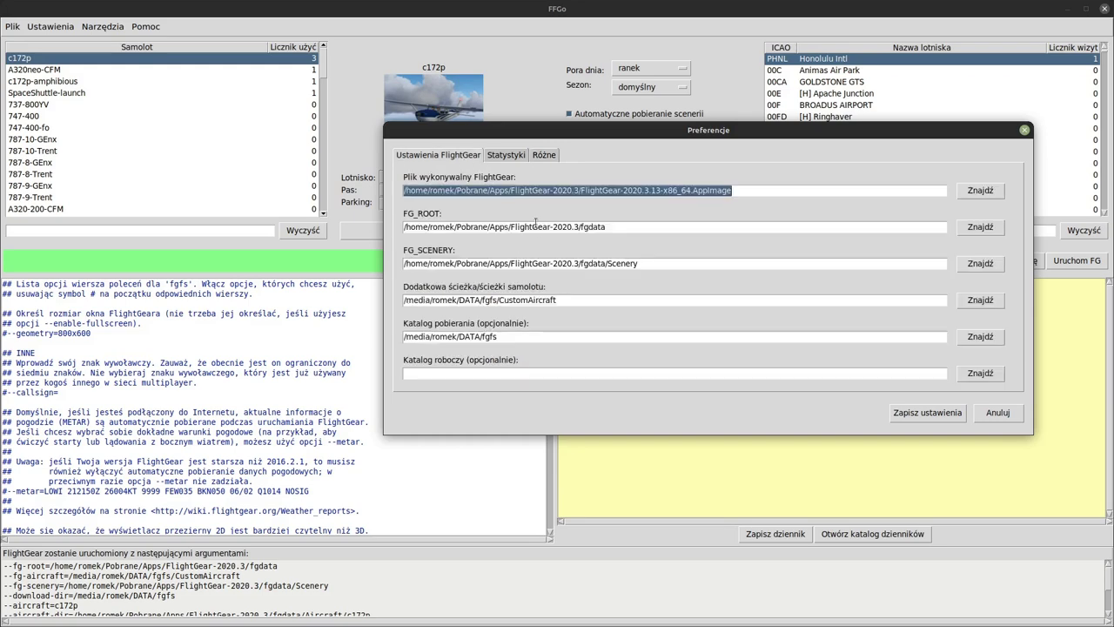
pyautogui.click(939, 413)
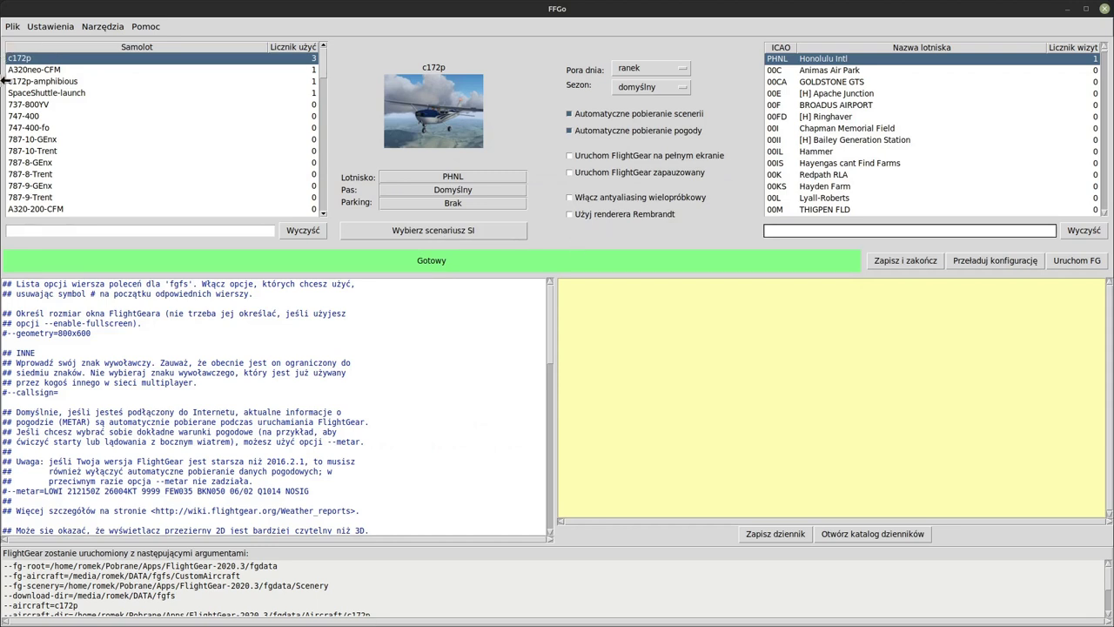
# Step: Browse the full aircraft list and preview models such as A320neo-CFM, 747-400 and SpaceShuttle-launch
pyautogui.scroll(-3, 65, 131)
pyautogui.scroll(3, 65, 131)
pyautogui.scroll(-15, 65, 125)
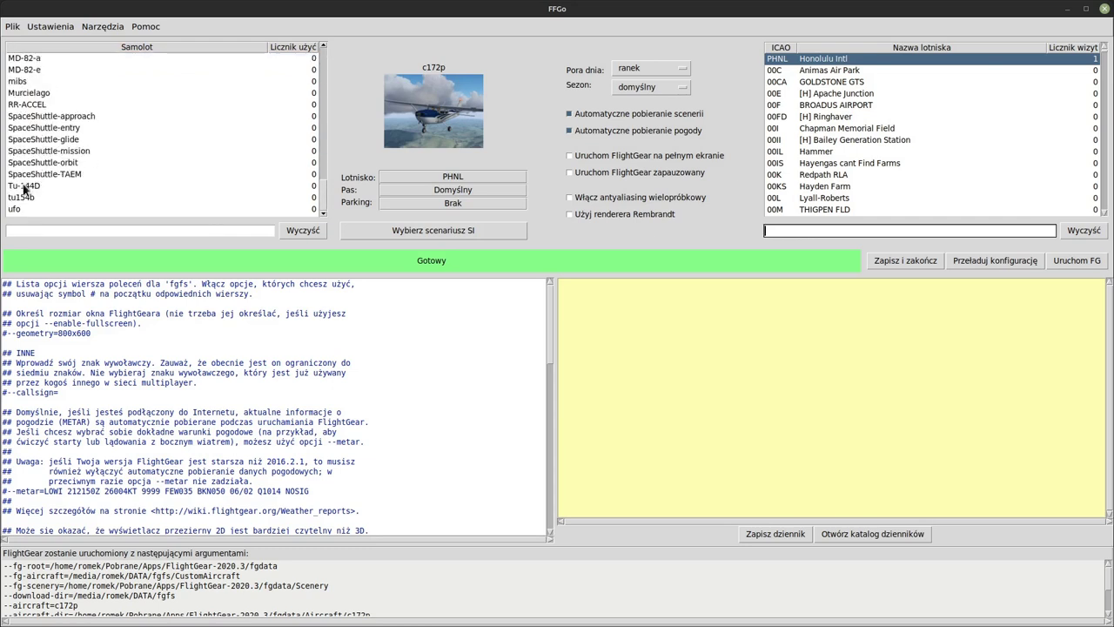
pyautogui.scroll(15, 67, 132)
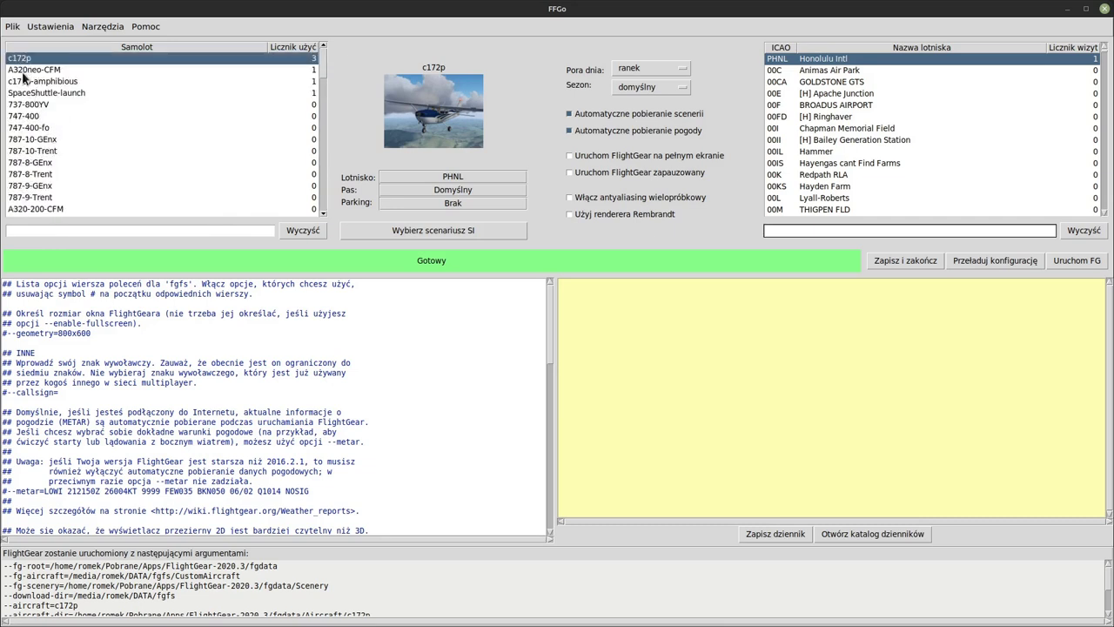
pyautogui.click(19, 72)
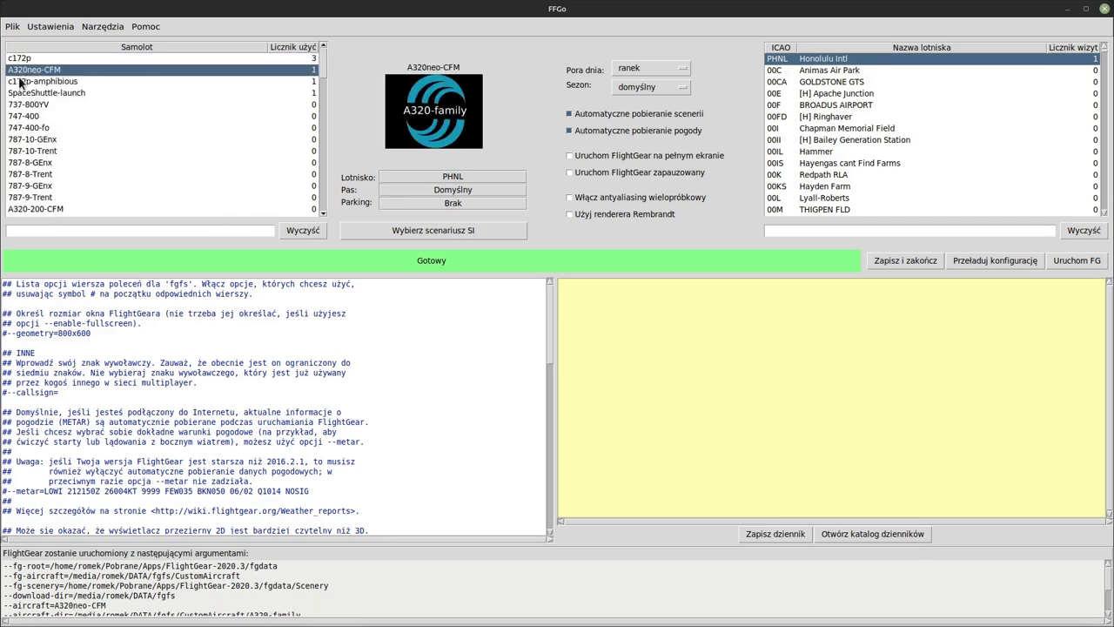
pyautogui.click(21, 116)
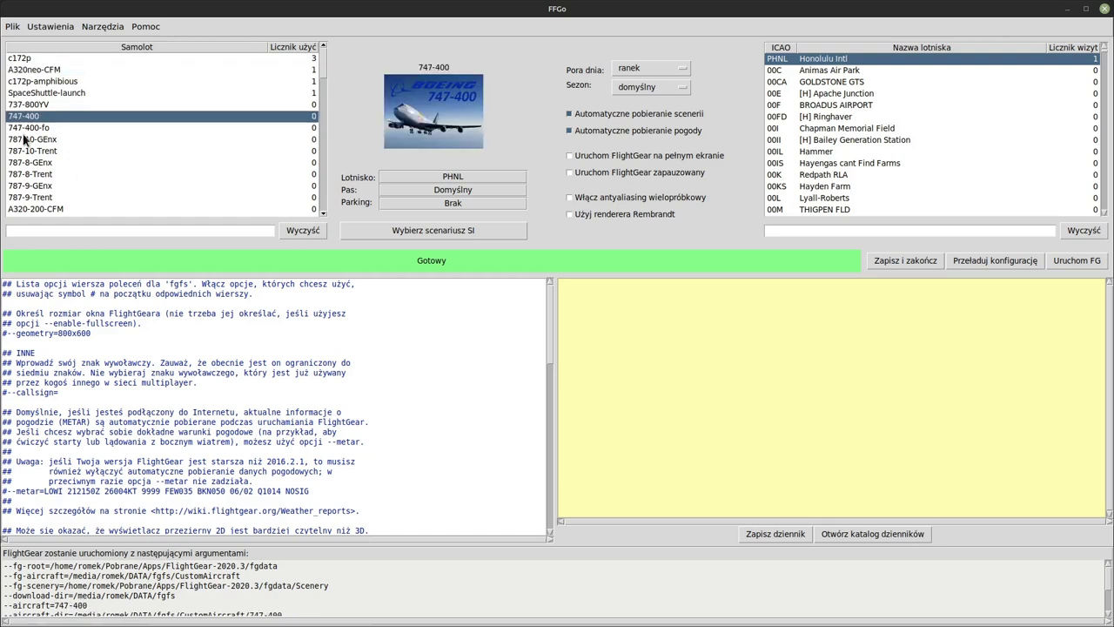
pyautogui.click(24, 128)
pyautogui.click(17, 105)
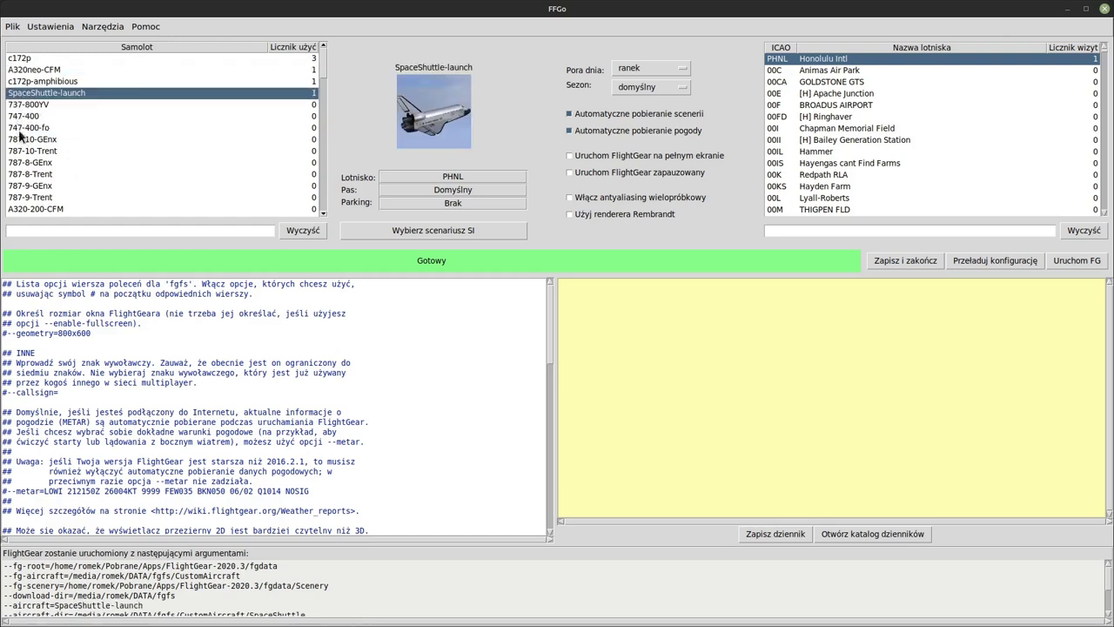
pyautogui.scroll(-6, 26, 139)
pyautogui.scroll(-10, 33, 163)
pyautogui.scroll(-10, 101, 166)
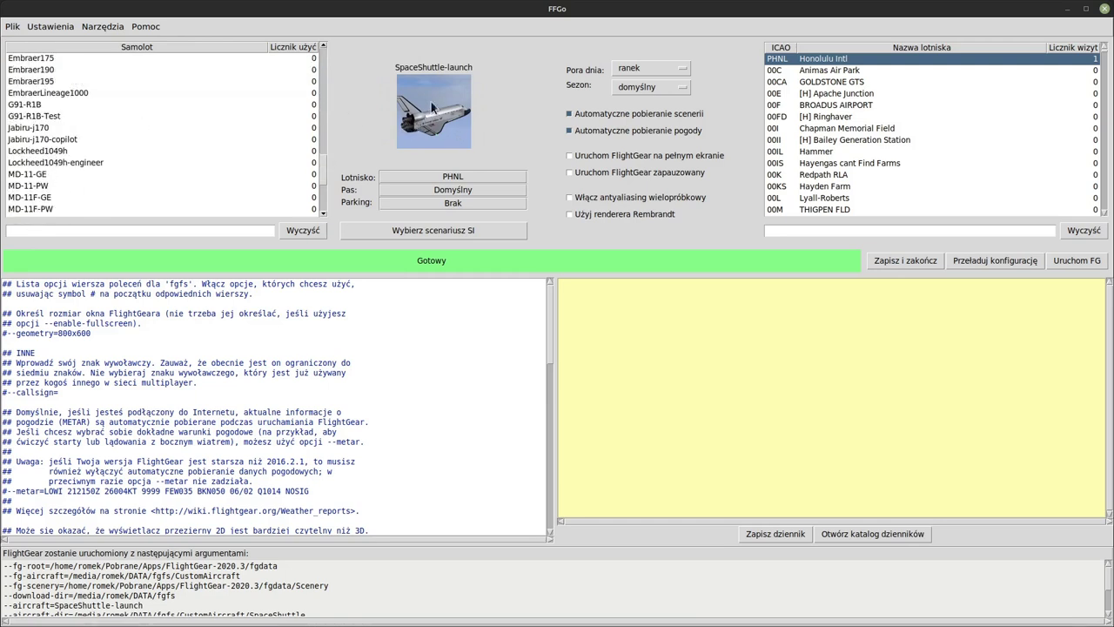
pyautogui.scroll(-10, 215, 171)
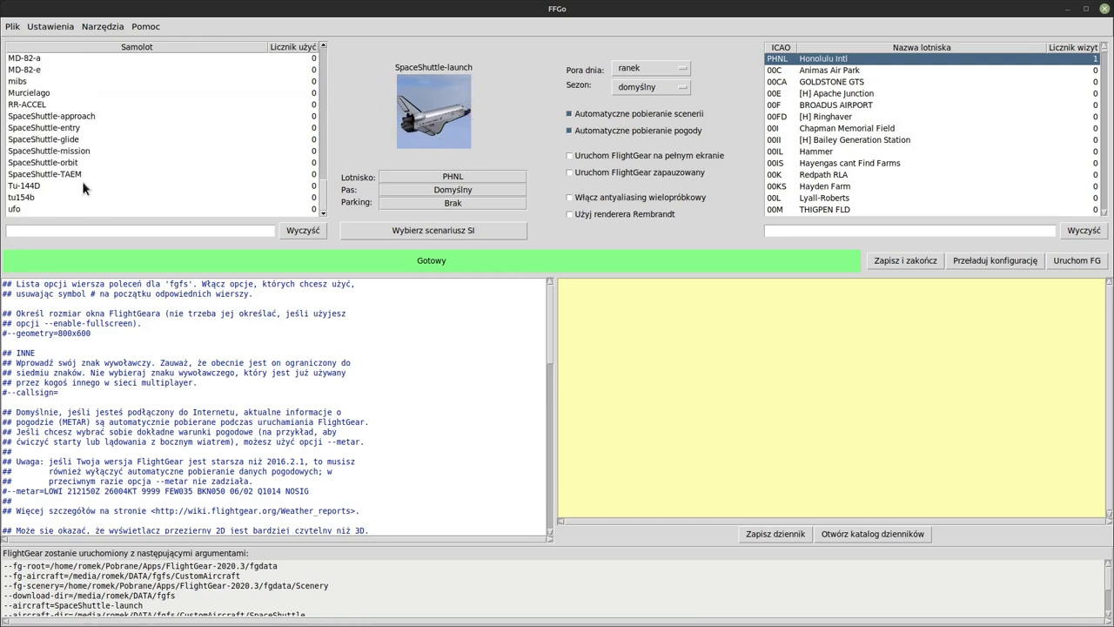
pyautogui.scroll(20, 88, 170)
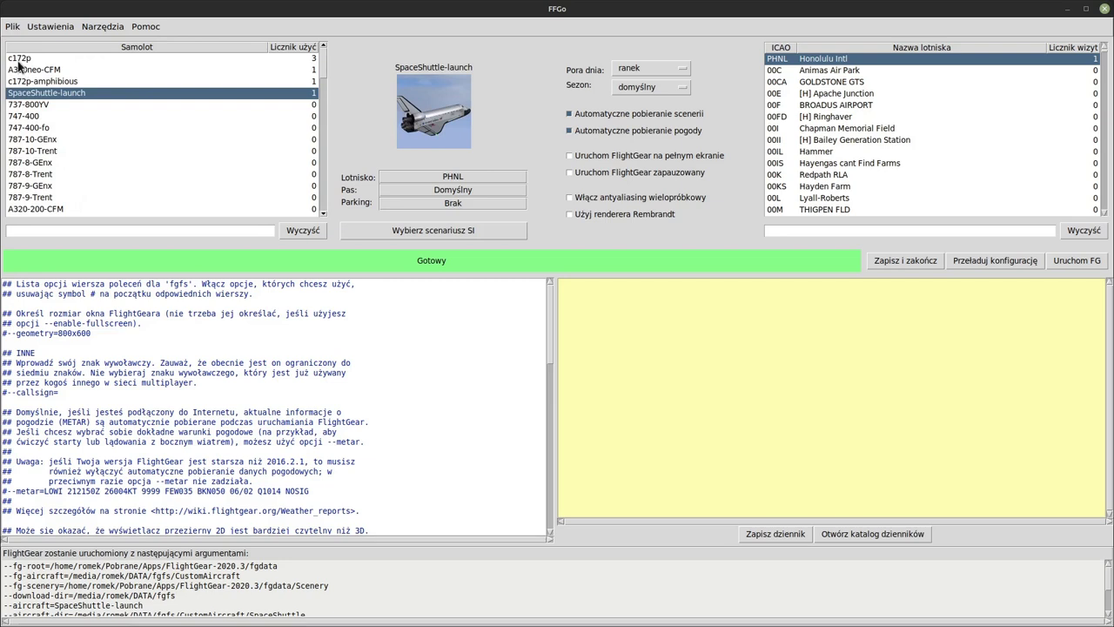
# Step: Select the c172p aircraft and sort the aircraft list by name
pyautogui.click(20, 59)
pyautogui.click(137, 50)
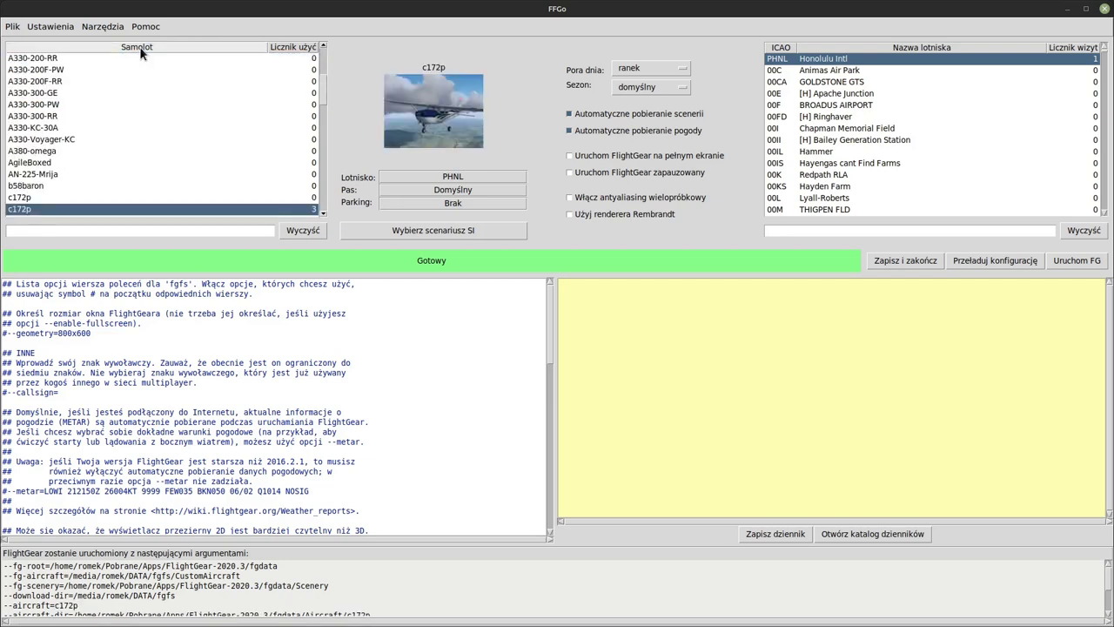
# Step: Sort the aircraft list by use count (Licznik użyć) in descending order
pyautogui.click(291, 48)
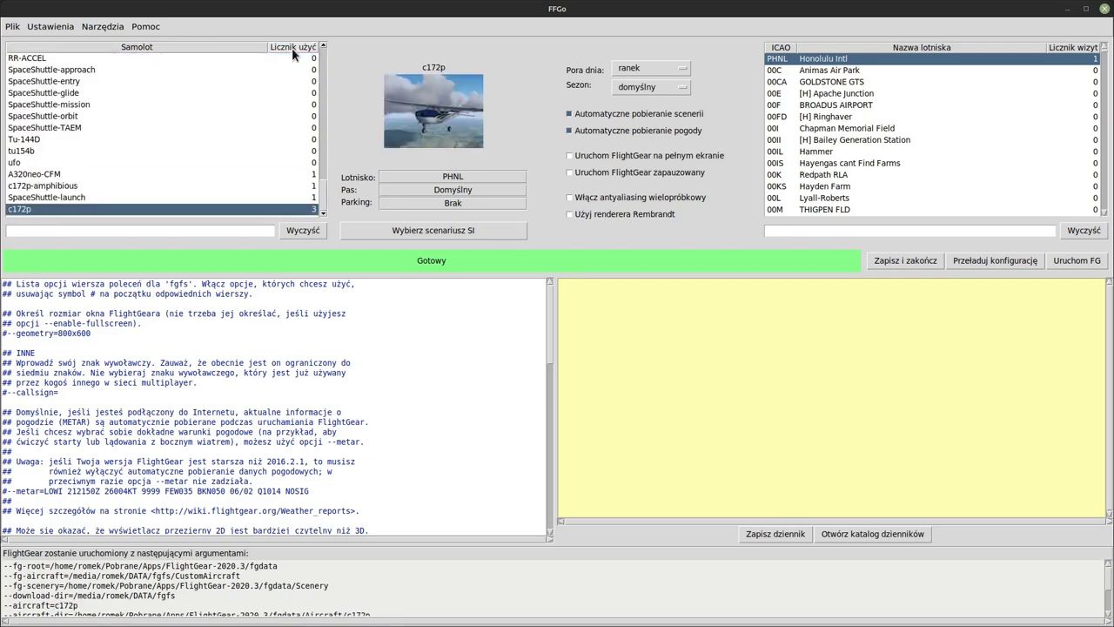
pyautogui.moveTo(322, 197); pyautogui.dragTo(313, 54)
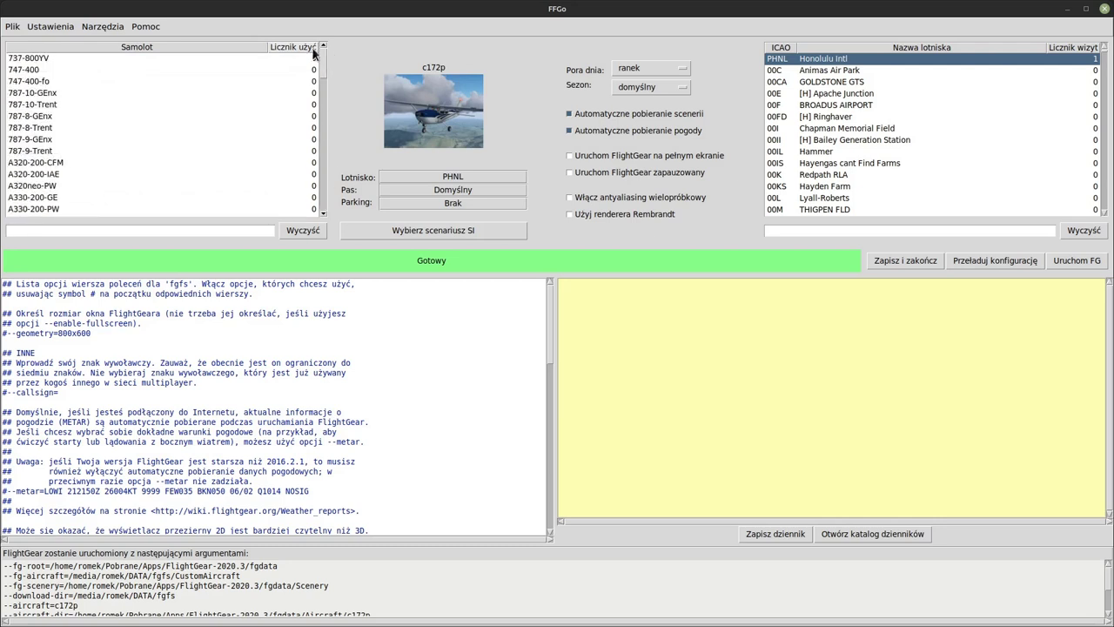
pyautogui.click(294, 48)
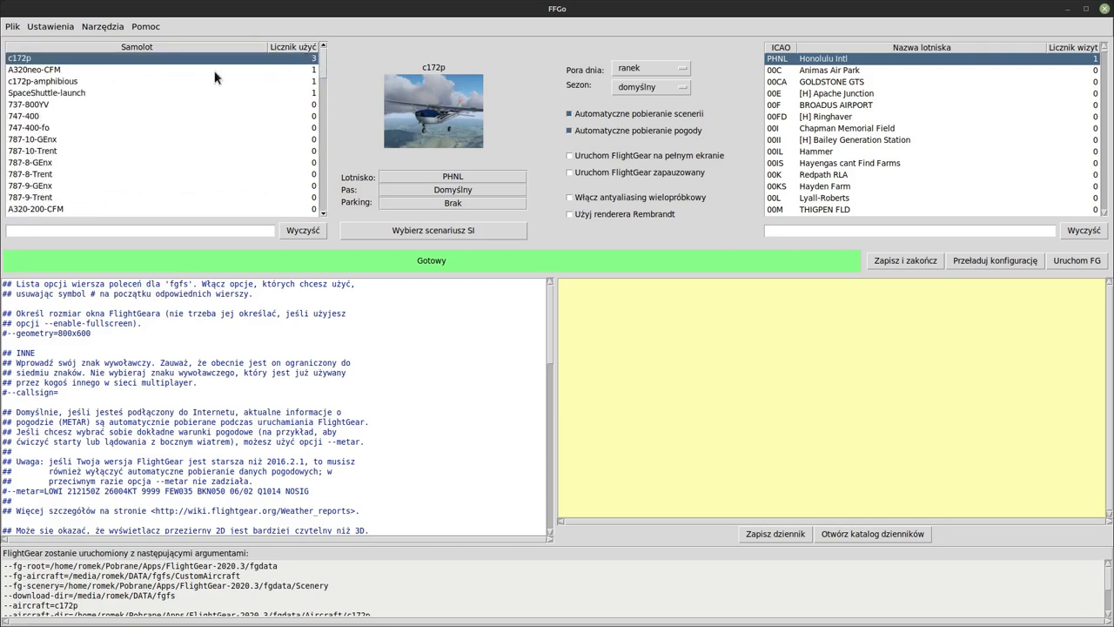
# Step: Preview the used aircraft A320neo-CFM, c172p-amphibious and SpaceShuttle-launch, and reselect c172p
pyautogui.click(309, 70)
pyautogui.click(305, 81)
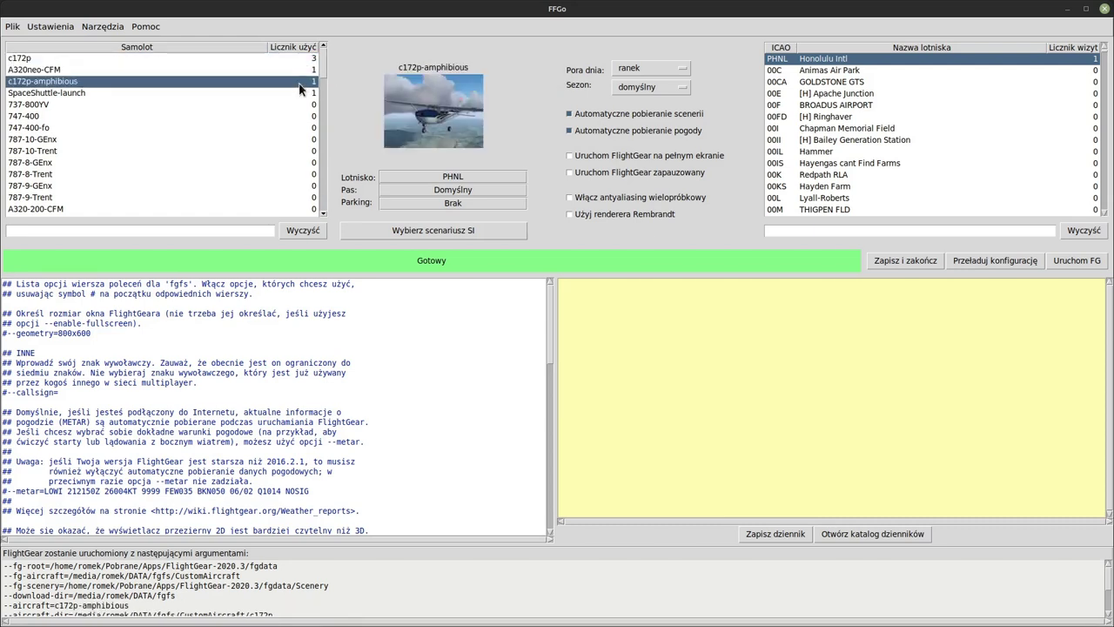
pyautogui.click(298, 93)
pyautogui.click(299, 59)
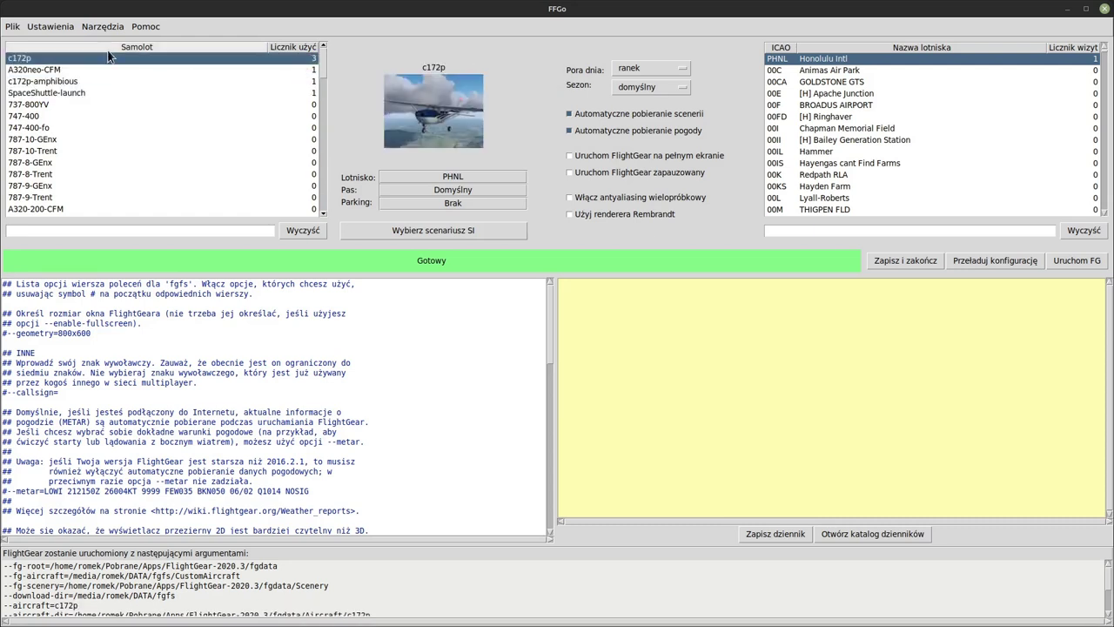
# Step: Examine the statistics (Statystyki) preferences for aircraft and airports, and close the preferences without saving
pyautogui.click(50, 26)
pyautogui.click(65, 144)
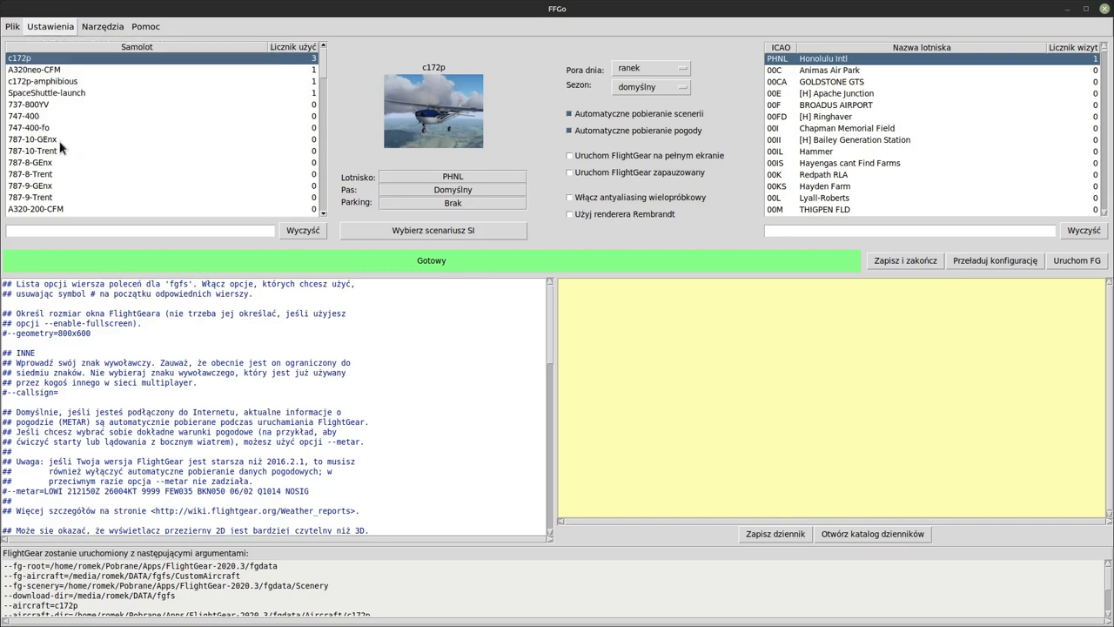
pyautogui.click(493, 157)
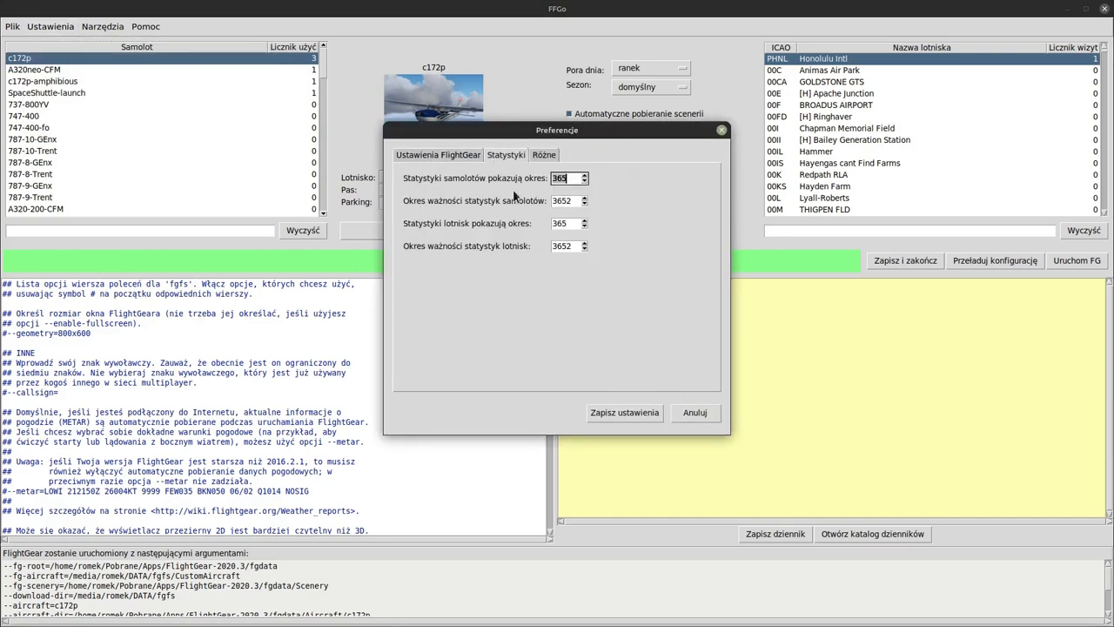
pyautogui.press('End')
pyautogui.click(679, 413)
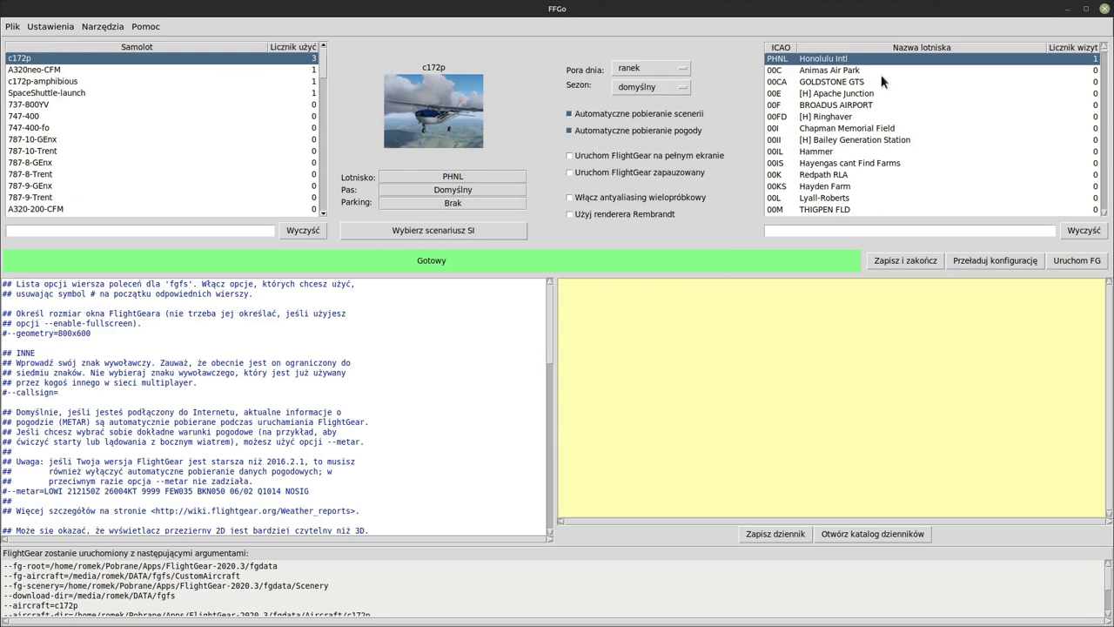
# Step: Sort the airport list by ICAO code, by airport name, and finally by visit count (Licznik wizyt) in descending order
pyautogui.click(781, 49)
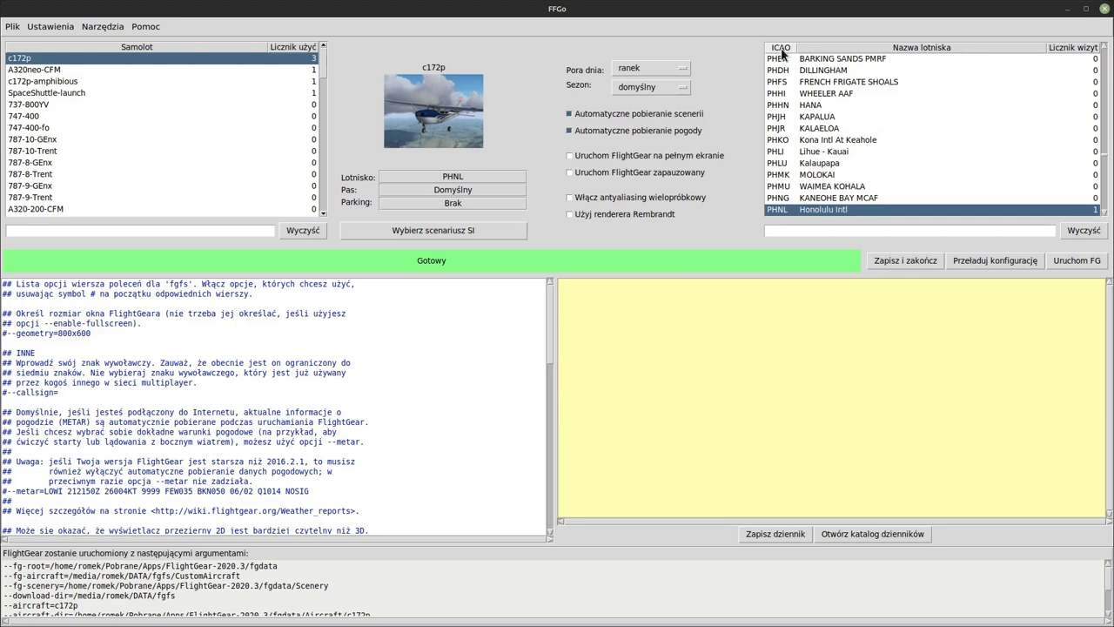
pyautogui.click(848, 47)
pyautogui.click(849, 48)
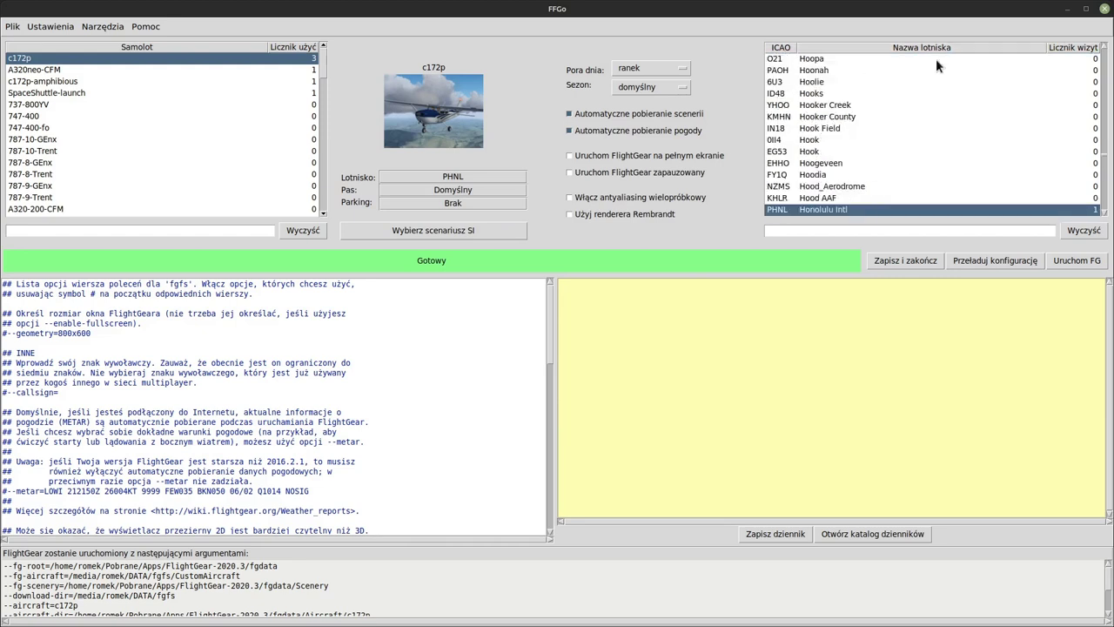
pyautogui.click(1058, 47)
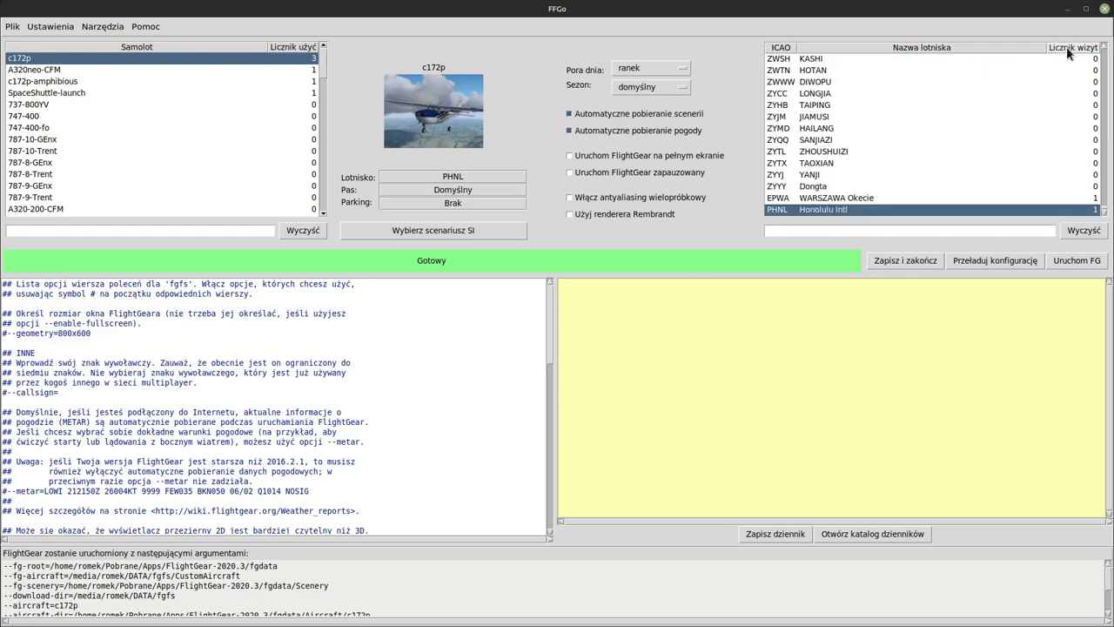
pyautogui.click(1066, 46)
pyautogui.scroll(2, 1088, 94)
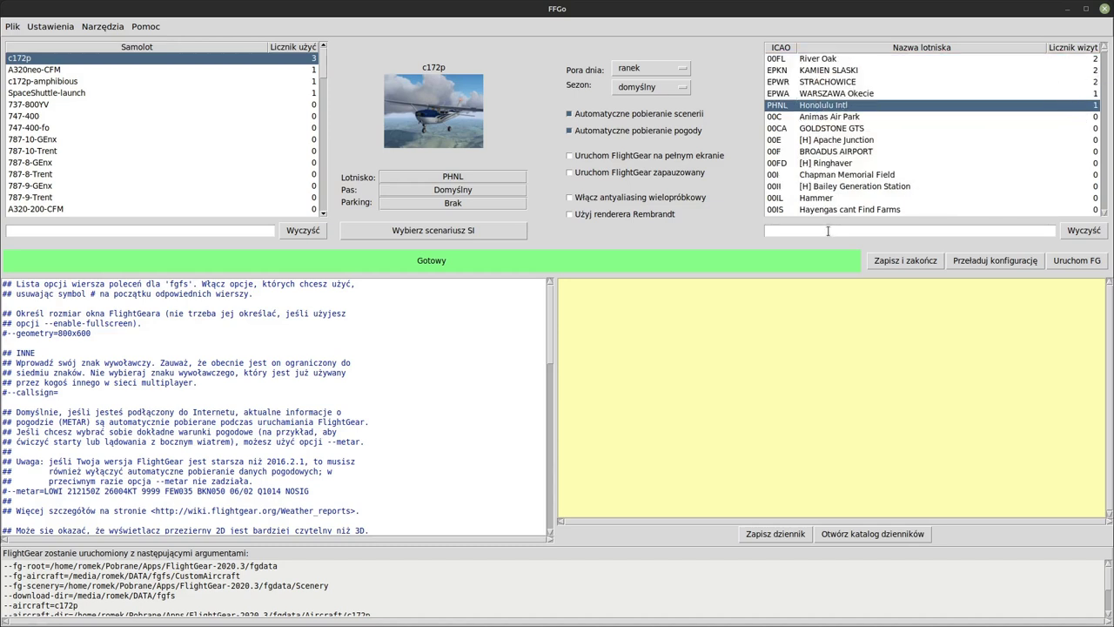
# Step: Filter the airport list by the ICAO code epwa
pyautogui.click(241, 229)
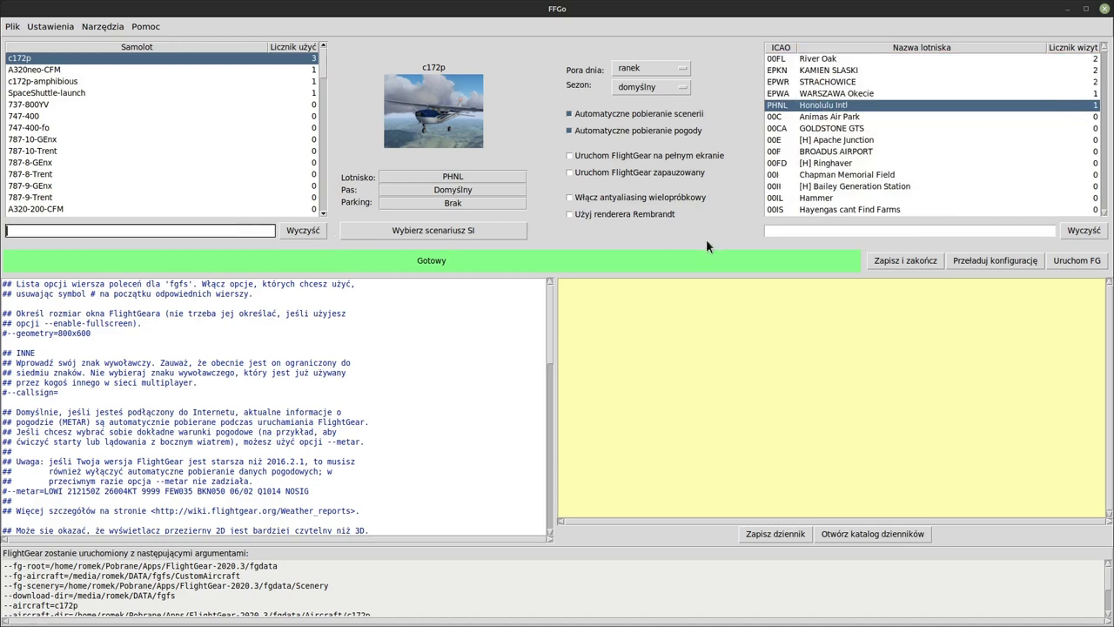
pyautogui.click(772, 230)
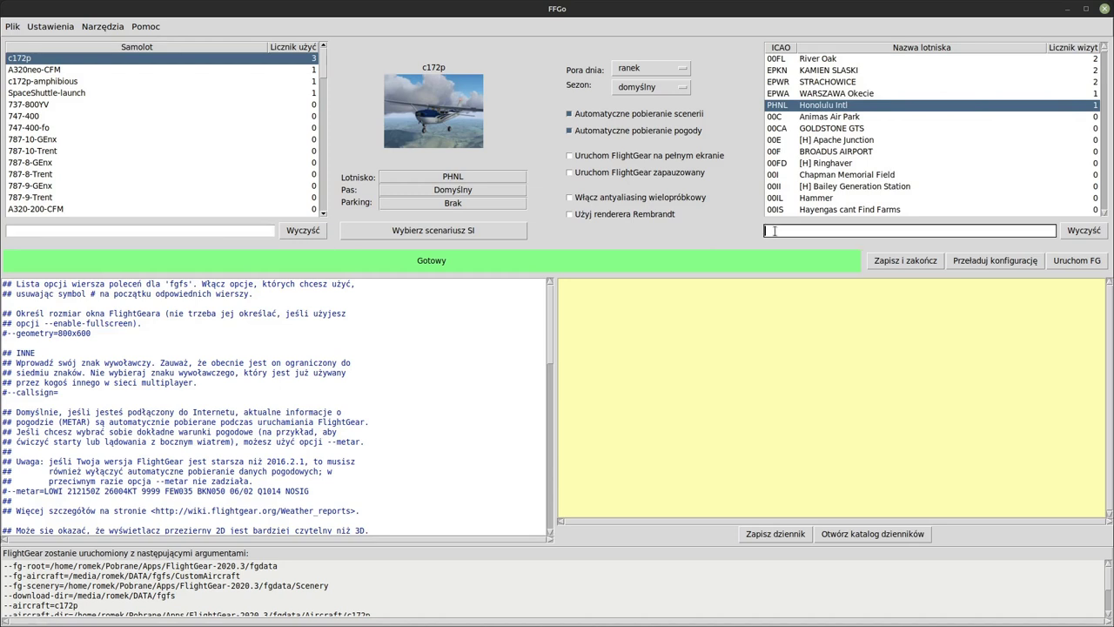
pyautogui.write('epwa')
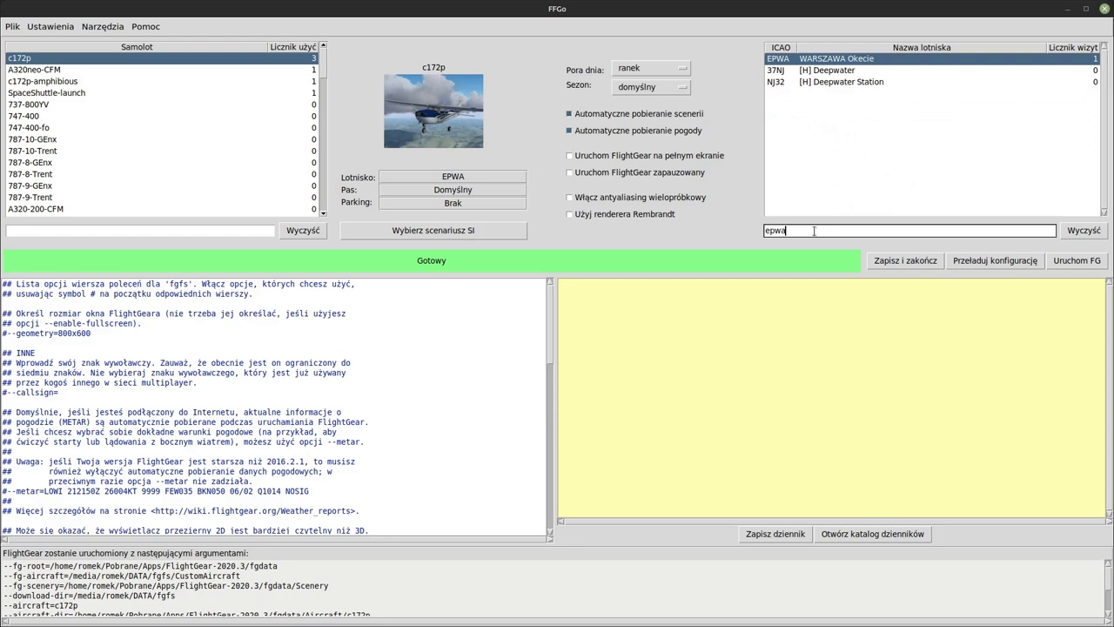
# Step: Filter the airport list by the name fragment kec and by the name okecie
pyautogui.moveTo(805, 231); pyautogui.dragTo(735, 231)
pyautogui.write('kec')
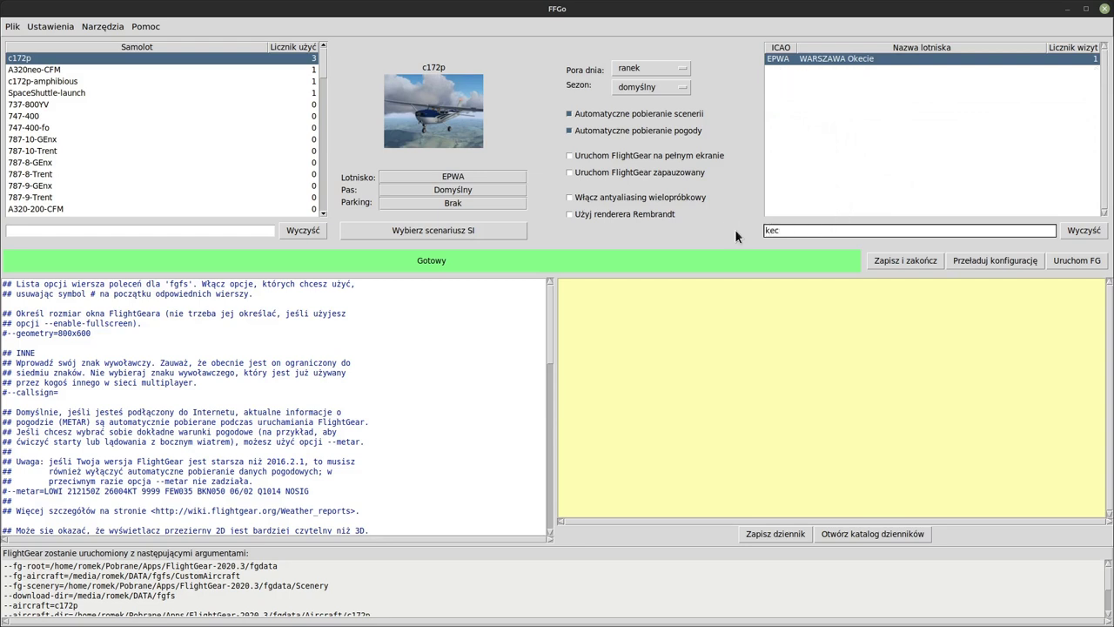
pyautogui.press('BackSpace')
pyautogui.press('BackSpace')
pyautogui.press('BackSpace')
pyautogui.write('okecie')
# Step: Clear the airport search and select Honolulu Intl (PHNL) as the departure airport
pyautogui.moveTo(796, 230); pyautogui.dragTo(736, 229)
pyautogui.press('BackSpace')
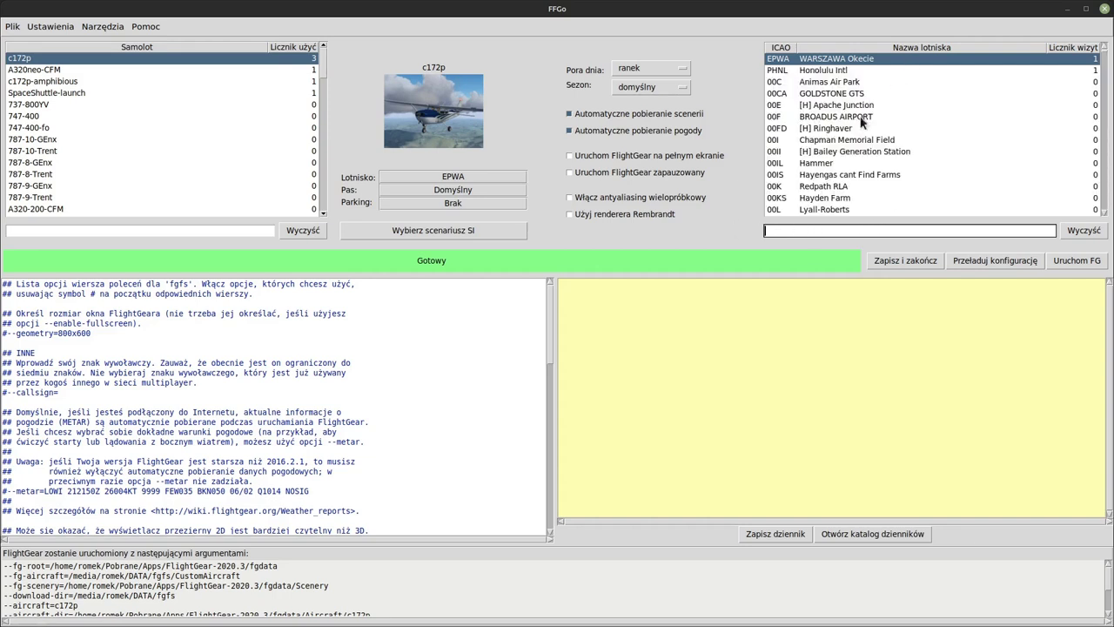
pyautogui.click(840, 70)
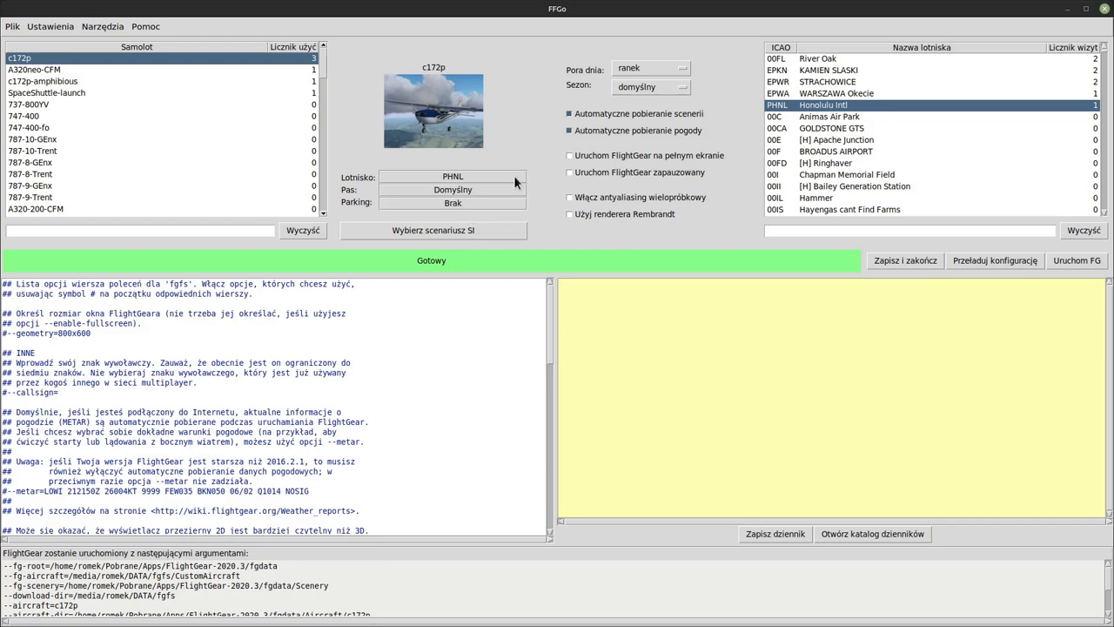
# Step: Choose the Nimitz aircraft carrier as the starting place and check nimitz_demo in the AI scenario list
pyautogui.click(455, 180)
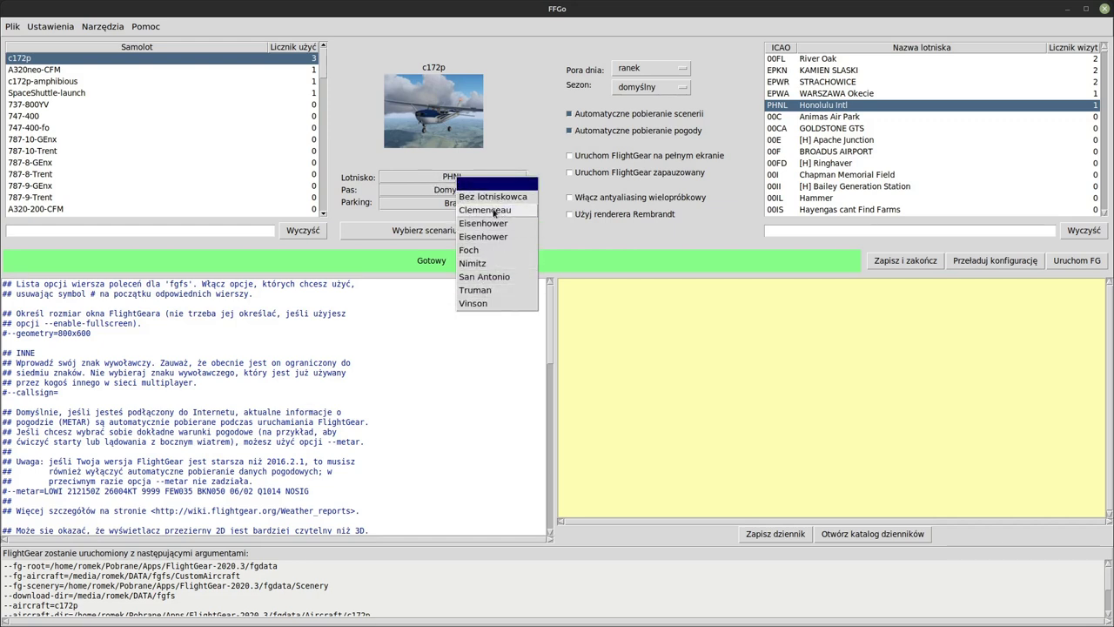
pyautogui.click(470, 263)
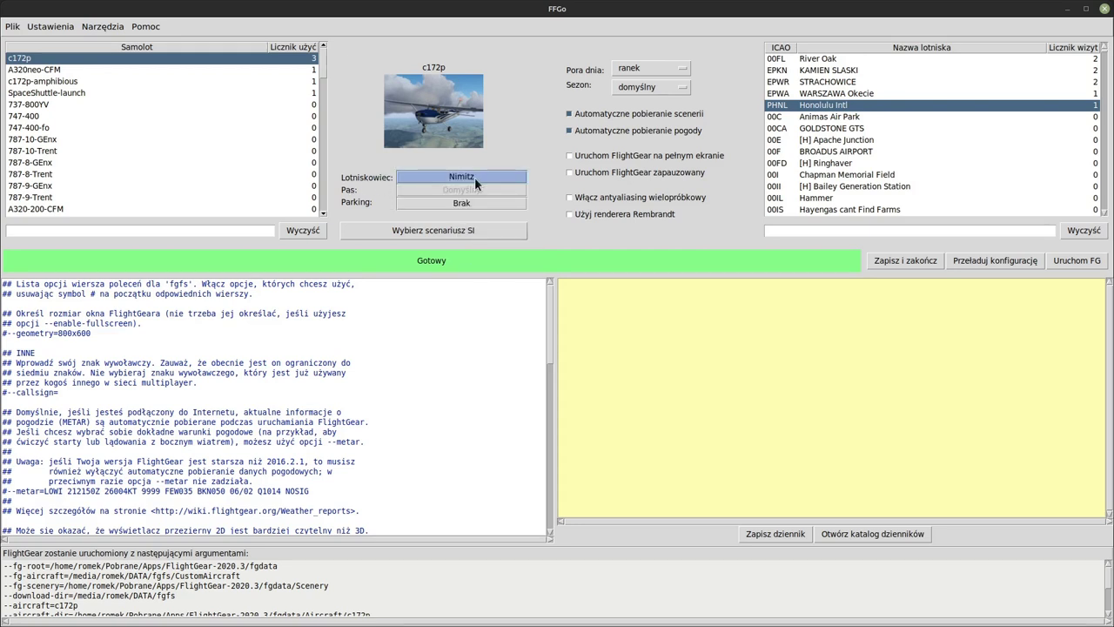
pyautogui.click(433, 232)
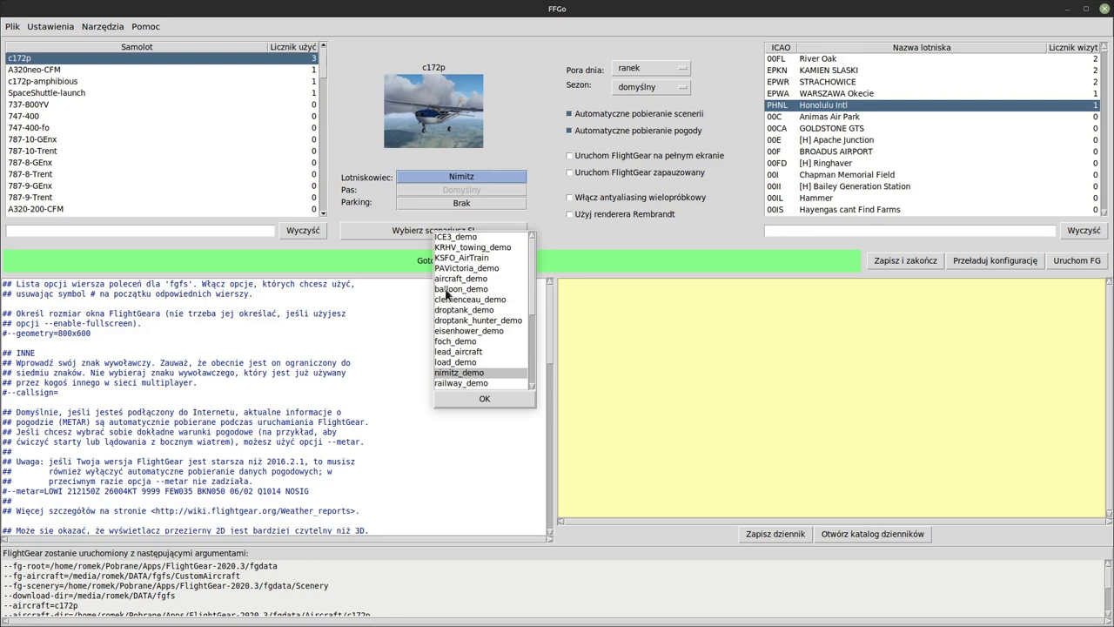
pyautogui.scroll(-3, 524, 357)
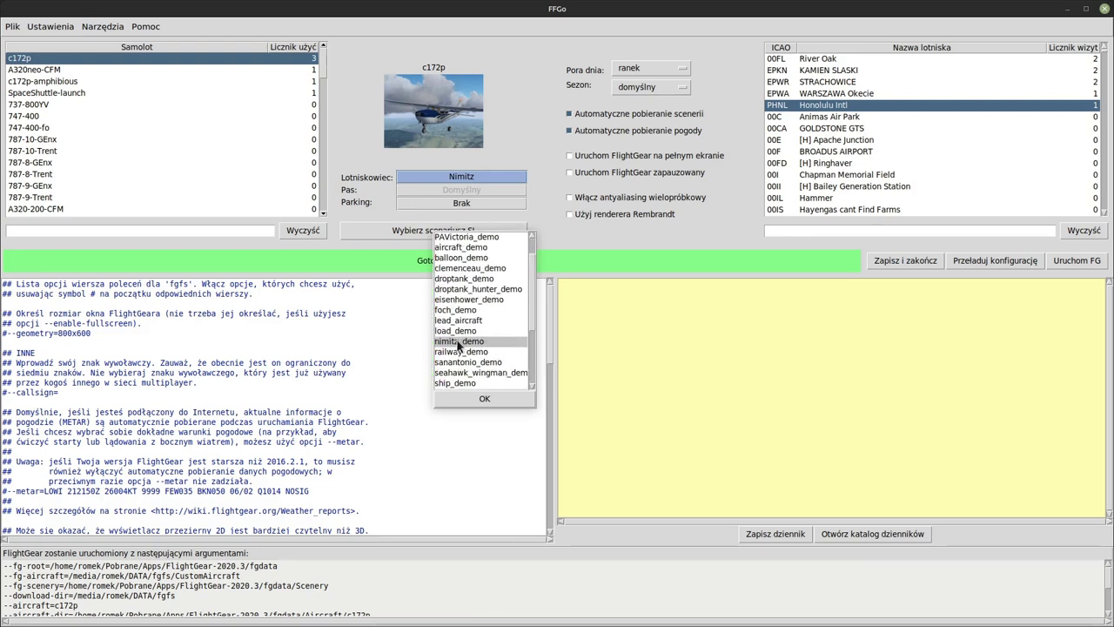
pyautogui.click(485, 398)
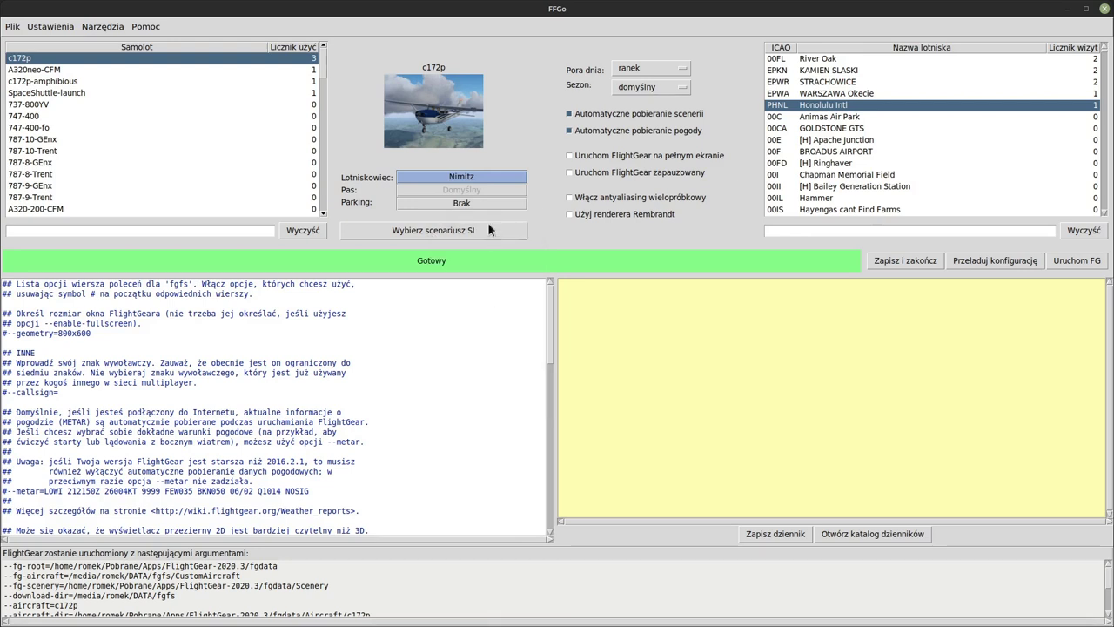
# Step: Review the AI scenario list once more and return to the airport start with Bez lotniskowca
pyautogui.click(484, 233)
pyautogui.click(518, 400)
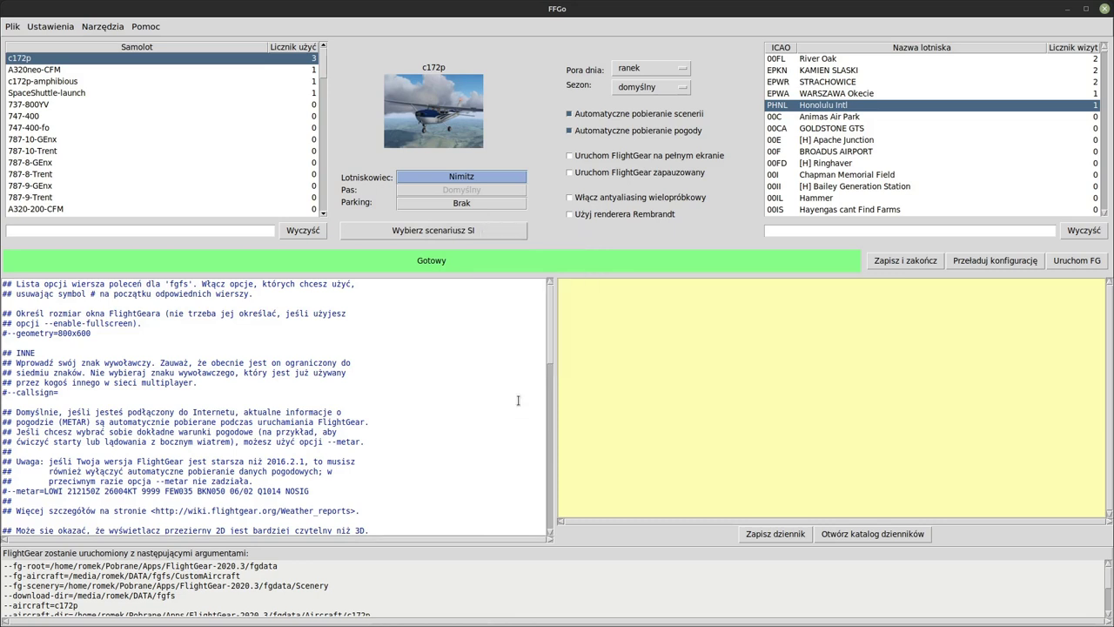
pyautogui.click(470, 179)
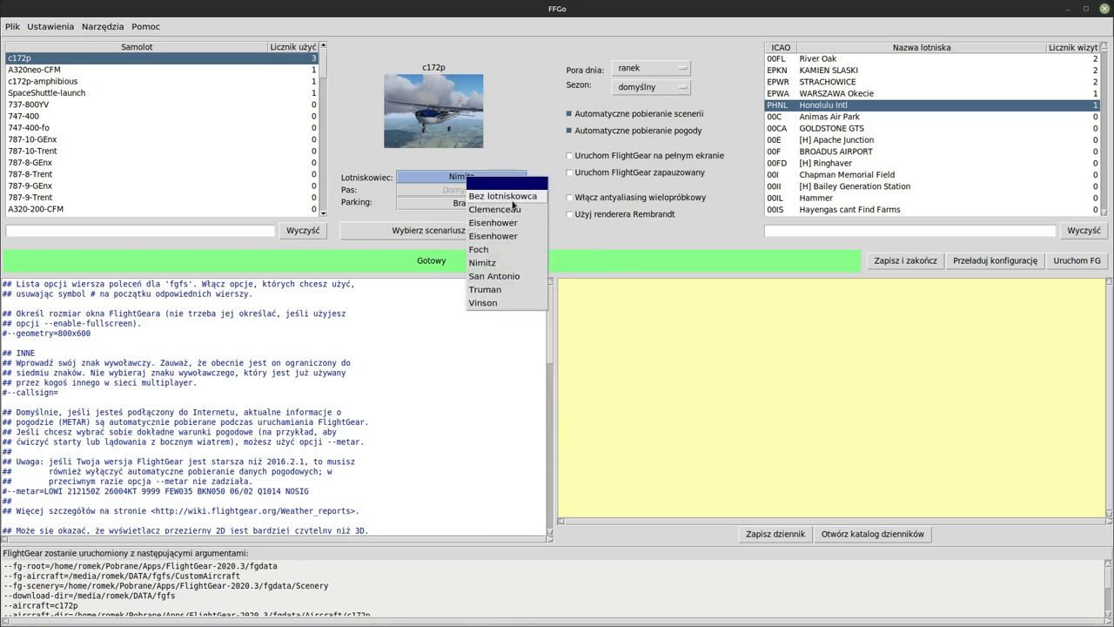
pyautogui.click(483, 197)
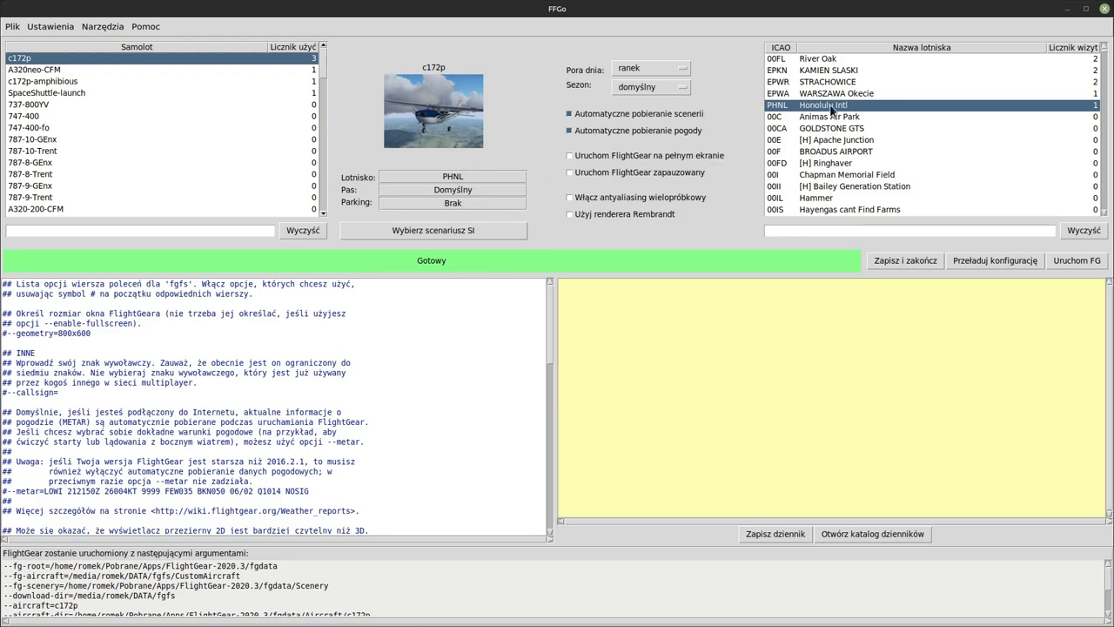
# Step: Set the PHNL runway to 08L, reset it to Domyślny, and choose 08L again
pyautogui.click(413, 191)
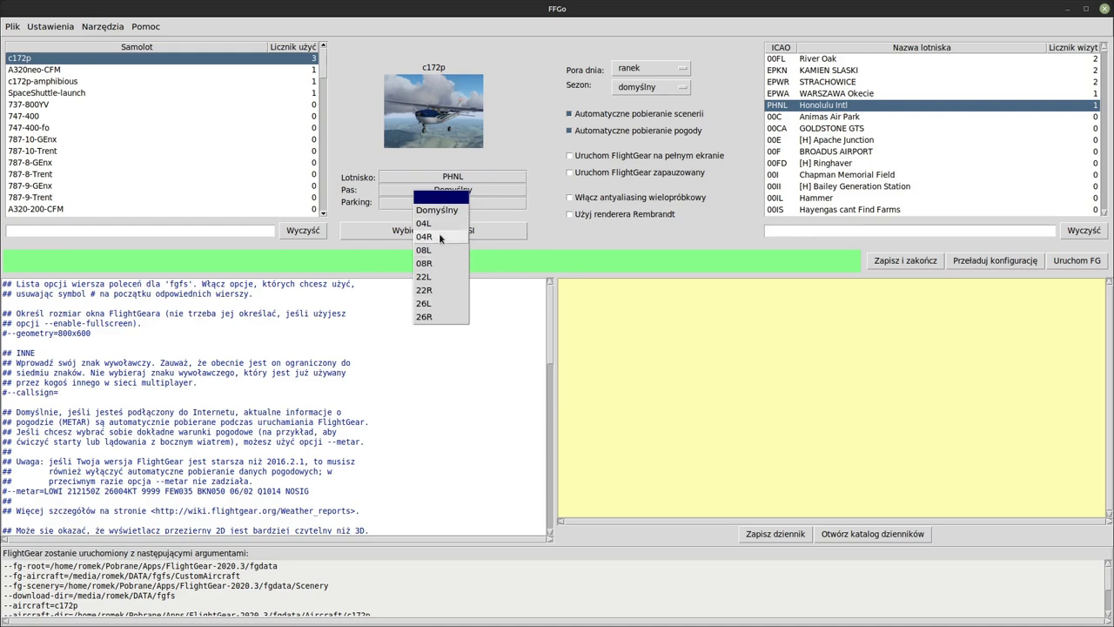
pyautogui.click(435, 251)
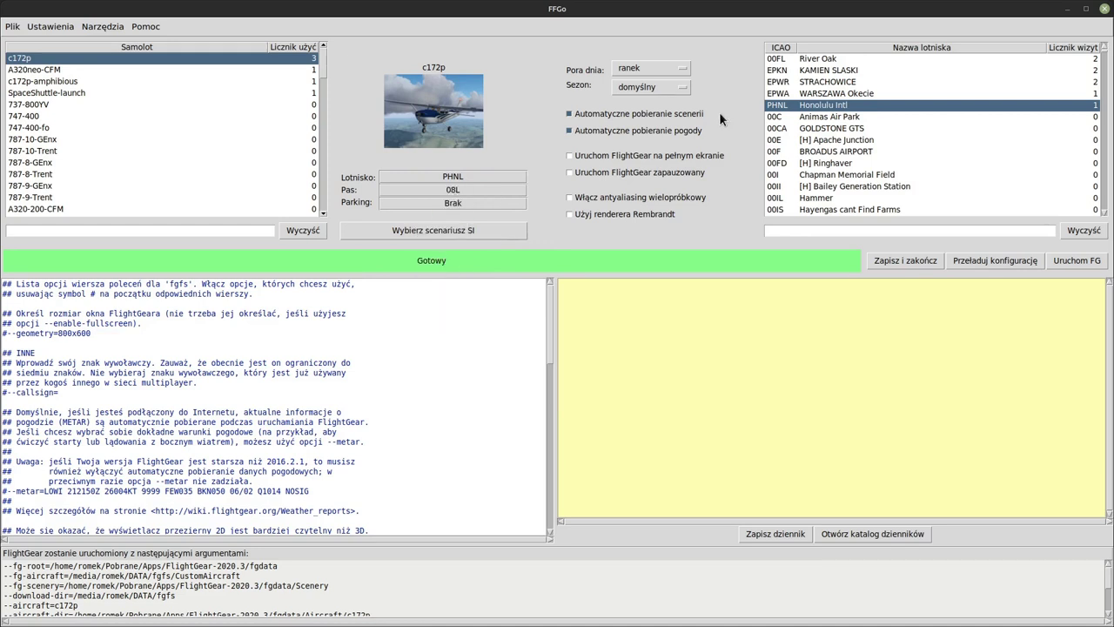
pyautogui.click(453, 189)
pyautogui.click(462, 212)
pyautogui.click(455, 193)
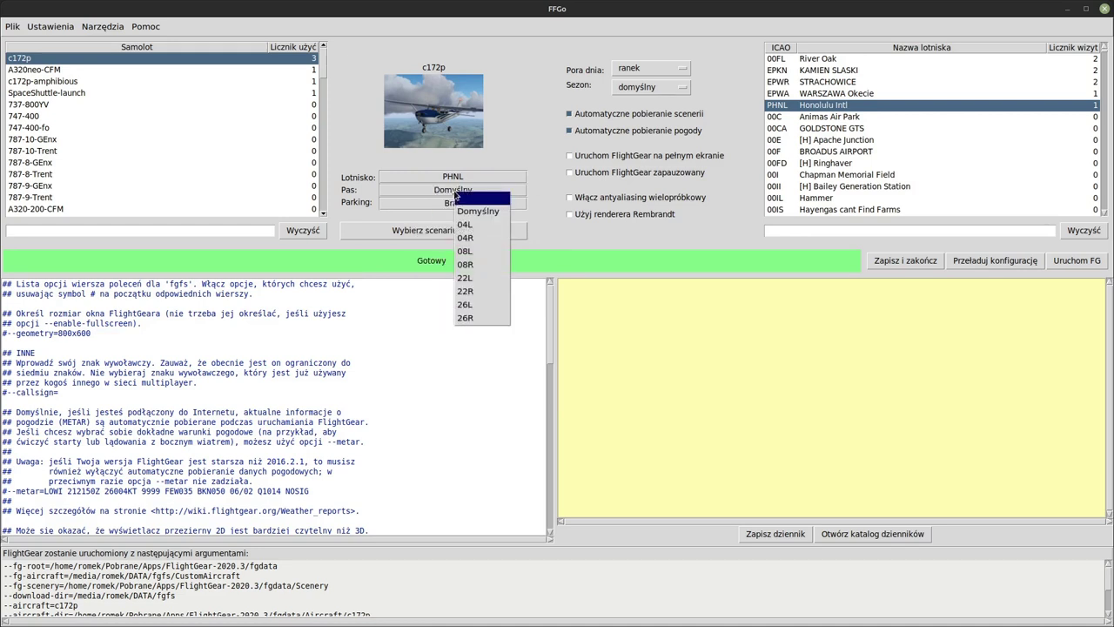
pyautogui.click(474, 252)
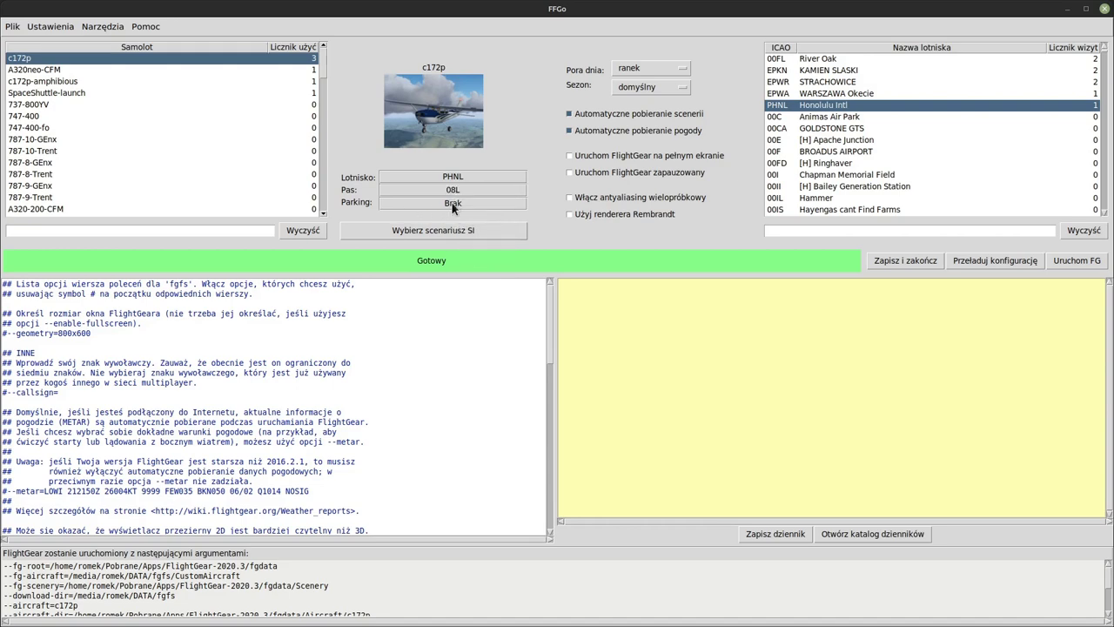
# Step: Set the parking position to Cargo_South-D and try changing it to another entry of the parking list
pyautogui.click(454, 207)
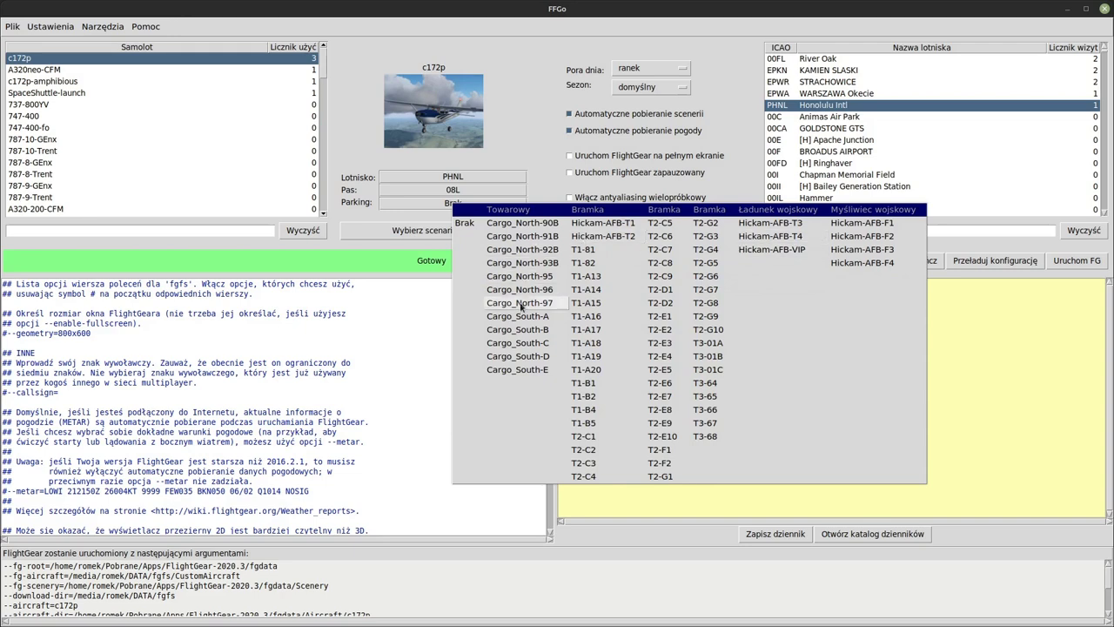
pyautogui.click(522, 357)
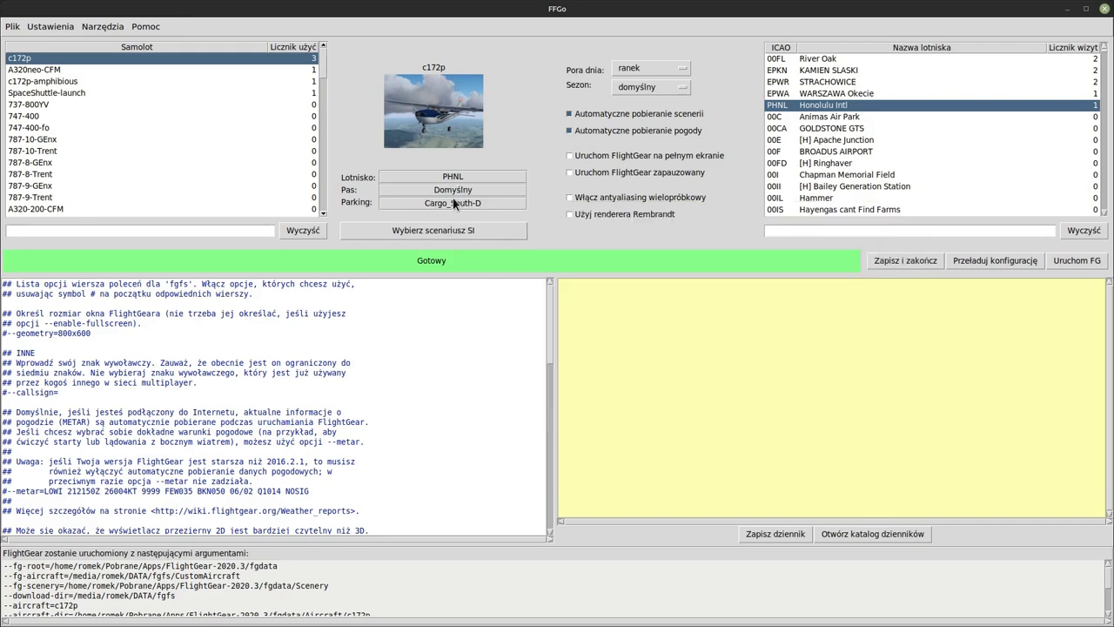
pyautogui.click(452, 203)
pyautogui.press('Down')
pyautogui.press('Down')
pyautogui.press('Return')
# Step: Set the parking position to Brak and select runway 04L at PHNL
pyautogui.click(467, 206)
pyautogui.press('Up')
pyautogui.press('Up')
pyautogui.press('Up')
pyautogui.press('Return')
pyautogui.click(454, 192)
pyautogui.click(460, 225)
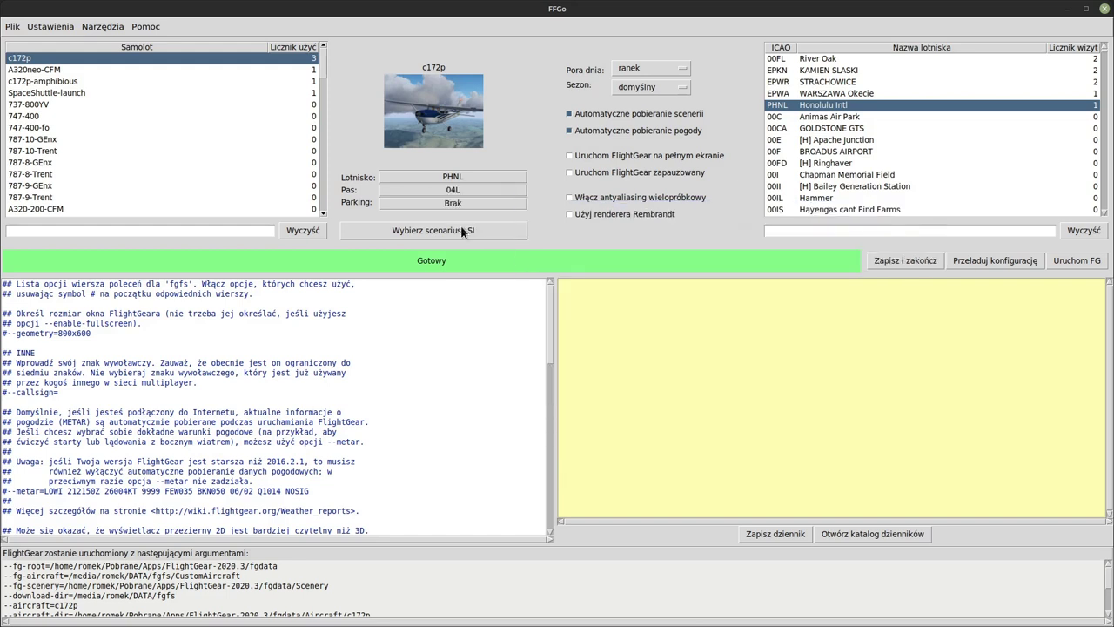
# Step: Set the time of day to obecny czas and switch it back to ranek
pyautogui.click(647, 66)
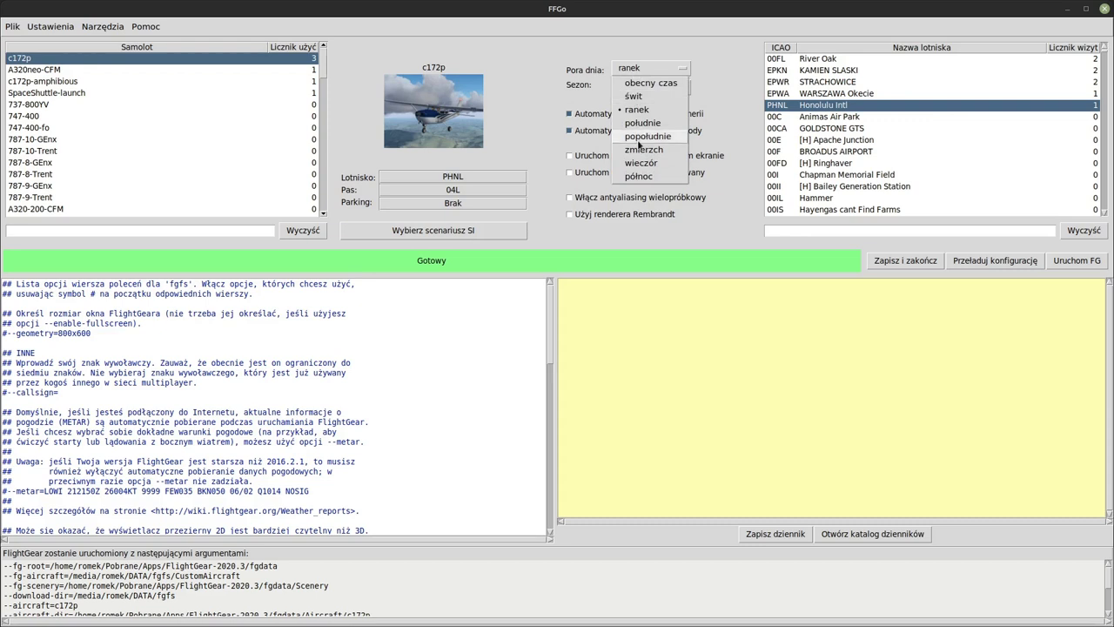
pyautogui.click(649, 84)
pyautogui.click(645, 70)
pyautogui.click(635, 110)
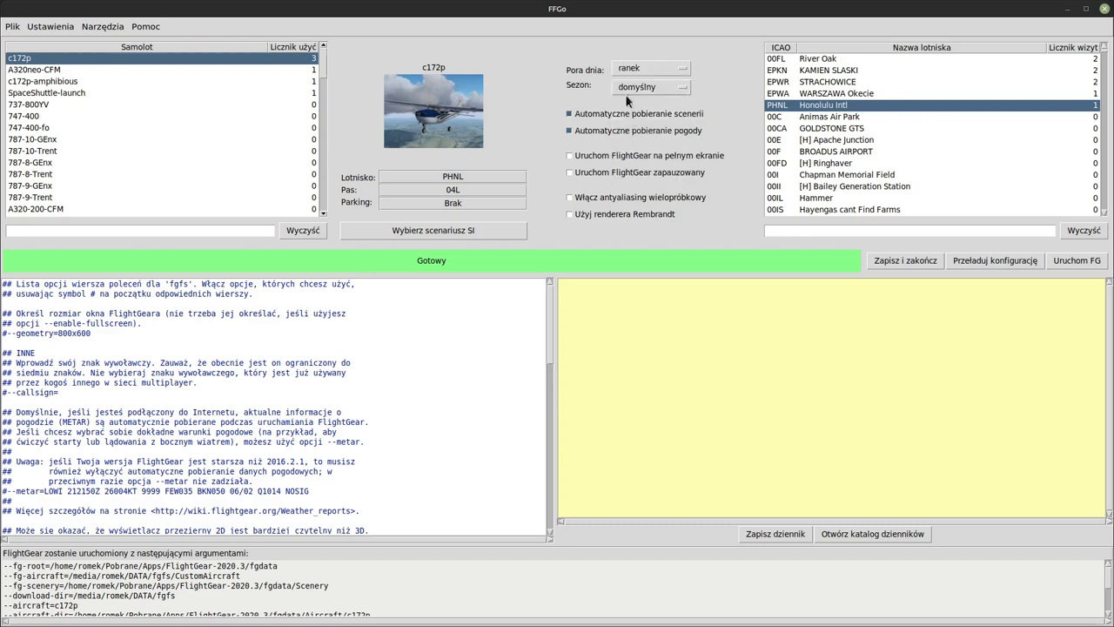
# Step: Keep the season at domyślny and enlarge the pane with FlightGear's launch arguments to show the whole list
pyautogui.click(642, 88)
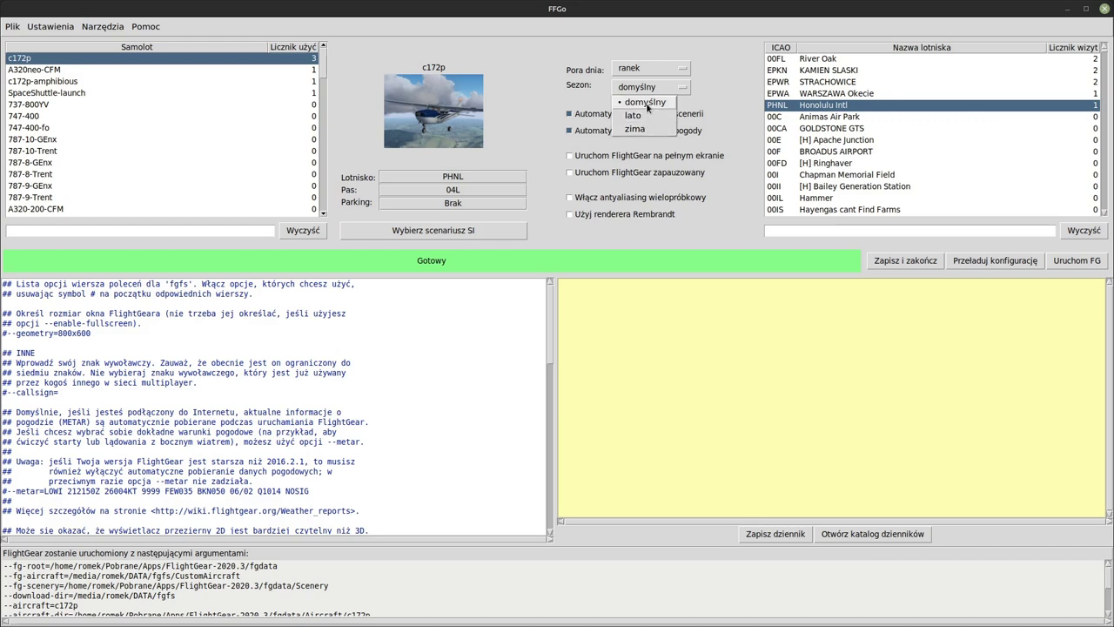
pyautogui.click(644, 103)
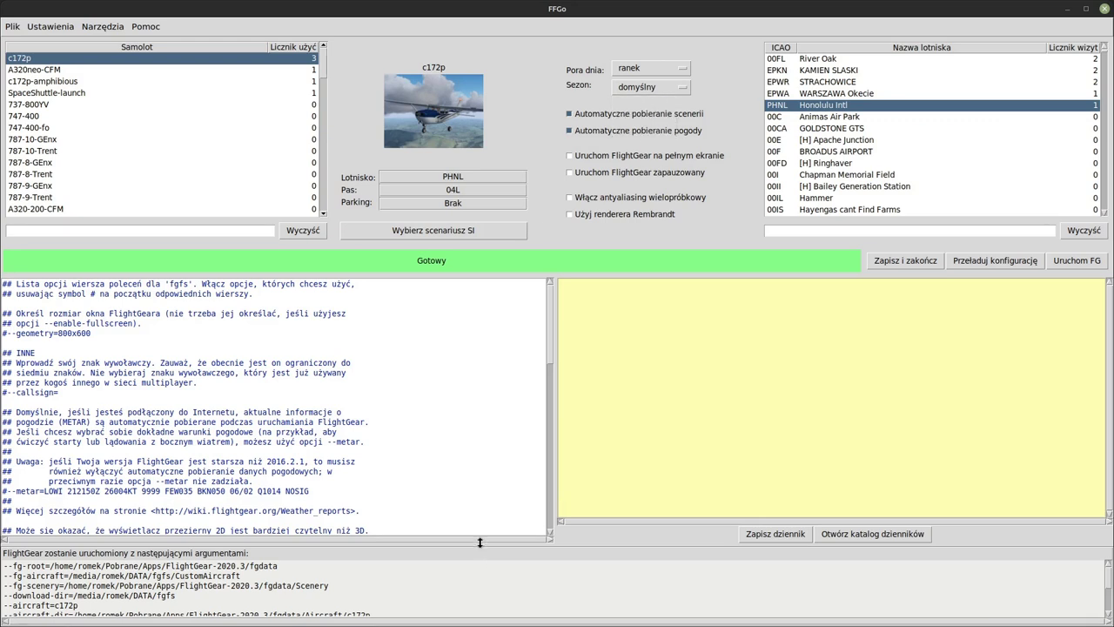
pyautogui.moveTo(481, 545); pyautogui.dragTo(491, 454)
pyautogui.moveTo(134, 579); pyautogui.dragTo(29, 485)
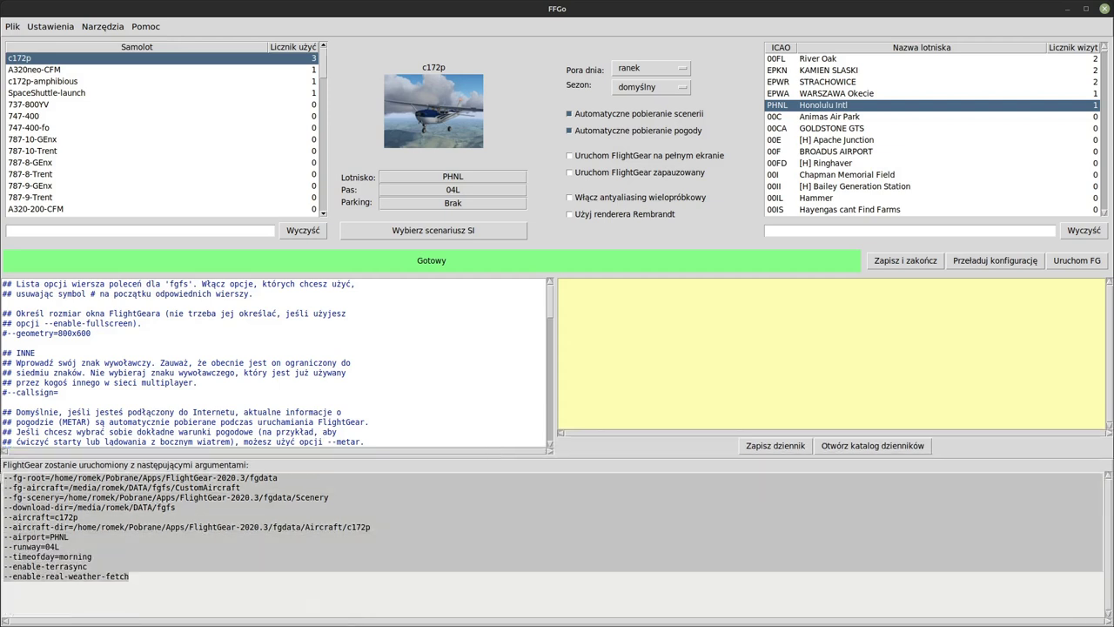
pyautogui.click(137, 519)
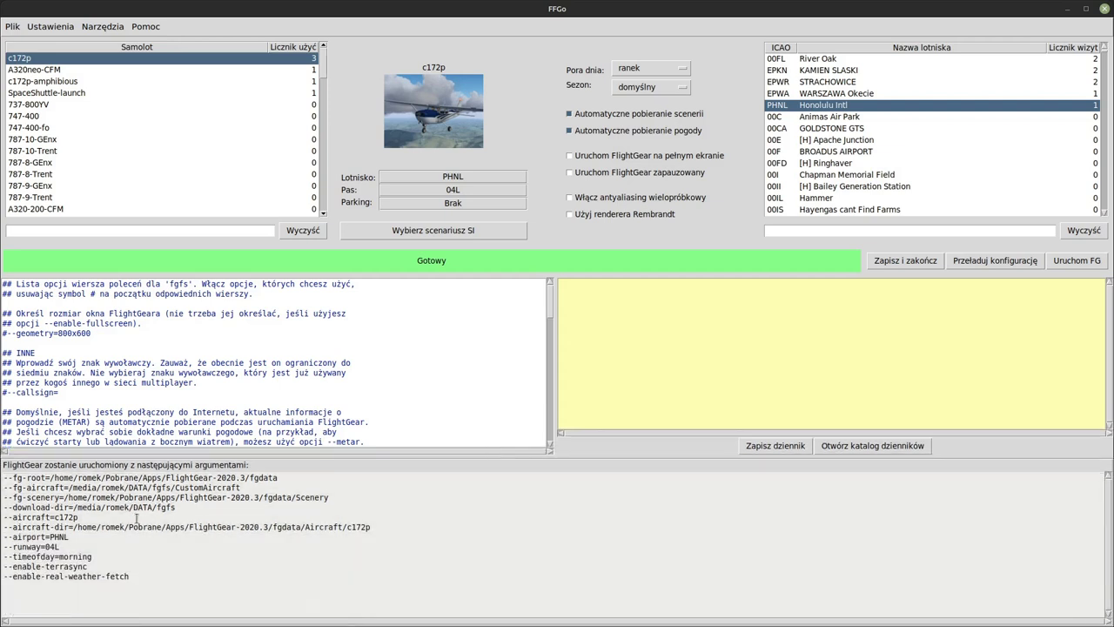
# Step: Set the season to lato and highlight the matching season entry in the launch arguments
pyautogui.click(633, 88)
pyautogui.click(627, 117)
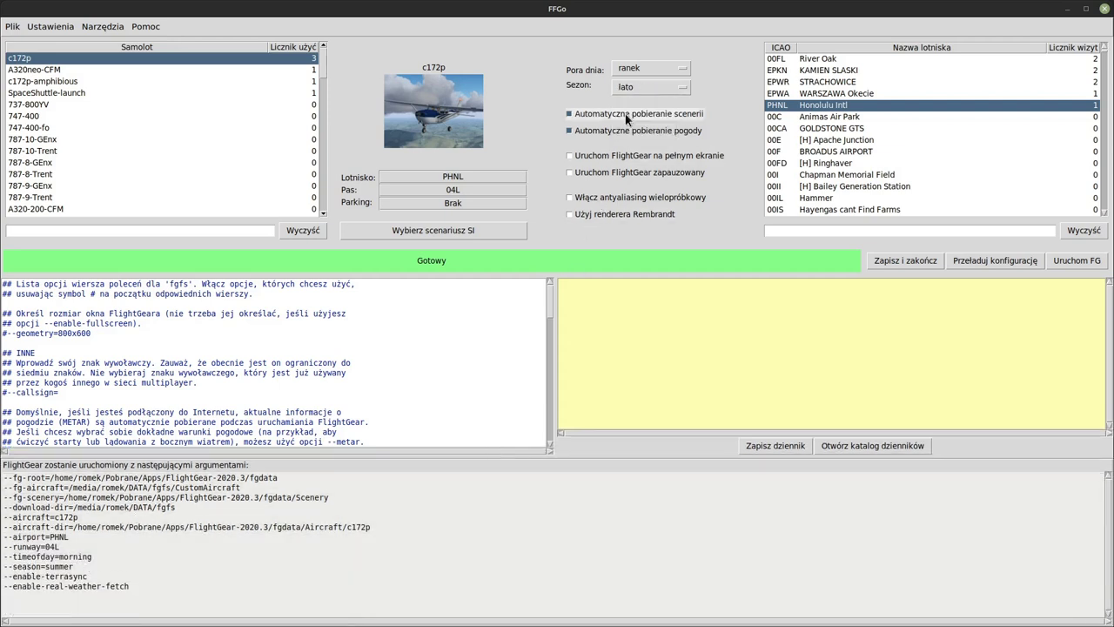
pyautogui.doubleClick(28, 566)
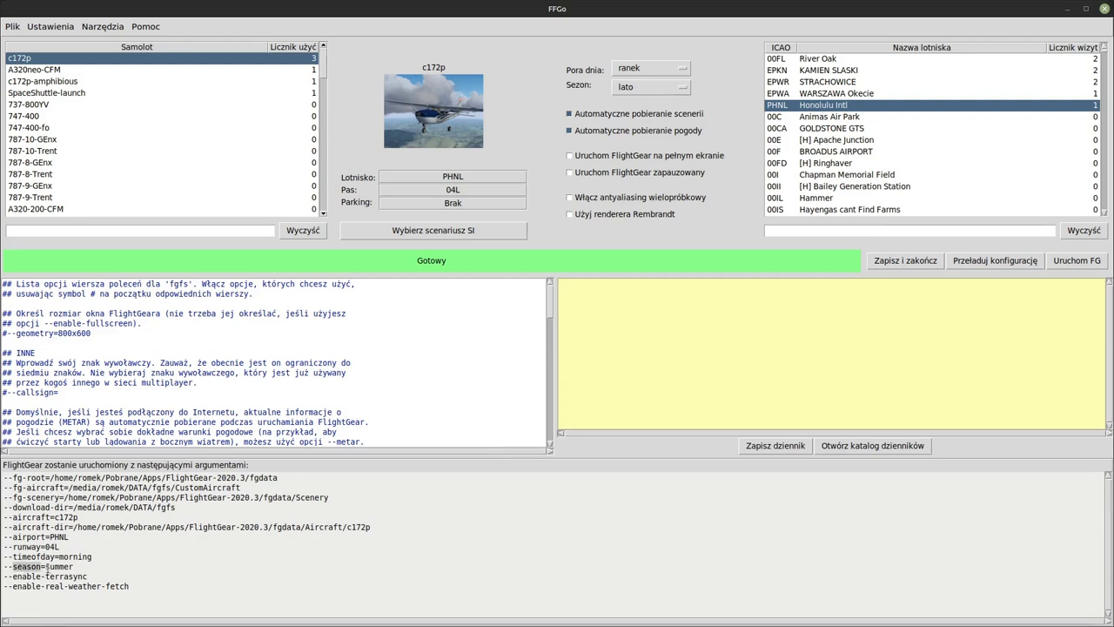
pyautogui.doubleClick(47, 566)
pyautogui.doubleClick(31, 567)
pyautogui.click(24, 567)
pyautogui.doubleClick(23, 566)
# Step: Set the season back to domyślny
pyautogui.click(623, 86)
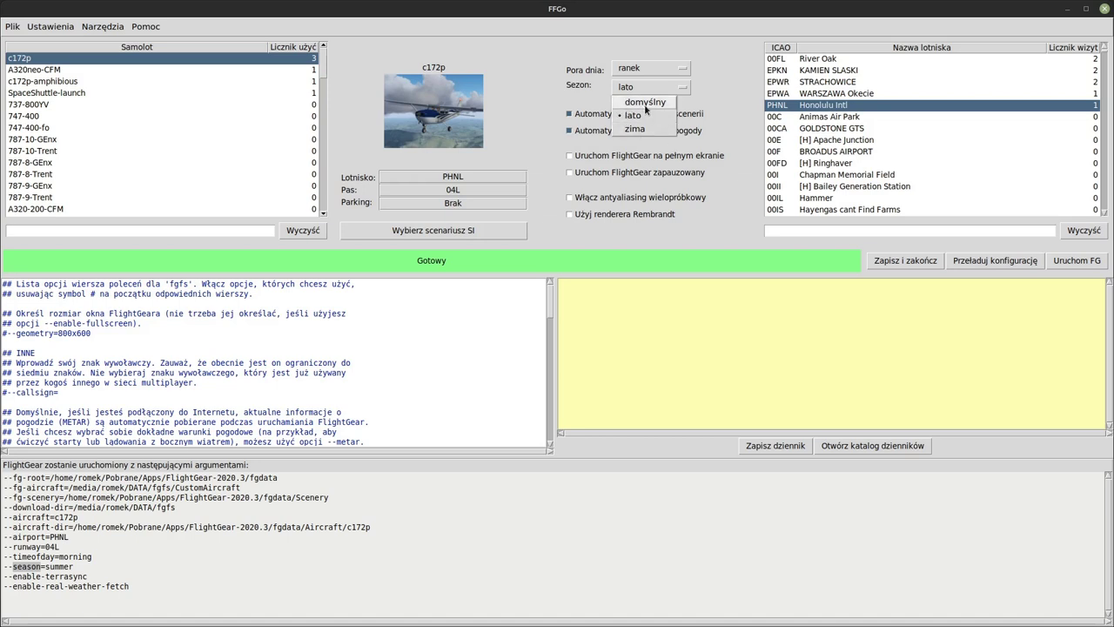
pyautogui.click(645, 103)
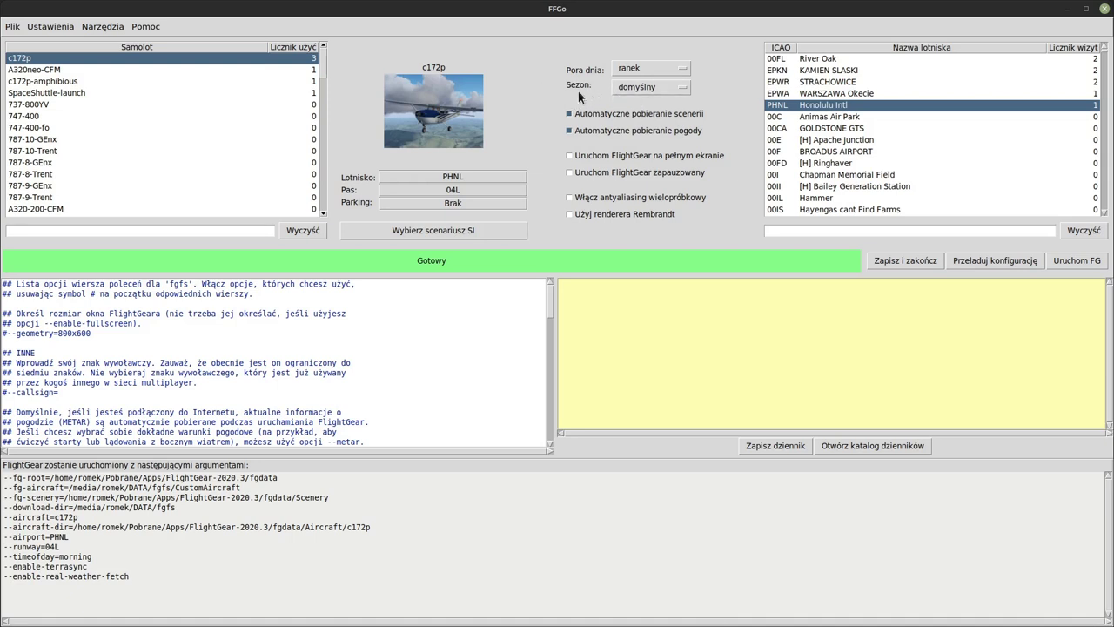
pyautogui.click(638, 93)
pyautogui.click(588, 110)
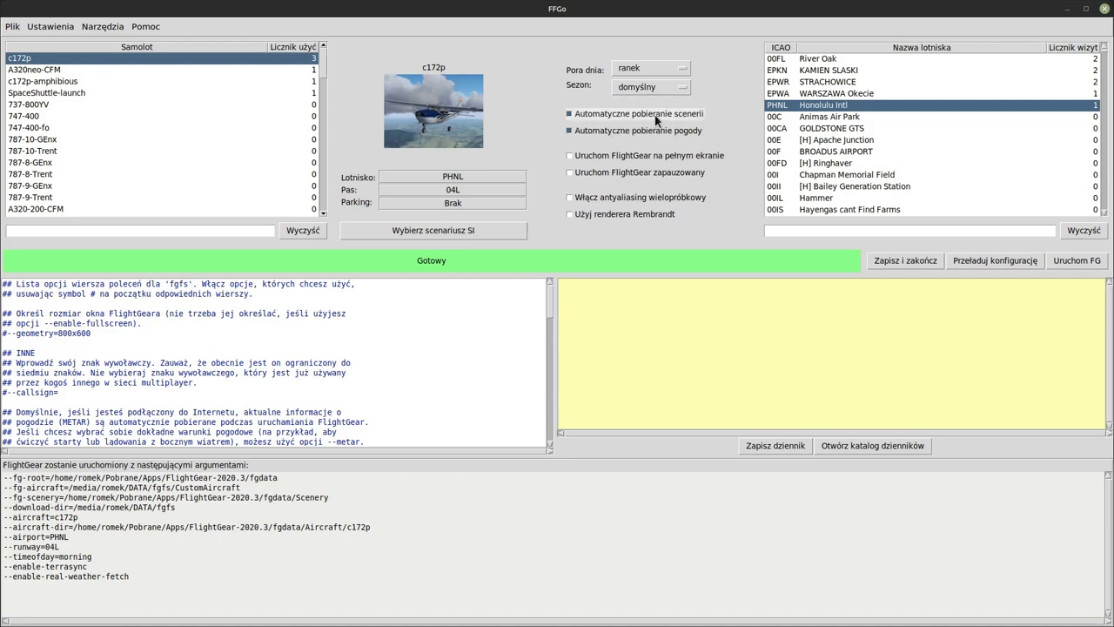
# Step: Switch automatic scenery download and automatic weather download off and on, leaving both enabled
pyautogui.click(649, 114)
pyautogui.click(647, 118)
pyautogui.click(648, 120)
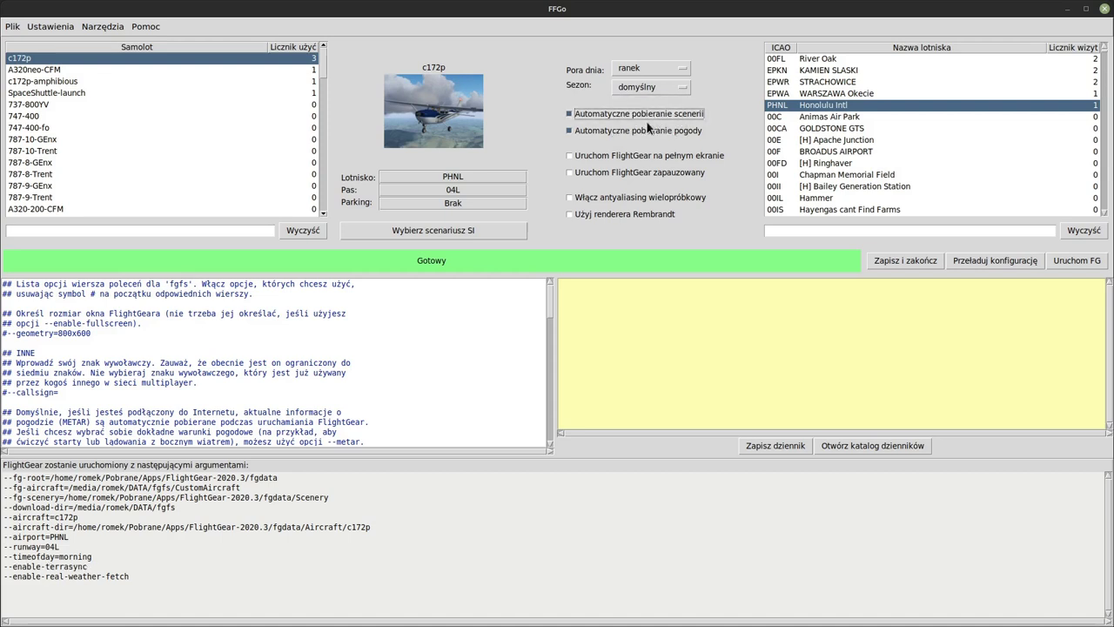
pyautogui.click(641, 131)
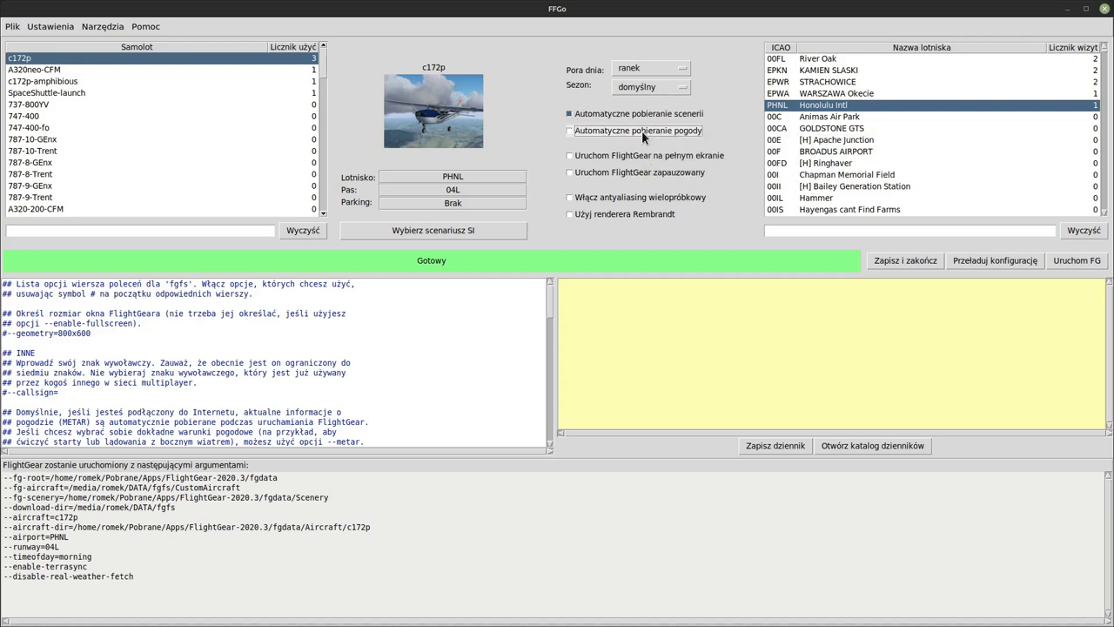
pyautogui.click(642, 129)
pyautogui.click(642, 130)
pyautogui.click(642, 130)
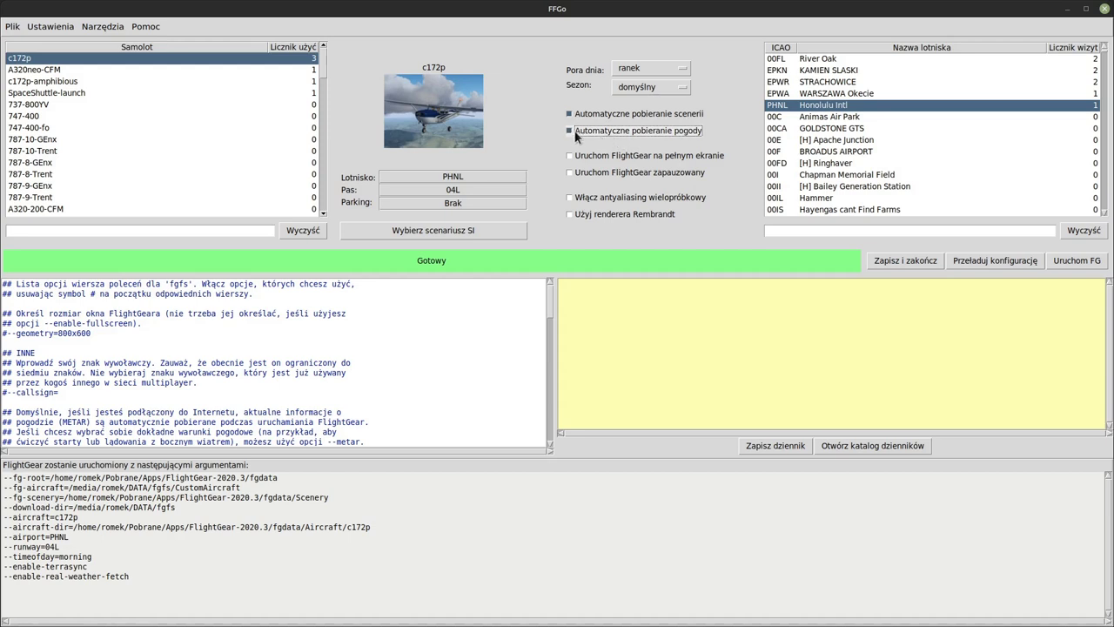
# Step: Switch the full-screen start and the paused start options on and off again, checking the full-screen launch argument
pyautogui.click(649, 156)
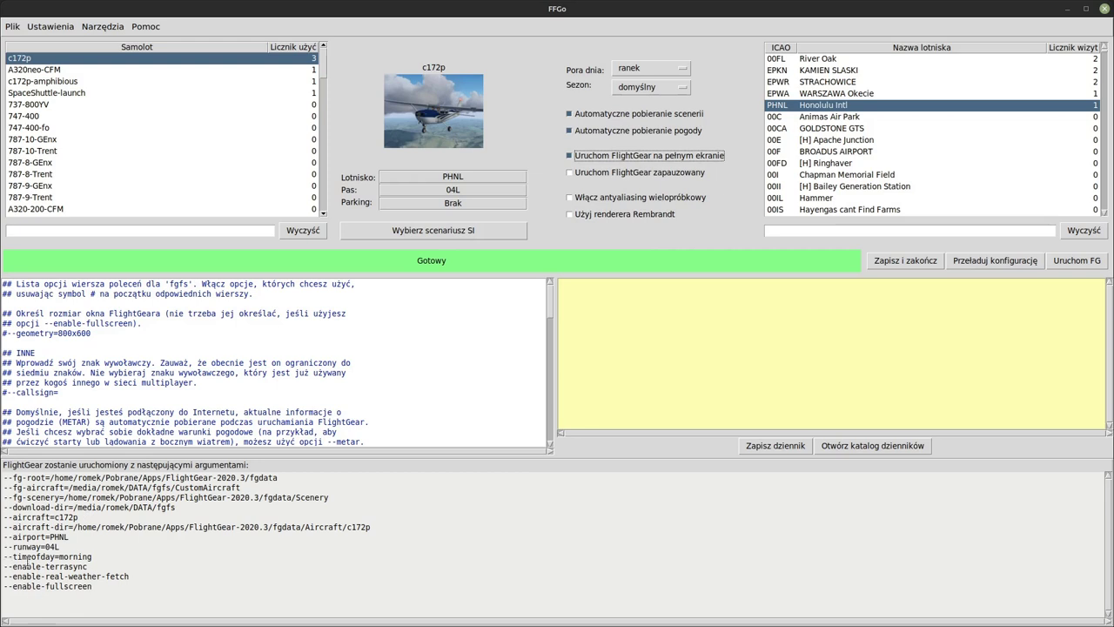
pyautogui.moveTo(96, 590); pyautogui.dragTo(7, 562)
pyautogui.click(476, 352)
pyautogui.click(585, 157)
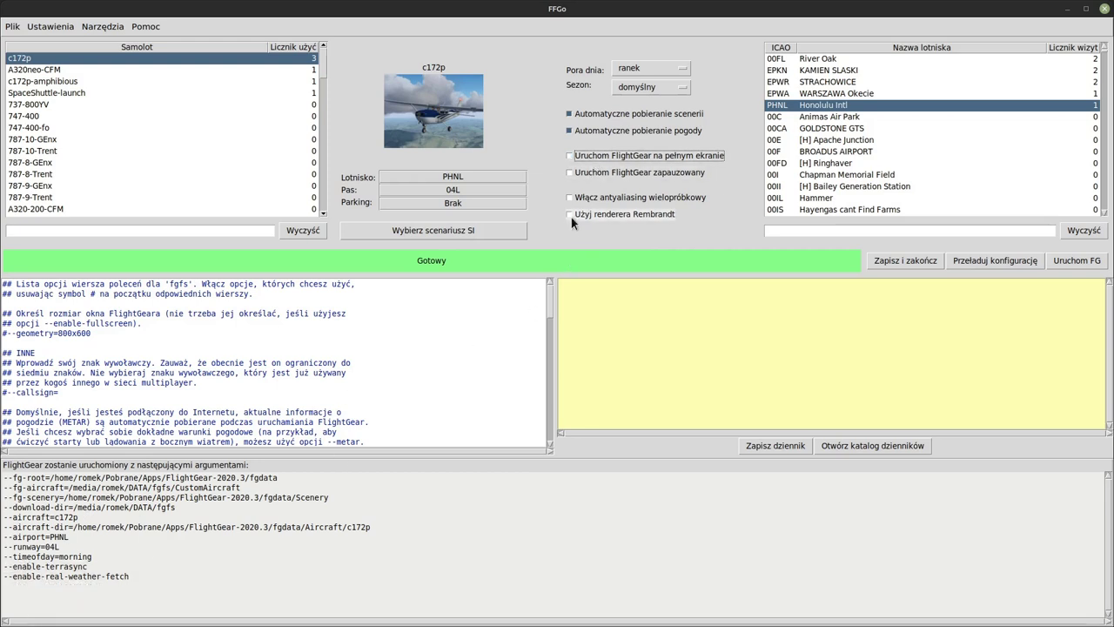
pyautogui.click(581, 157)
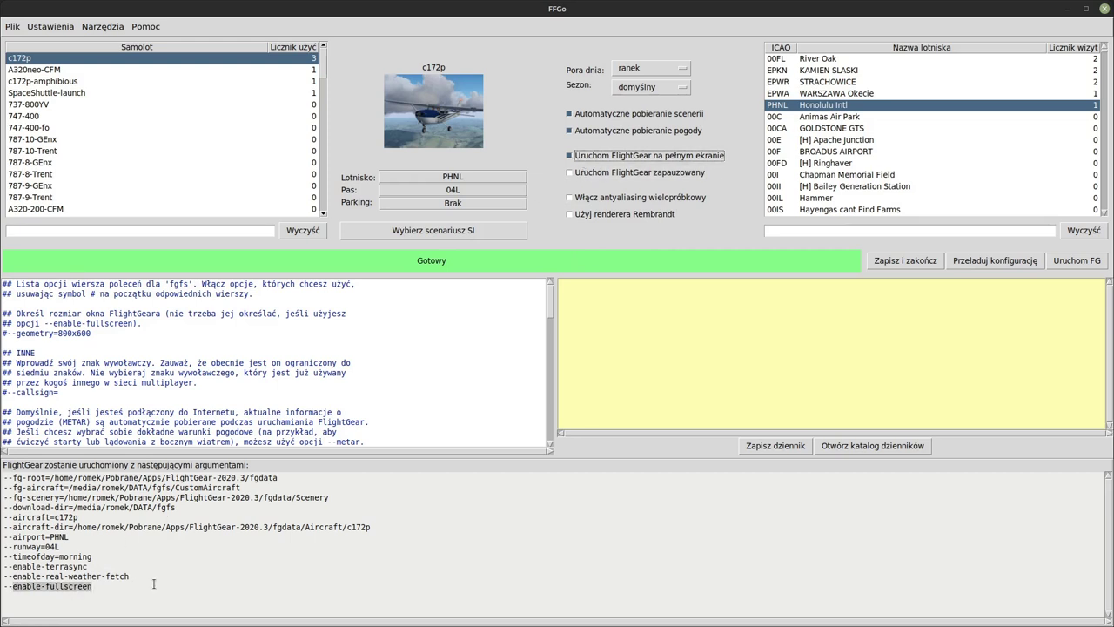
pyautogui.press('space')
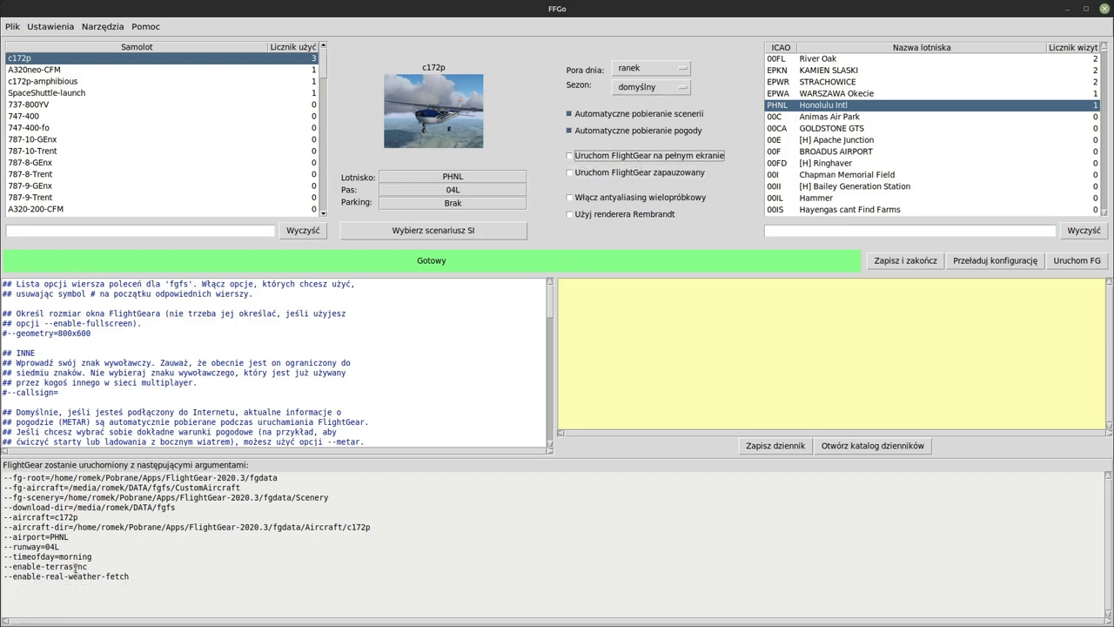
pyautogui.click(623, 174)
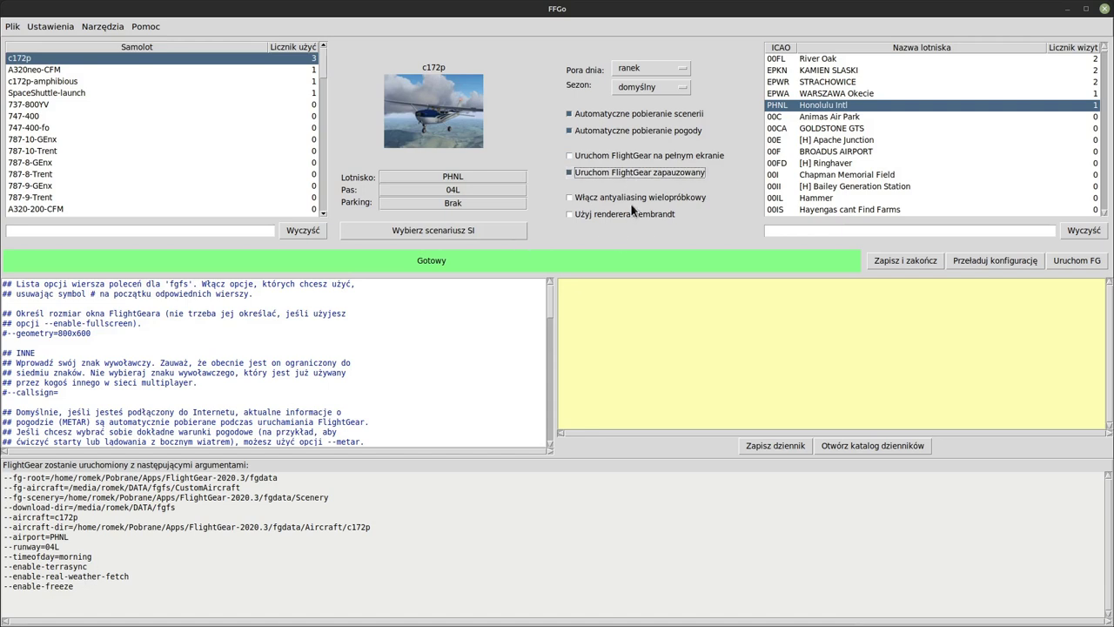
pyautogui.click(638, 173)
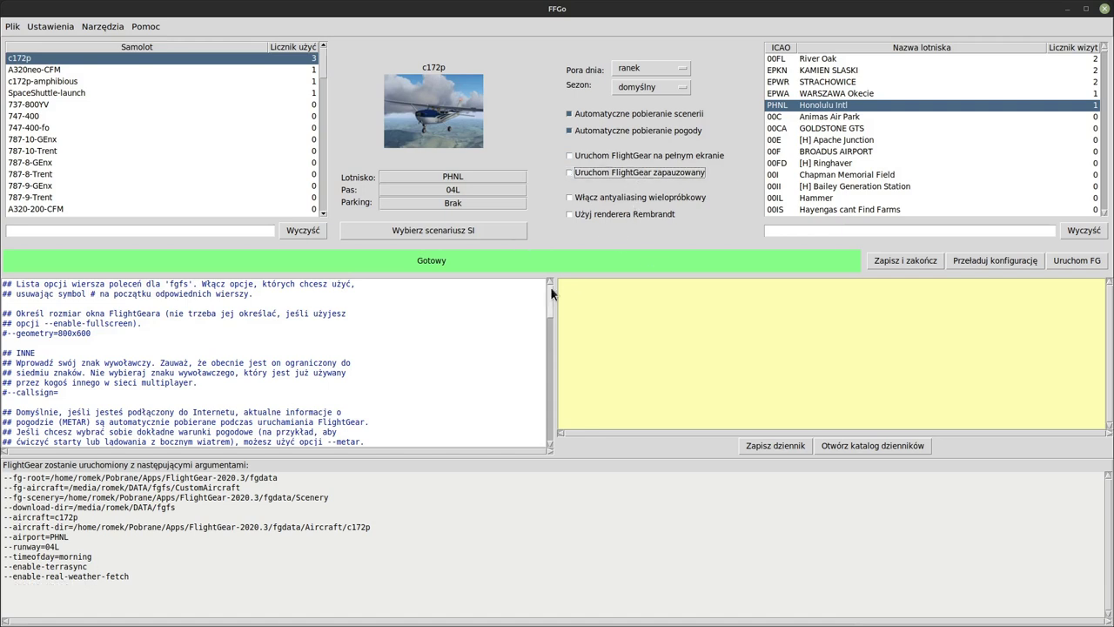
# Step: Try the multisample antialiasing and Rembrandt renderer options, leaving only antialiasing enabled
pyautogui.click(639, 197)
pyautogui.click(613, 198)
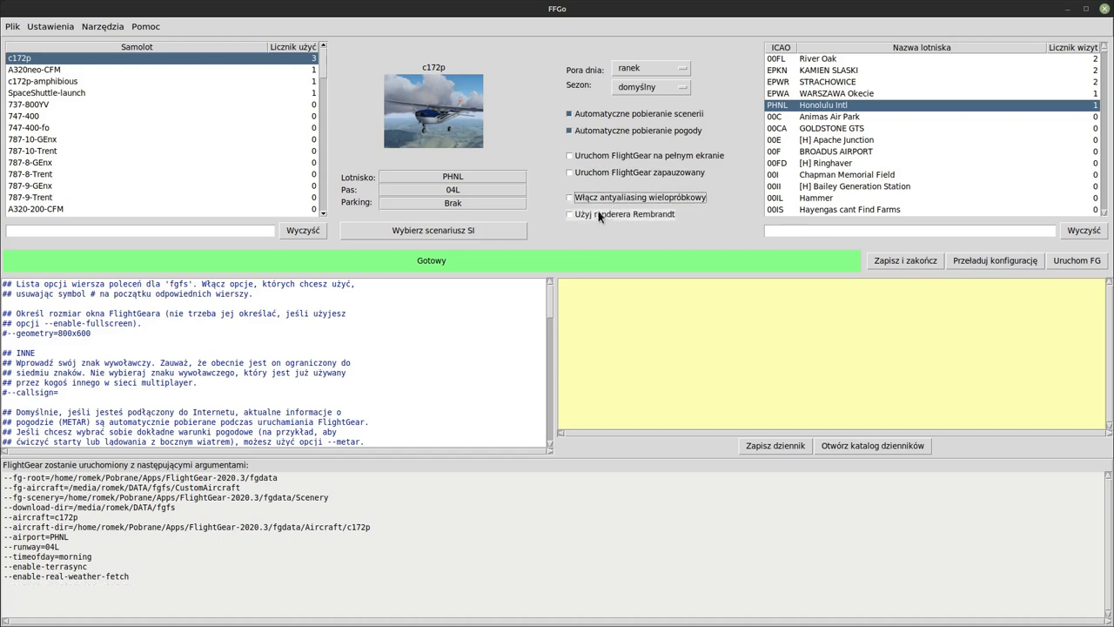
pyautogui.click(597, 213)
pyautogui.click(583, 215)
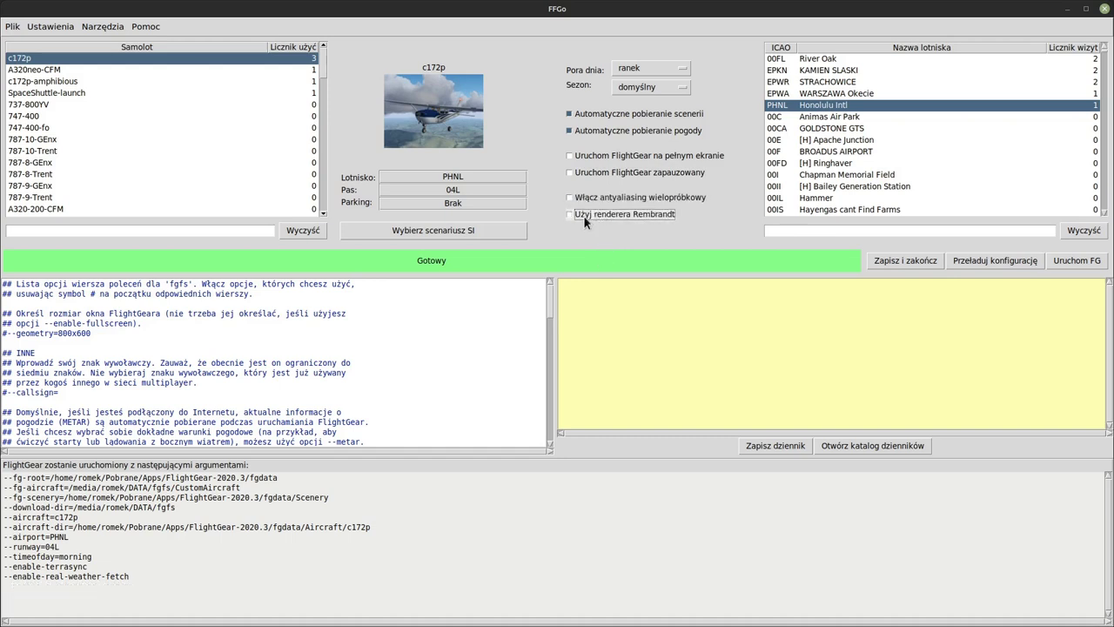
pyautogui.click(585, 198)
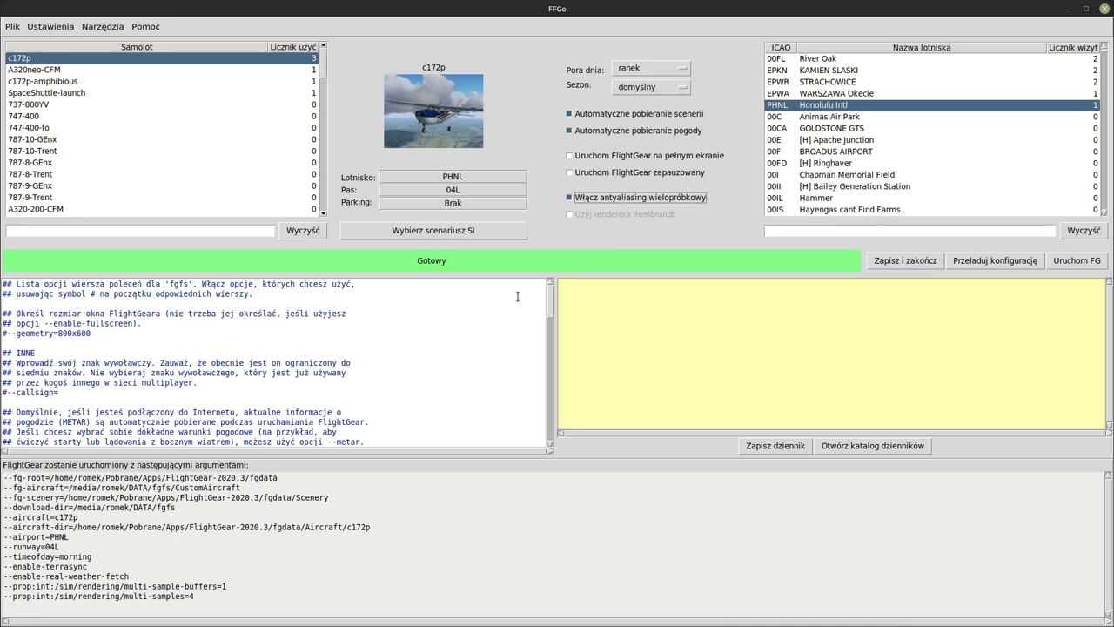
# Step: Look through the commented list of fgfs command-line options
pyautogui.moveTo(549, 289); pyautogui.dragTo(551, 412)
pyautogui.click(462, 406)
pyautogui.scroll(10, 346, 359)
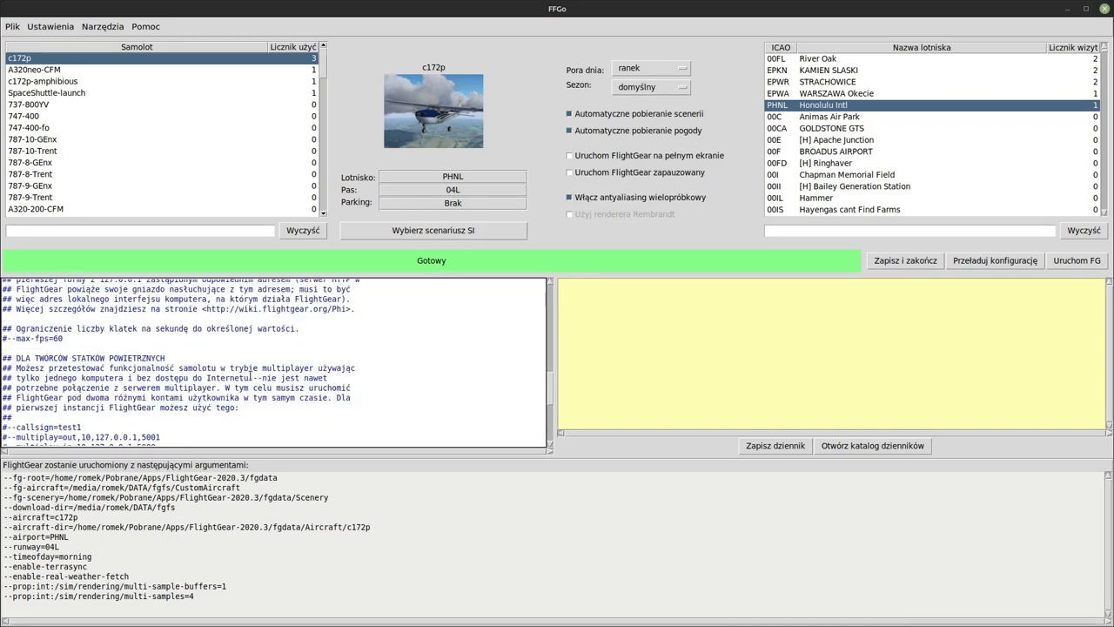
pyautogui.moveTo(6, 346); pyautogui.dragTo(78, 348)
pyautogui.click(77, 352)
# Step: Uncomment the --geometry=800x600 option, highlight it in the launch arguments, and comment it out again with #
pyautogui.scroll(5, 78, 345)
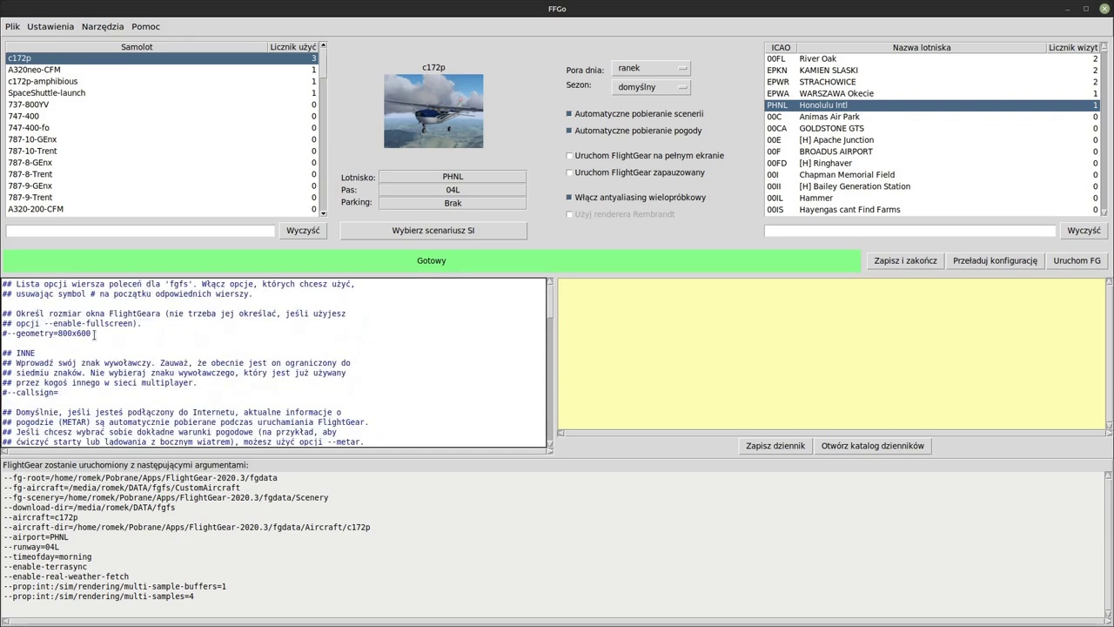
pyautogui.press('Home')
pyautogui.press('Delete')
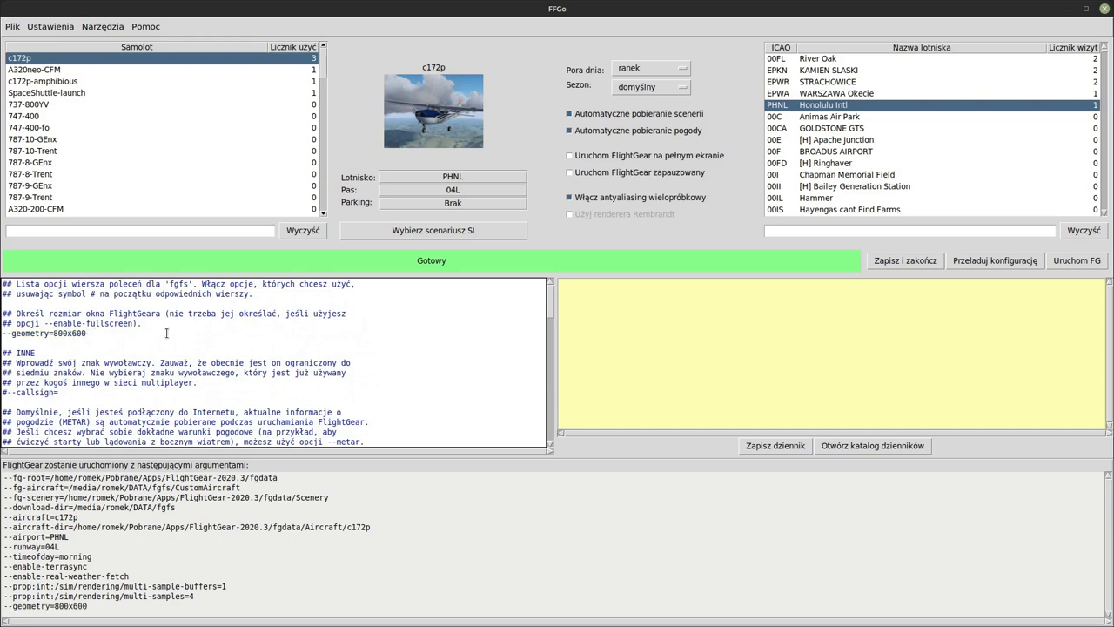
pyautogui.doubleClick(31, 606)
pyautogui.click(67, 333)
pyautogui.write('#')
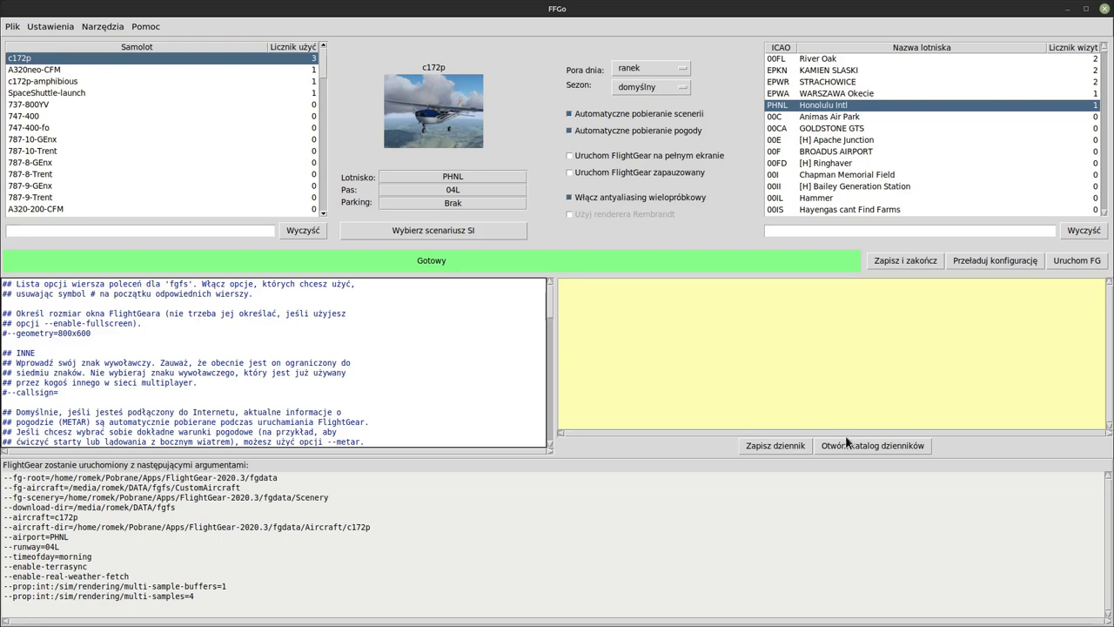
# Step: Launch FlightGear with the configured c172p flight and bring the FFGo window back to the front
pyautogui.click(1077, 260)
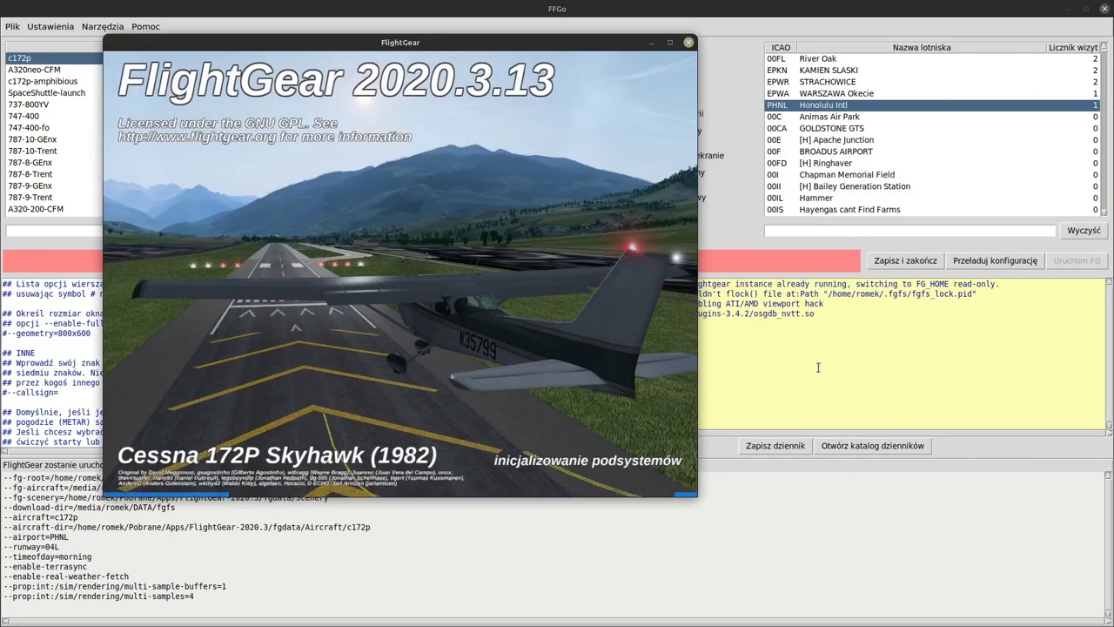
pyautogui.click(901, 324)
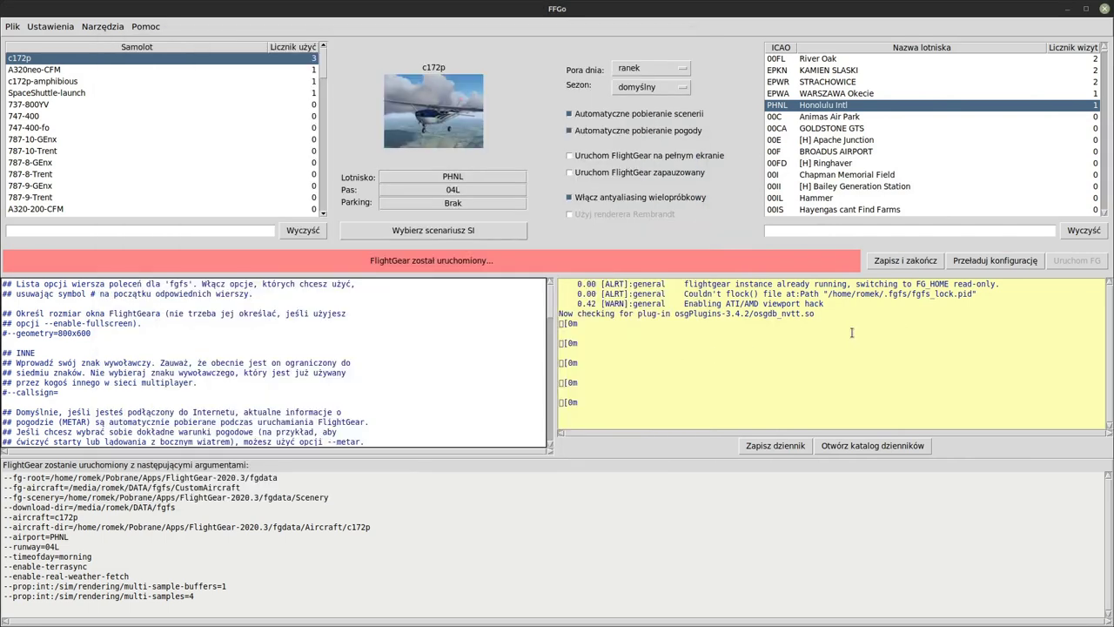
# Step: Open the Logs folder, view FFGo_1.log in the text editor, and close both windows
pyautogui.click(839, 445)
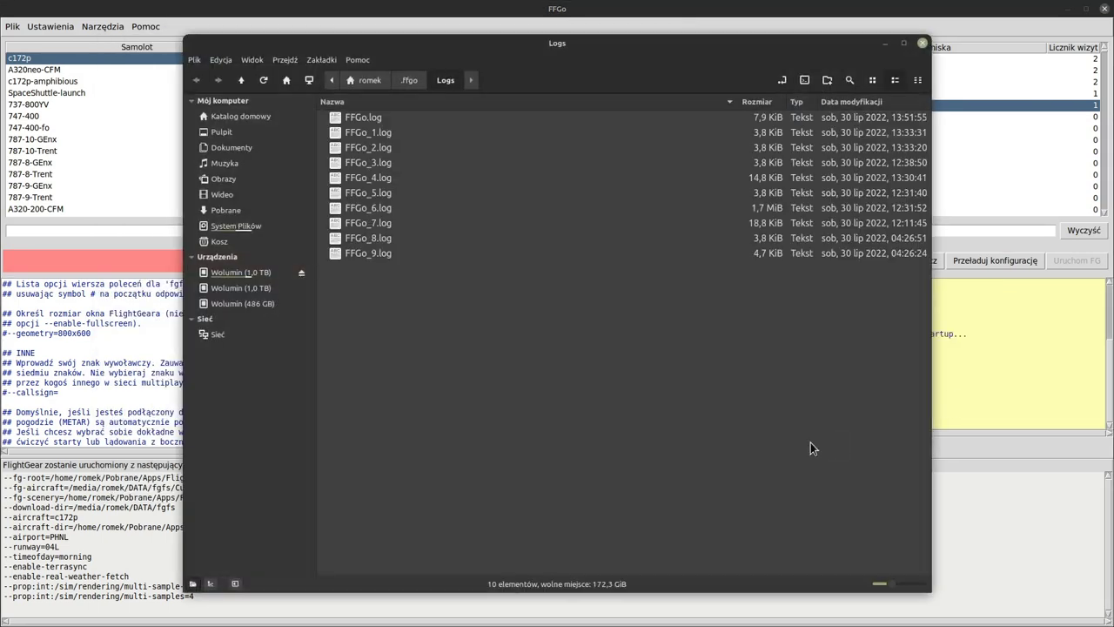
pyautogui.rightClick(363, 122)
pyautogui.click(356, 139)
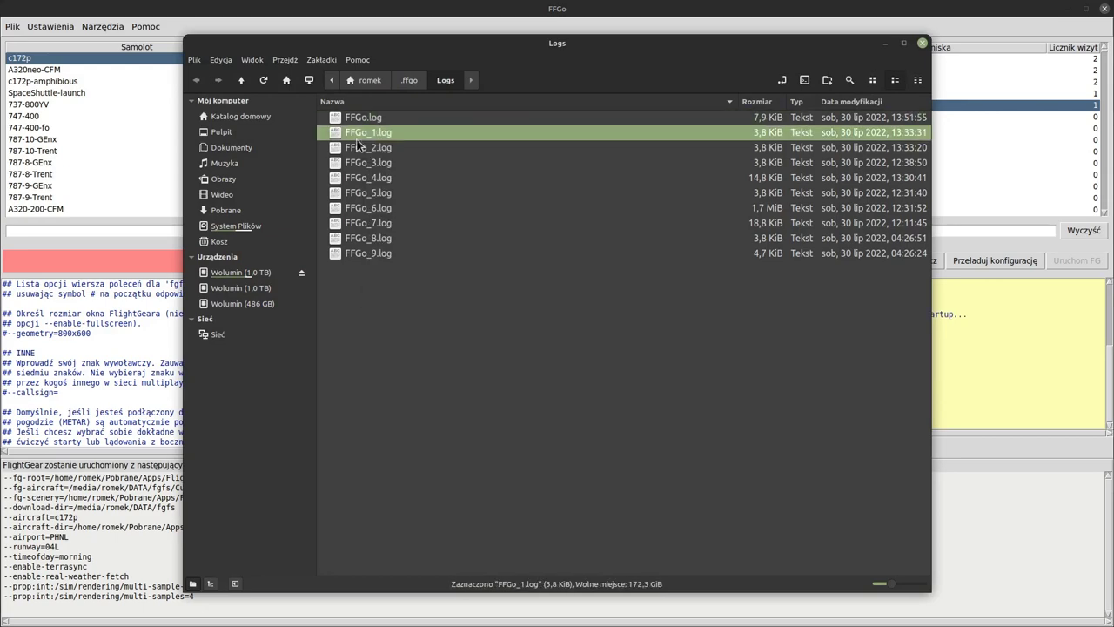
pyautogui.rightClick(369, 134)
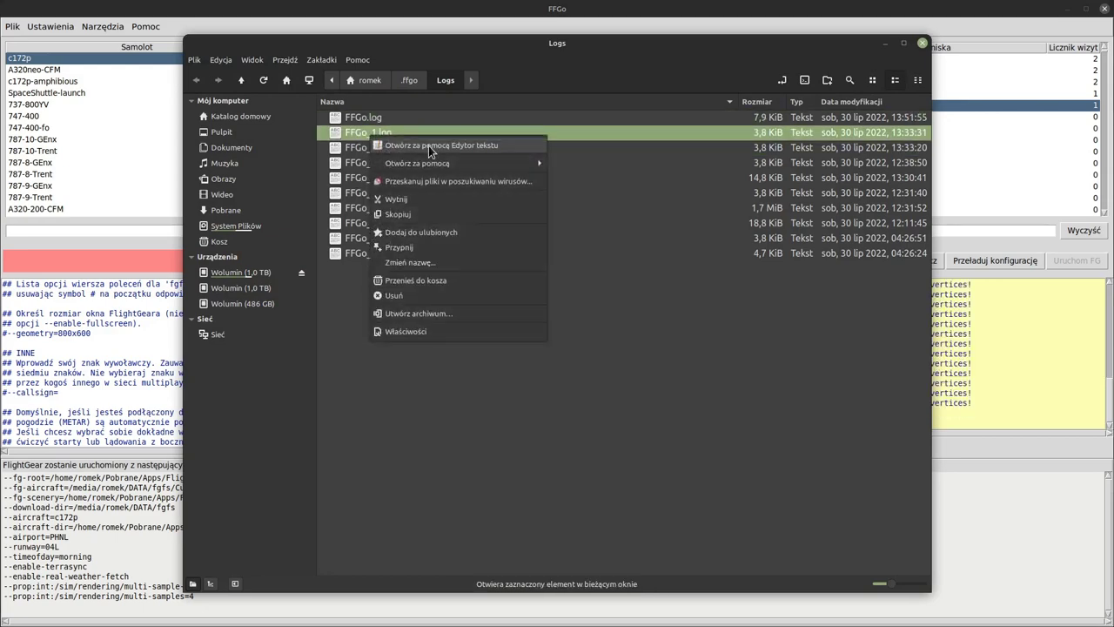
pyautogui.click(429, 146)
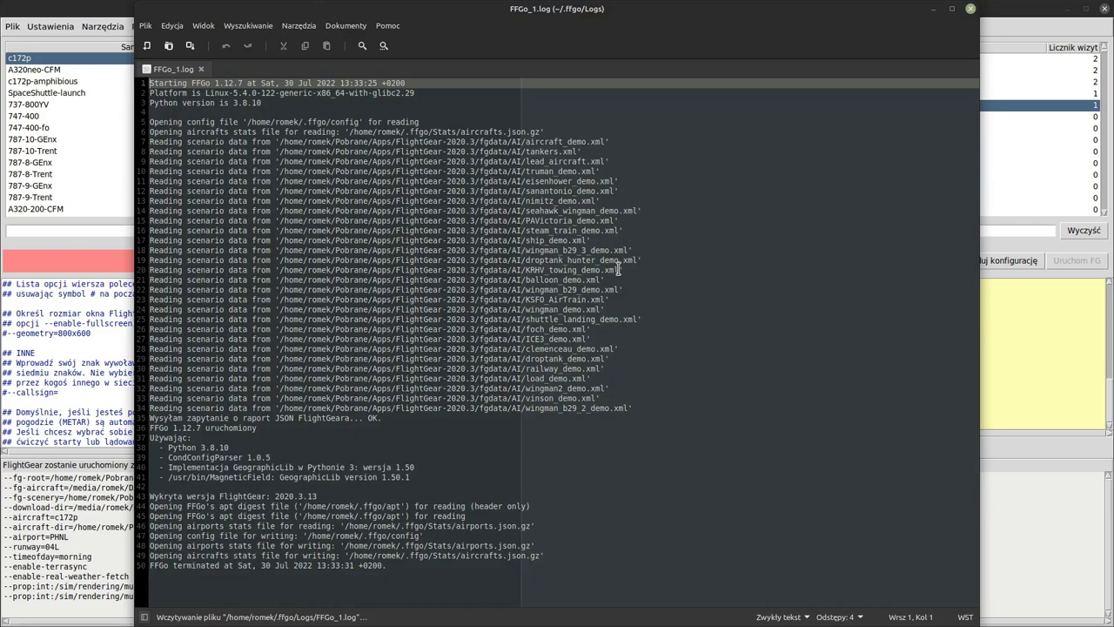
pyautogui.click(970, 9)
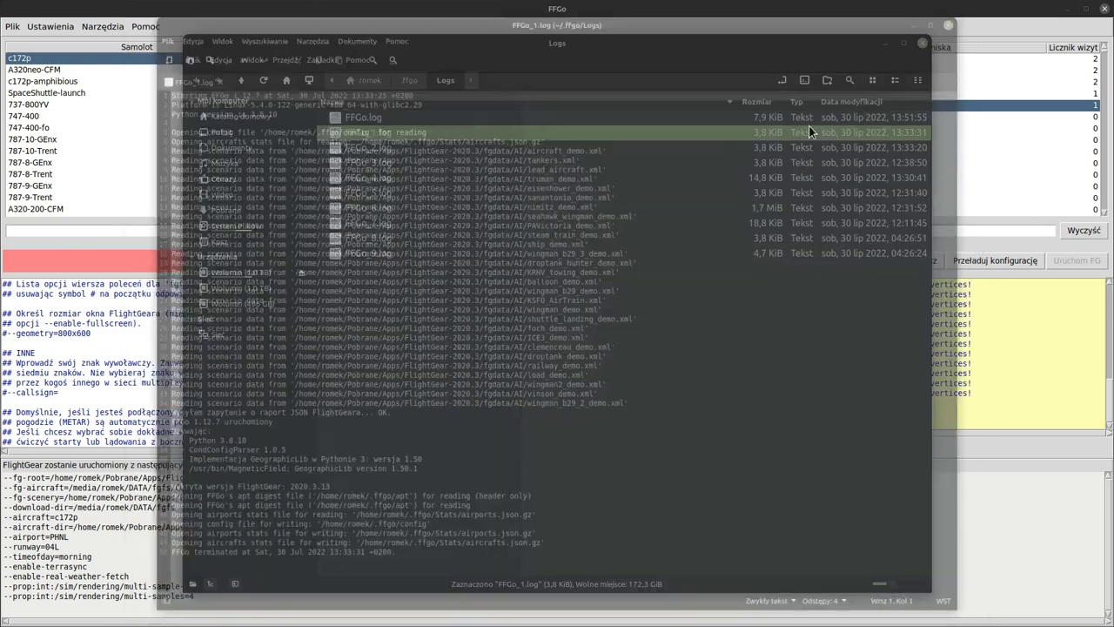
pyautogui.click(924, 42)
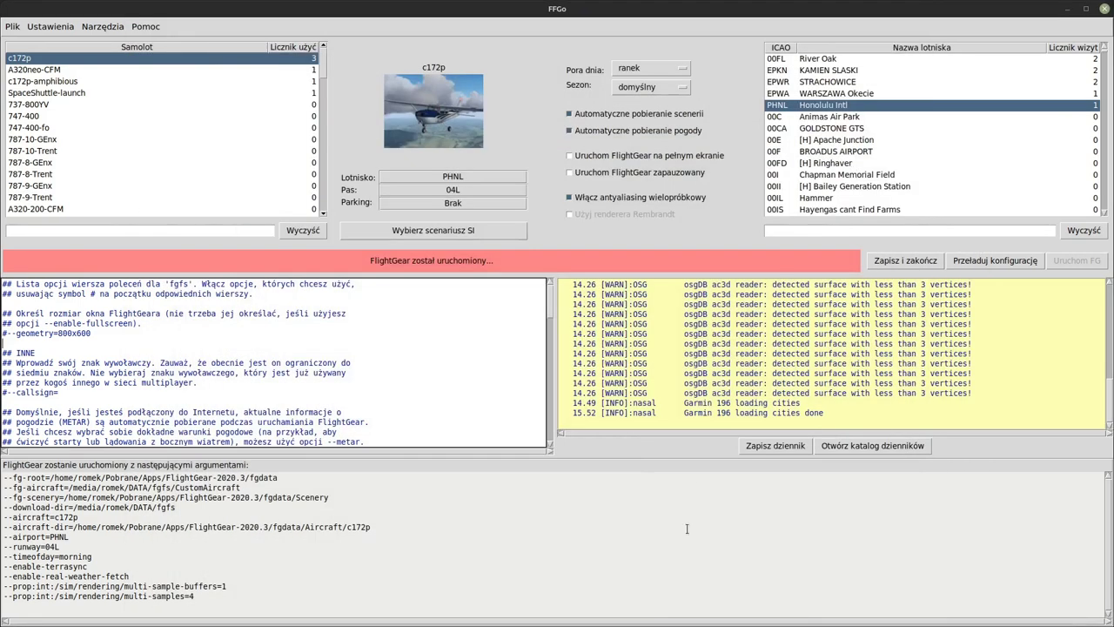
# Step: Try saving the FlightGear output log
pyautogui.click(766, 445)
pyautogui.click(654, 393)
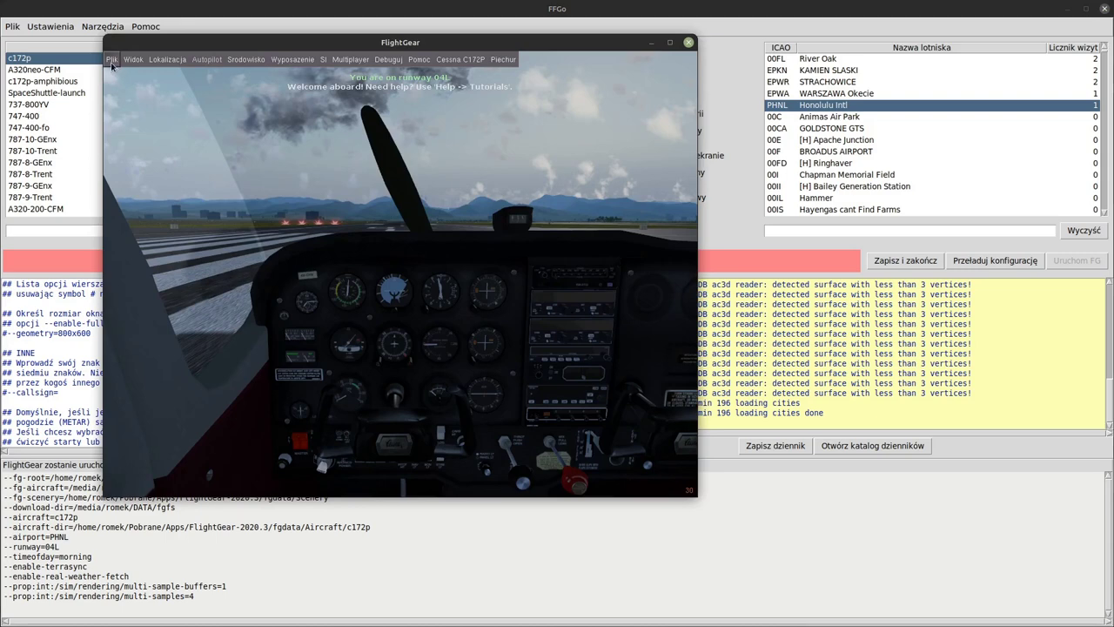
# Step: Quit the FlightGear simulator and confirm closing it
pyautogui.click(111, 59)
pyautogui.click(159, 224)
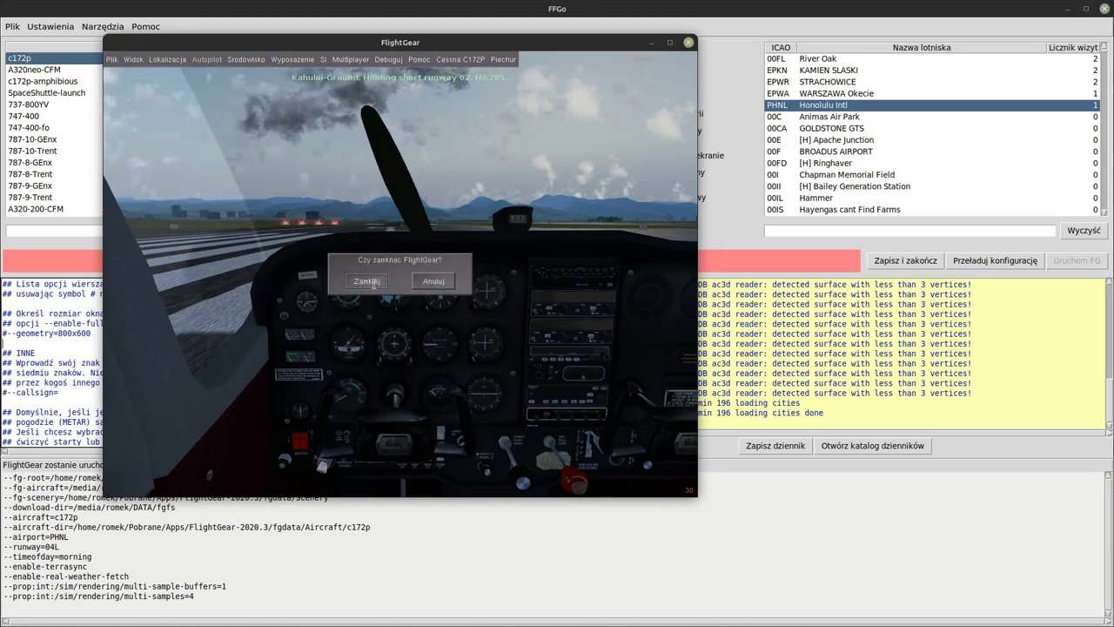
pyautogui.click(369, 282)
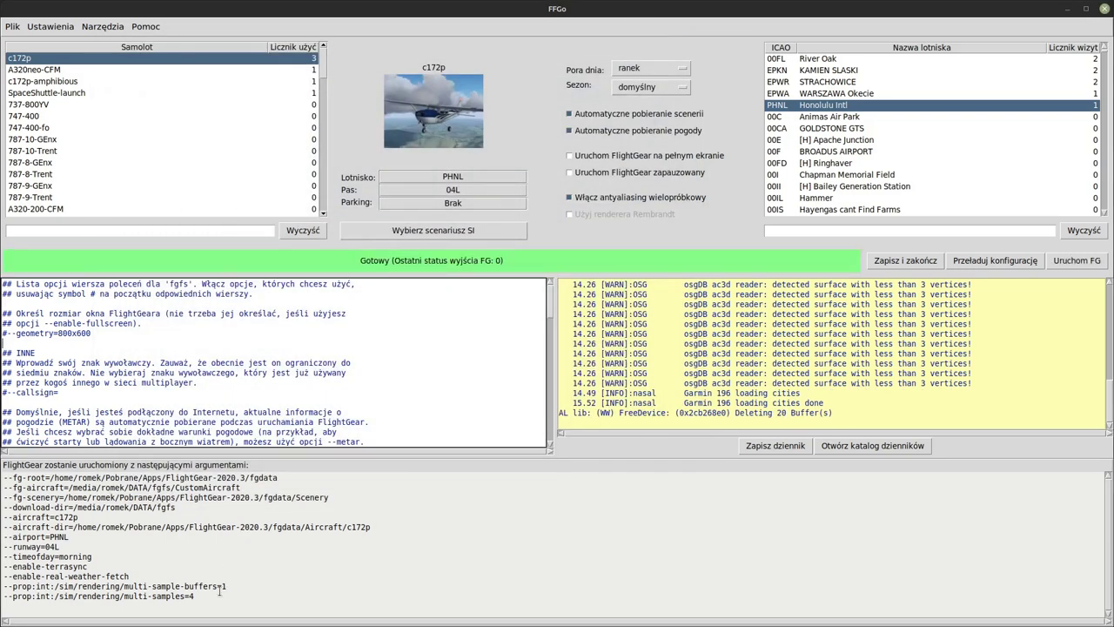
# Step: Highlight the full list of FlightGear launch arguments and review the command-line options text down to its end
pyautogui.moveTo(195, 597); pyautogui.dragTo(5, 476)
pyautogui.click(173, 582)
pyautogui.moveTo(198, 596); pyautogui.dragTo(4, 471)
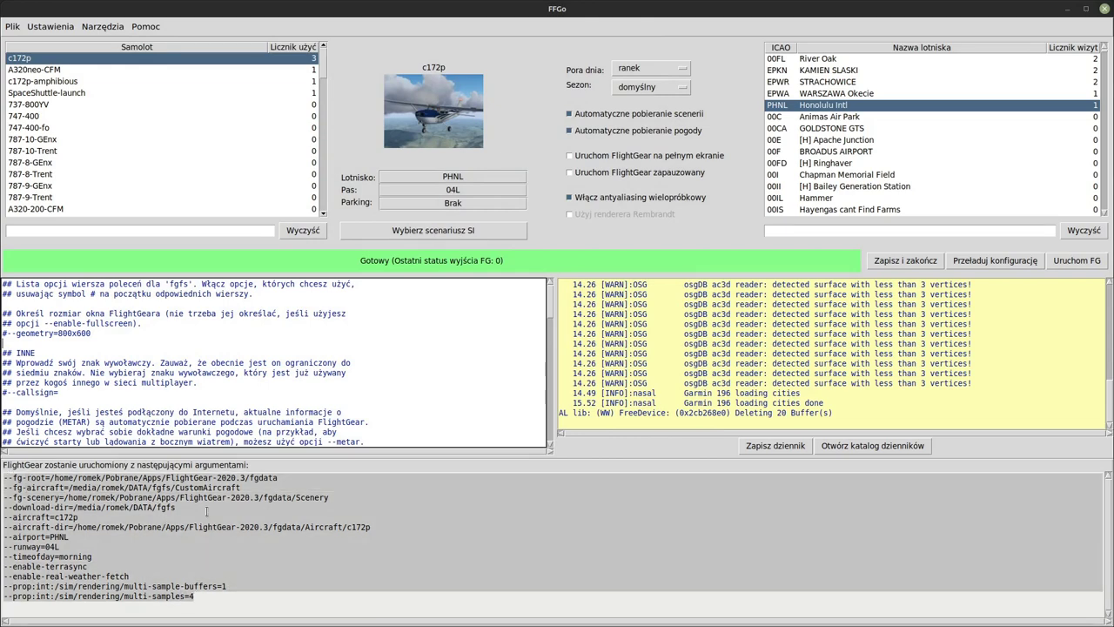
pyautogui.click(186, 564)
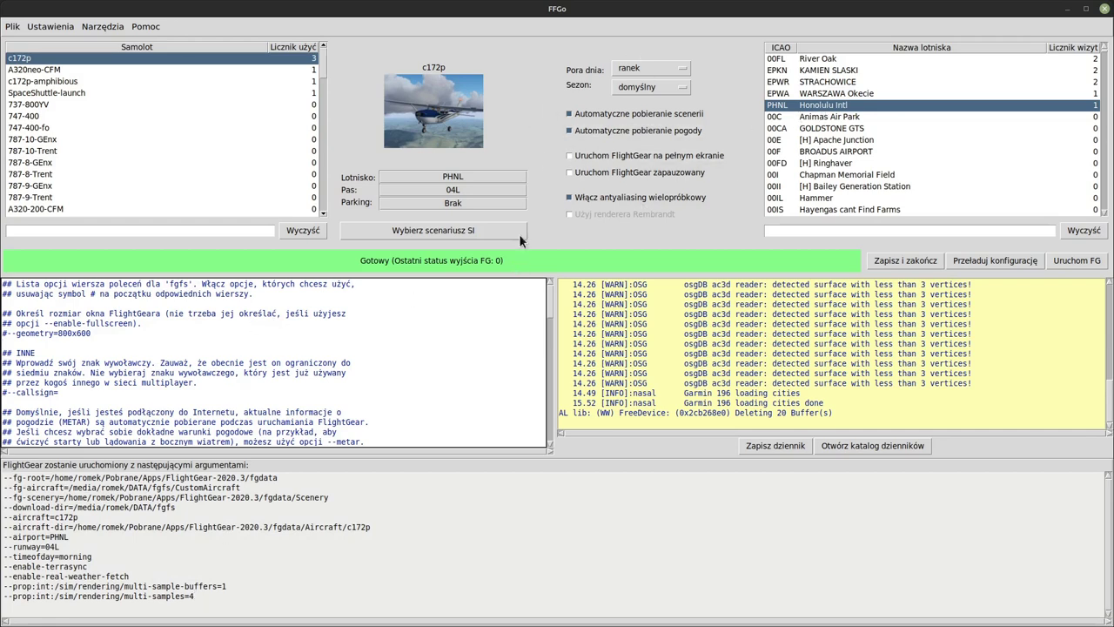
pyautogui.scroll(-10, 437, 399)
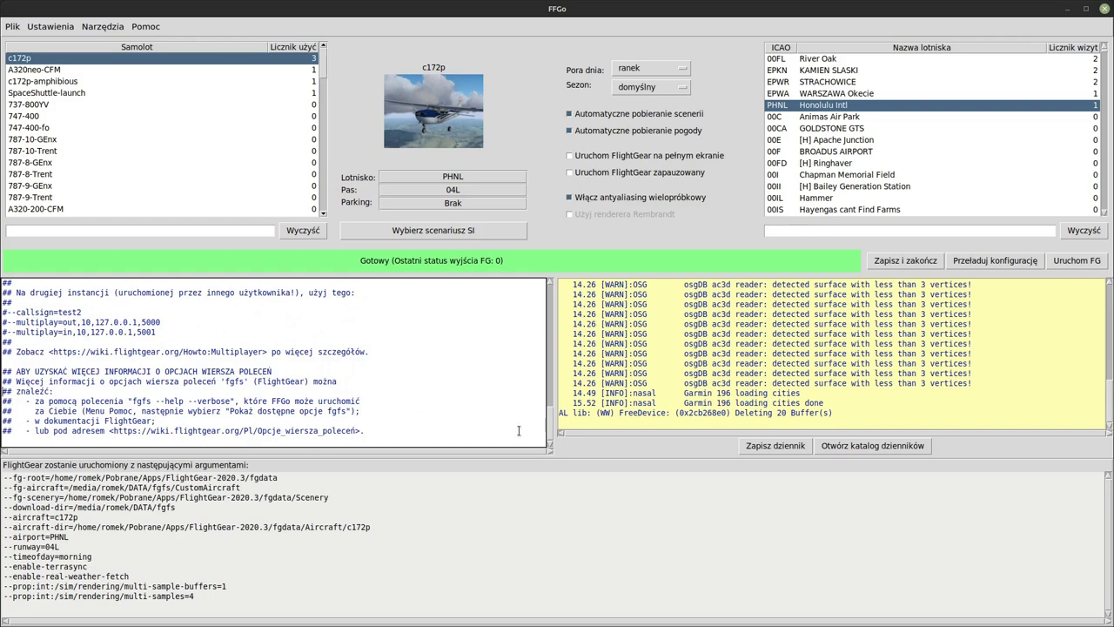
pyautogui.moveTo(552, 424); pyautogui.dragTo(550, 272)
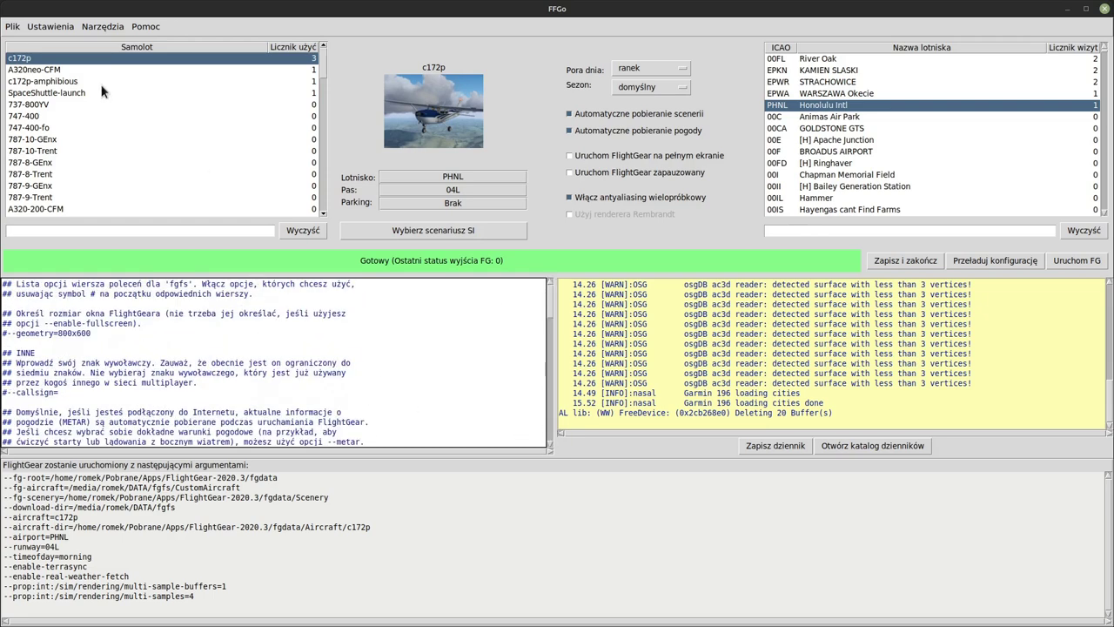
# Step: Show the FlightGear arguments in a separate window, highlight them there, and return them to the main FFGo window
pyautogui.click(51, 27)
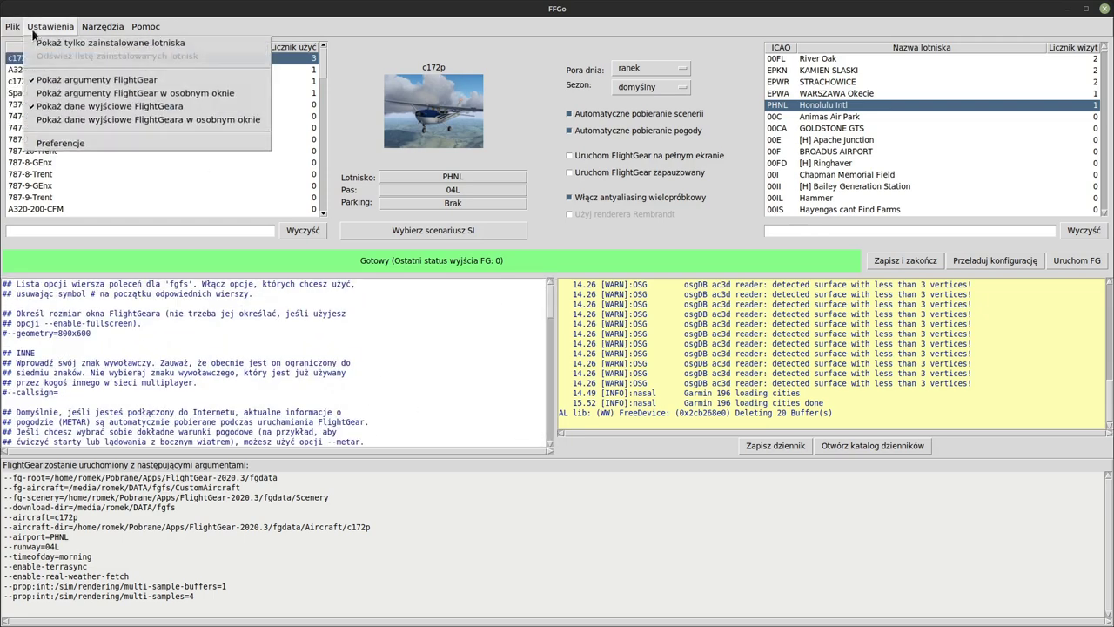
pyautogui.click(193, 21)
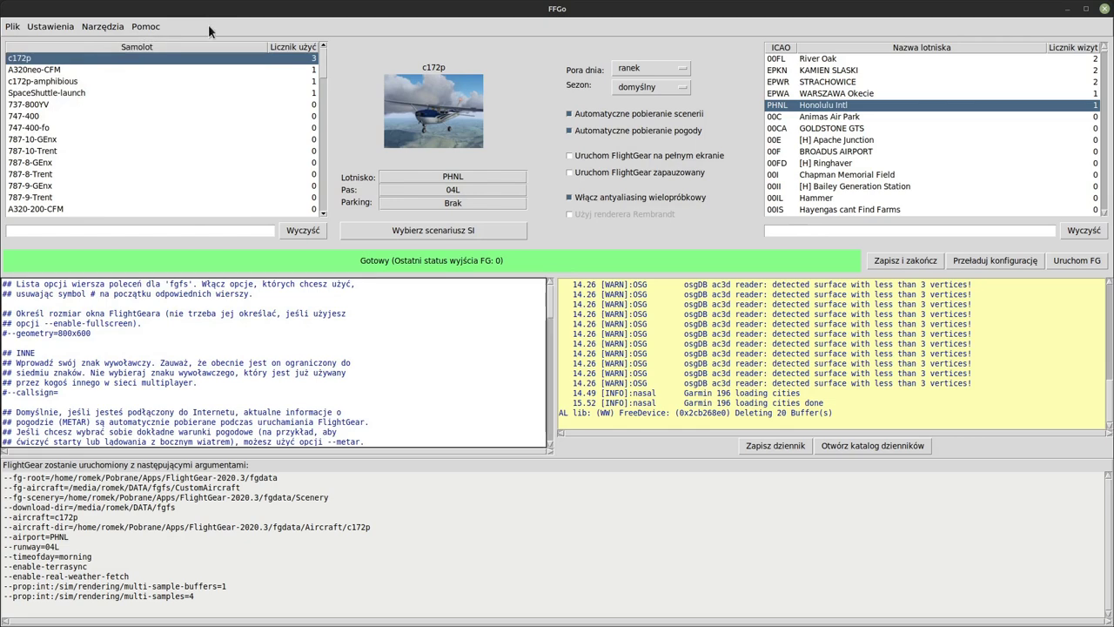
pyautogui.click(42, 26)
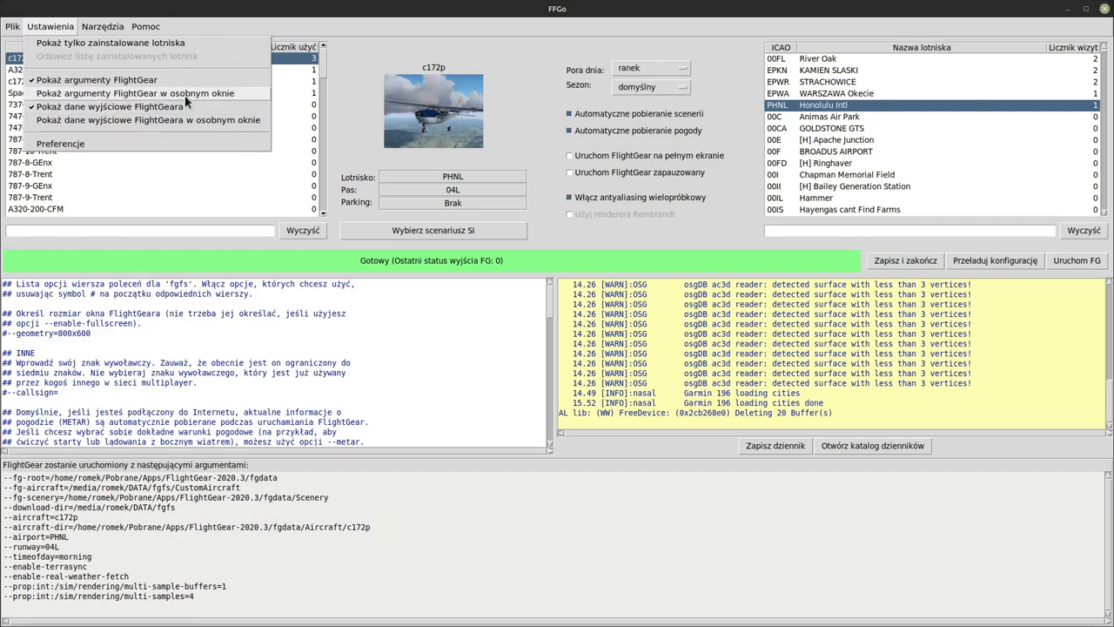
pyautogui.click(159, 93)
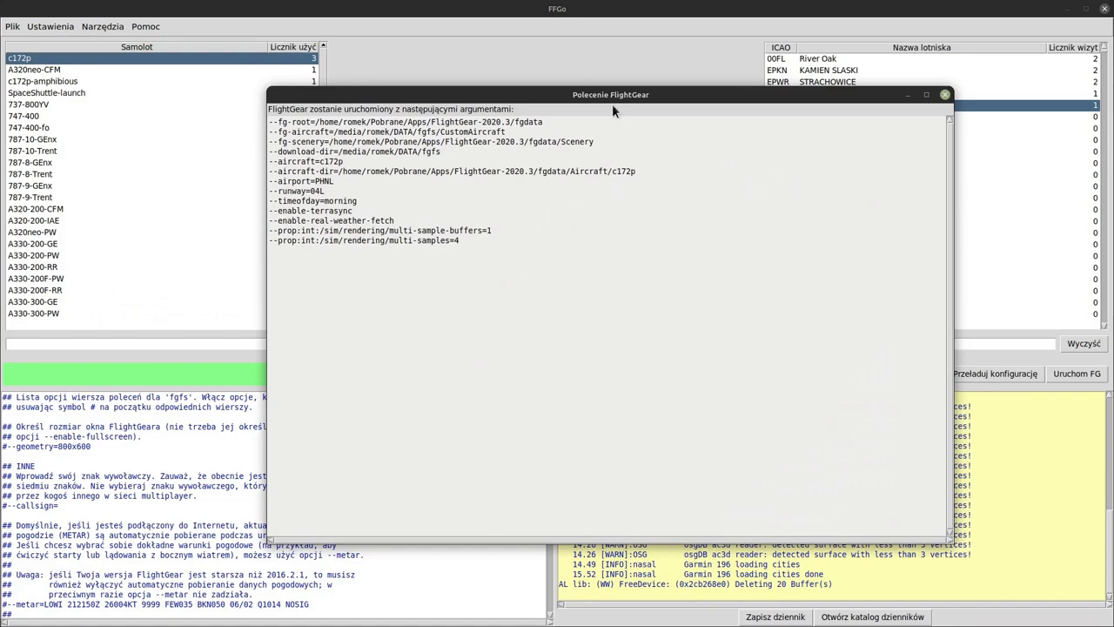
pyautogui.moveTo(611, 103); pyautogui.dragTo(621, 98)
pyautogui.moveTo(470, 235); pyautogui.dragTo(278, 111)
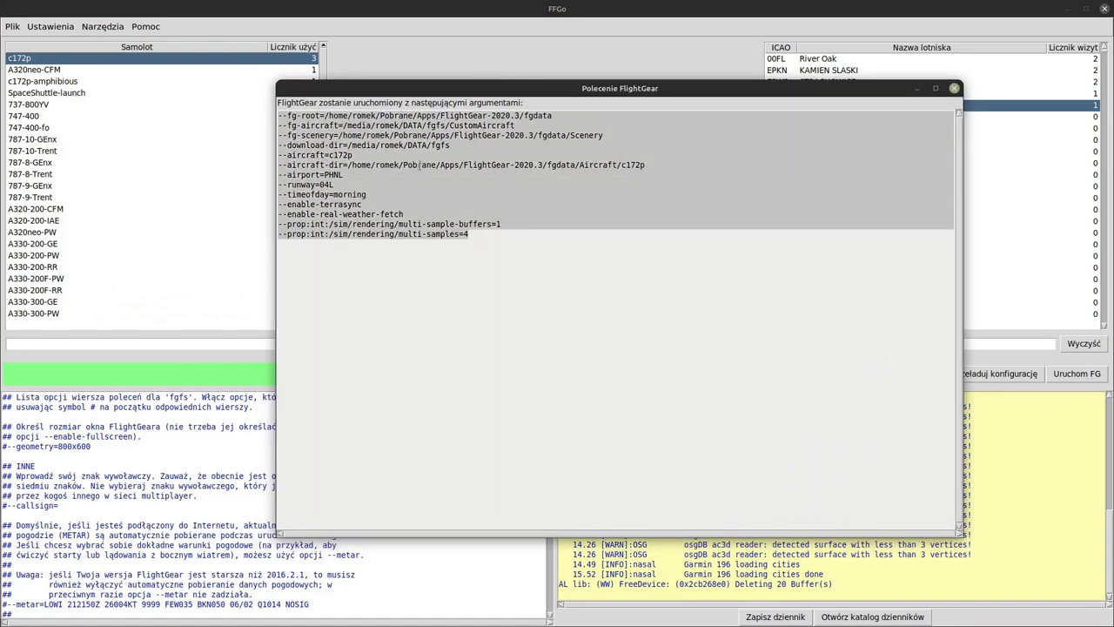
pyautogui.click(560, 194)
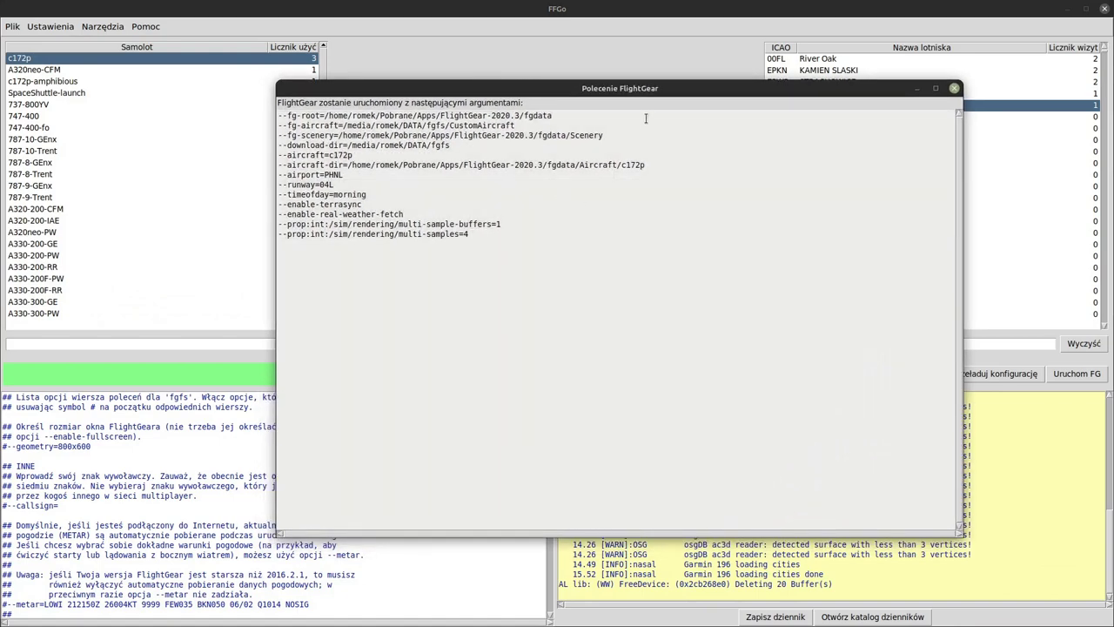
pyautogui.click(47, 27)
pyautogui.click(54, 90)
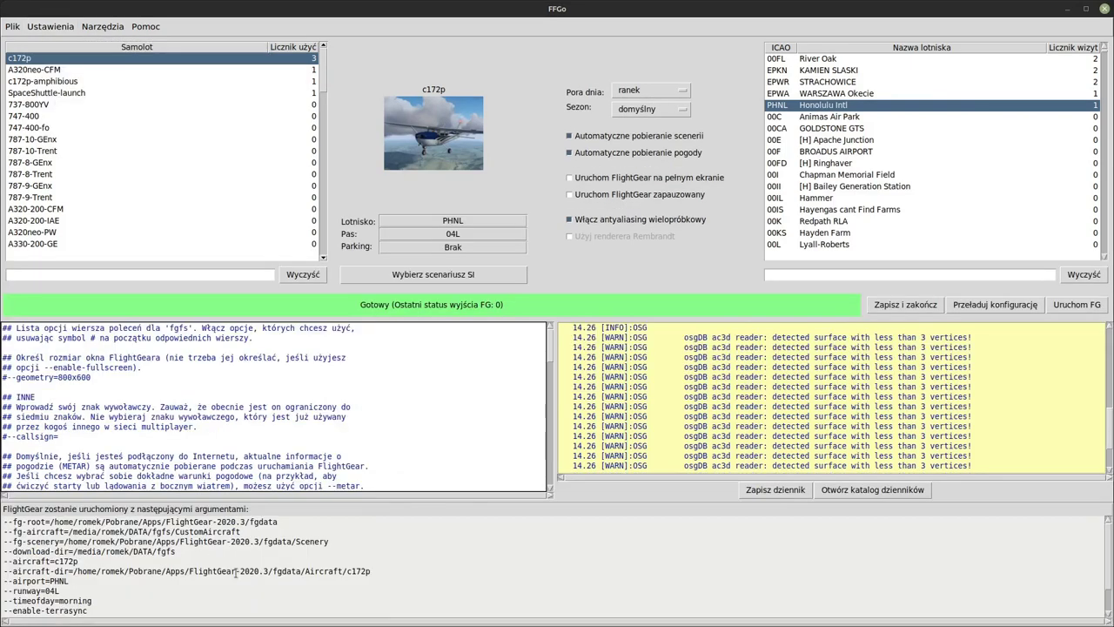
# Step: Show the FlightGear output in a separate window and return it to the main FFGo window
pyautogui.click(49, 26)
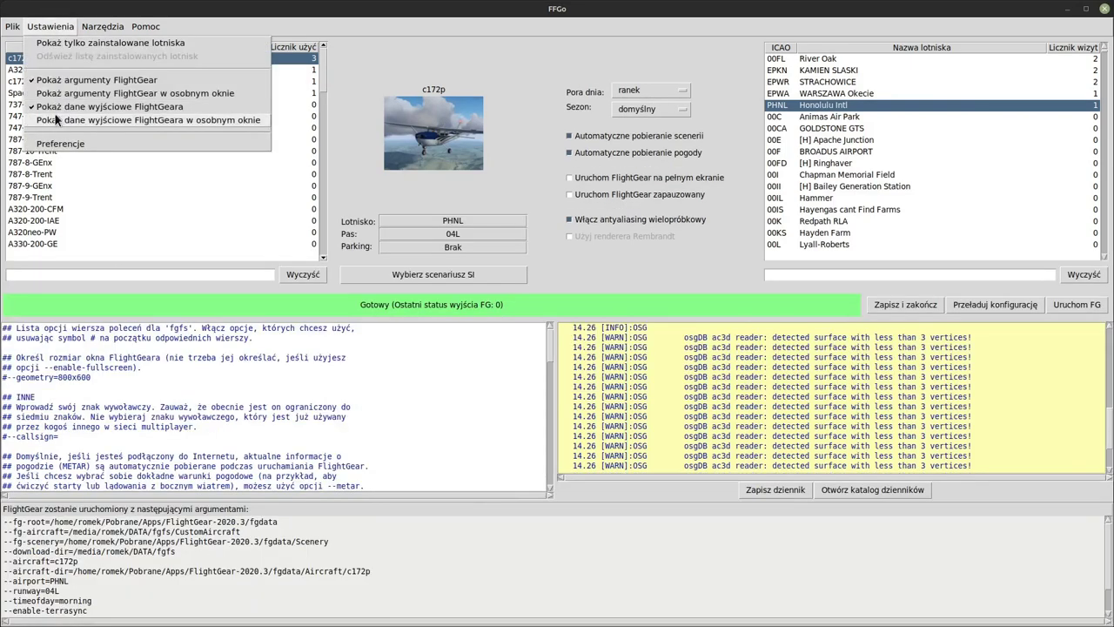
pyautogui.click(55, 115)
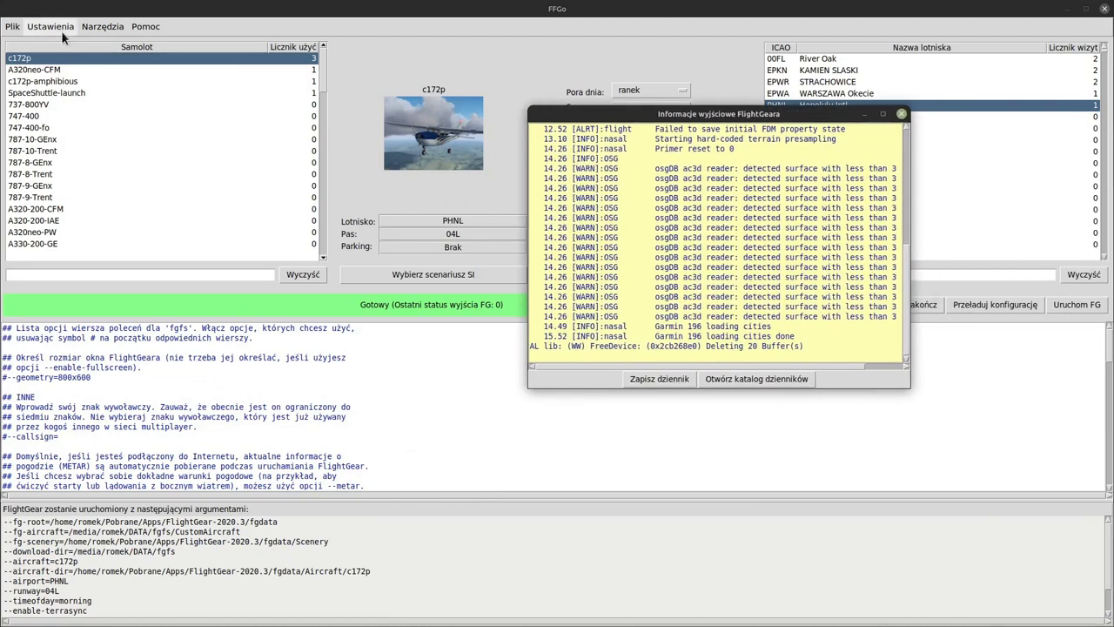
pyautogui.click(50, 26)
pyautogui.click(34, 115)
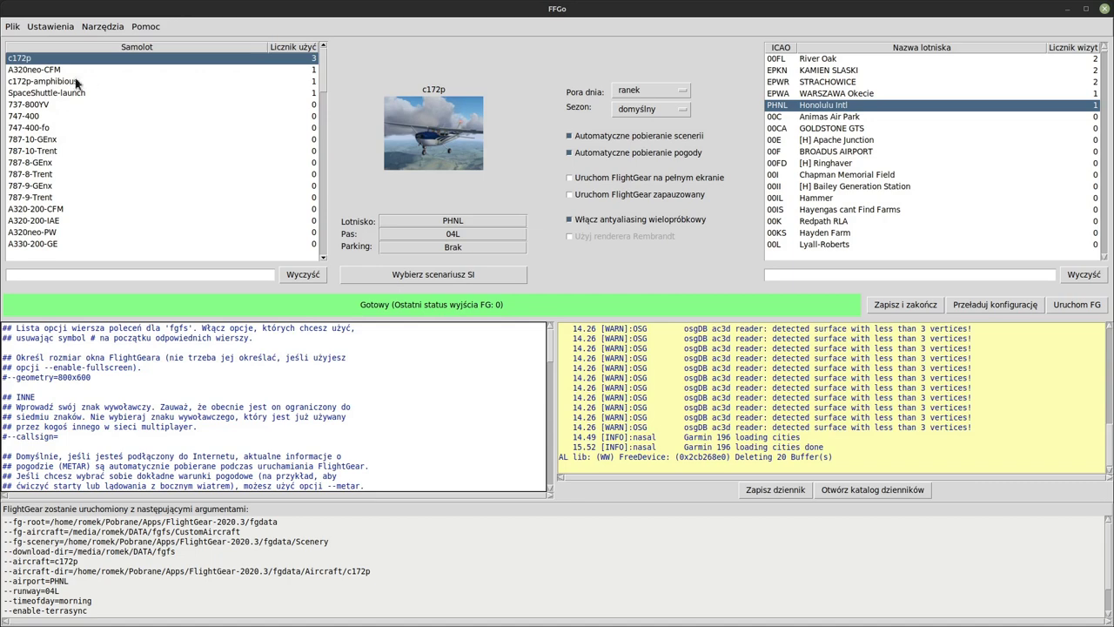
# Step: Open the airport finder (Wyszukiwarka lotnisk) and look over the reference airports around PHNL
pyautogui.click(101, 30)
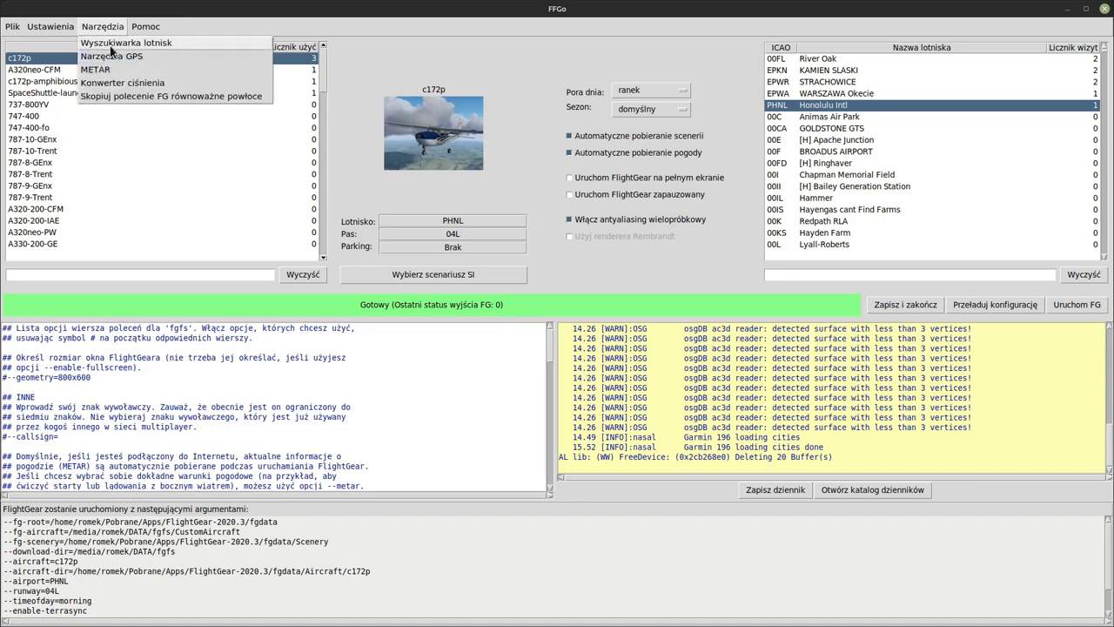
pyautogui.click(111, 49)
pyautogui.scroll(1, 503, 165)
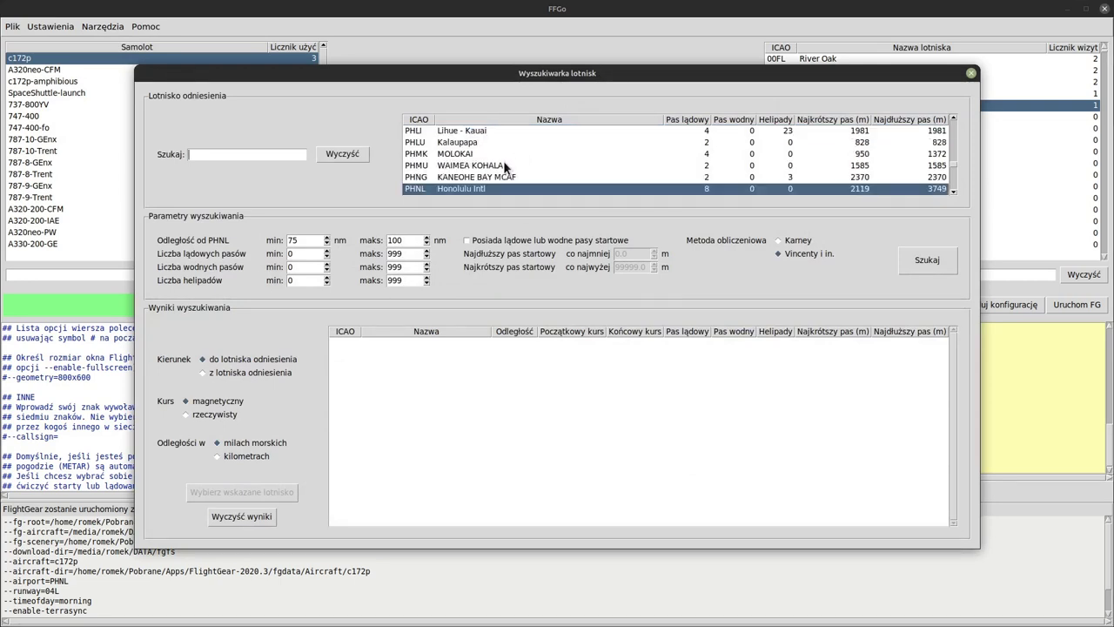
pyautogui.scroll(-2, 503, 165)
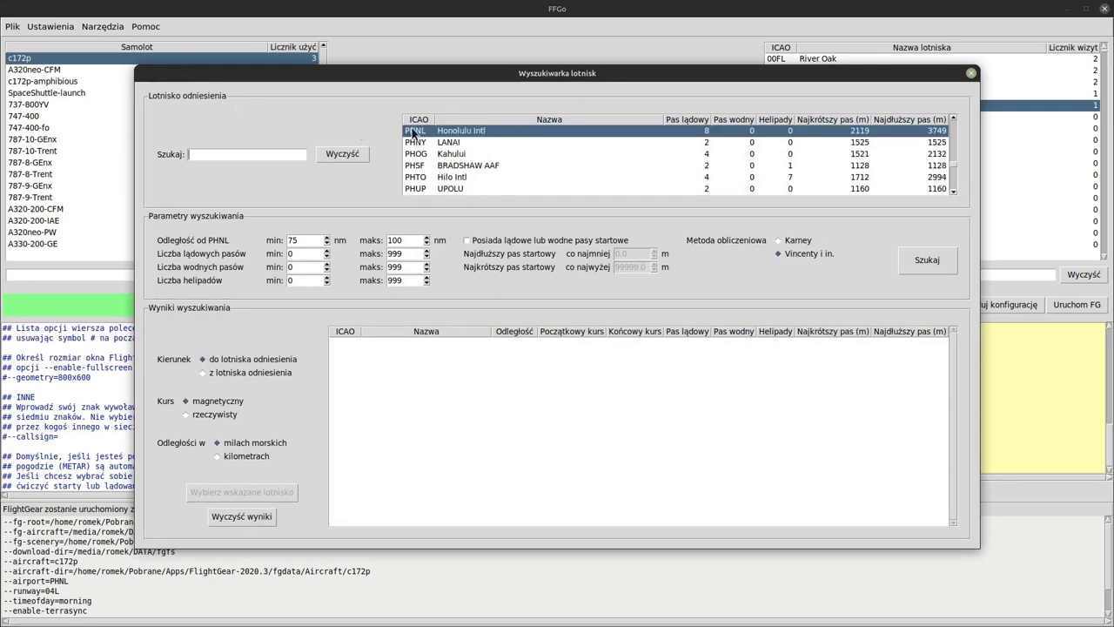
pyautogui.scroll(1, 434, 136)
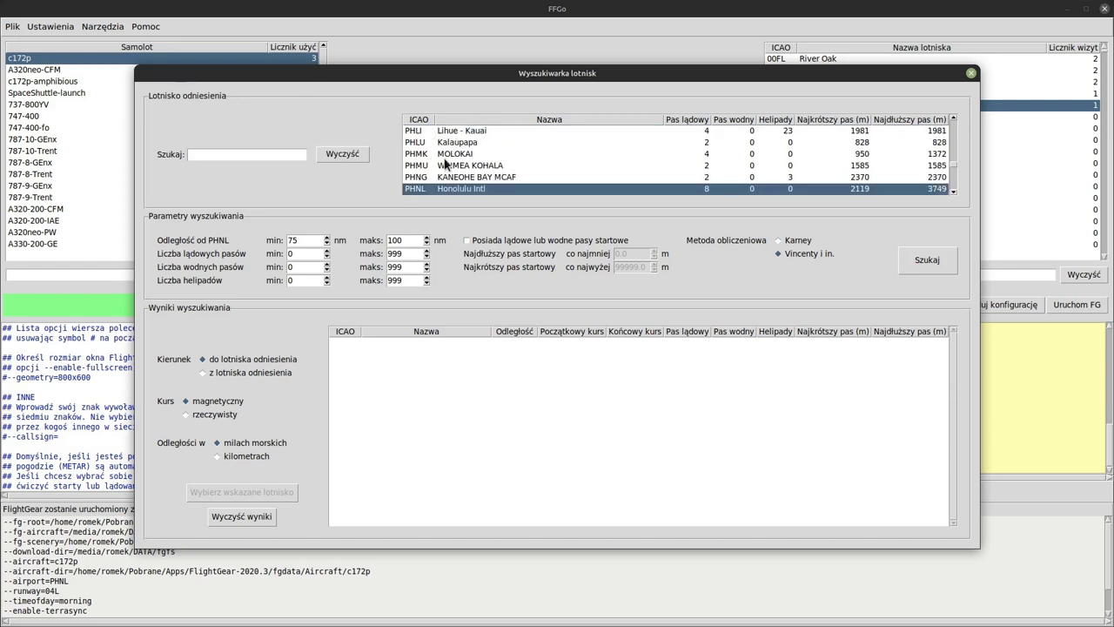
pyautogui.scroll(-1, 442, 158)
pyautogui.moveTo(412, 137)
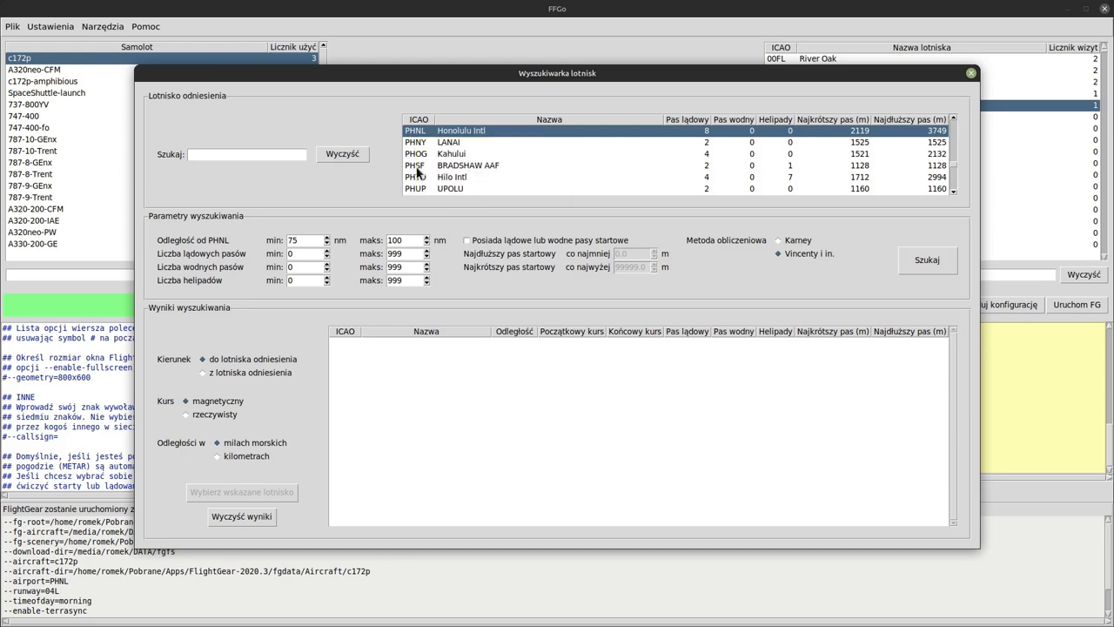
# Step: Set the minimum search distance from PHNL to 0 nm
pyautogui.click(303, 254)
pyautogui.hotkey('shift', 'Tab')
pyautogui.hotkey('shift', 'Tab')
pyautogui.press('BackSpace')
pyautogui.press('BackSpace')
pyautogui.write('0')
pyautogui.click(409, 243)
# Step: Search with the Karney method for airports with at least 1 water runway and at most 0 land runways and 0 helipads
pyautogui.click(306, 266)
pyautogui.doubleClick(399, 253)
pyautogui.write('0')
pyautogui.doubleClick(398, 280)
pyautogui.write('0')
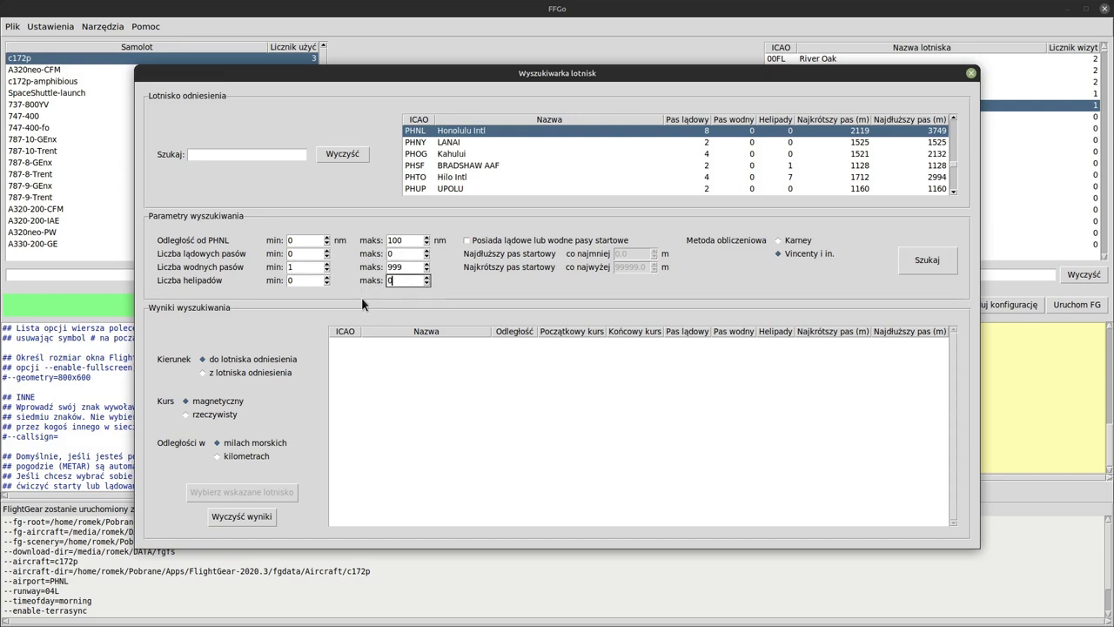
pyautogui.click(797, 242)
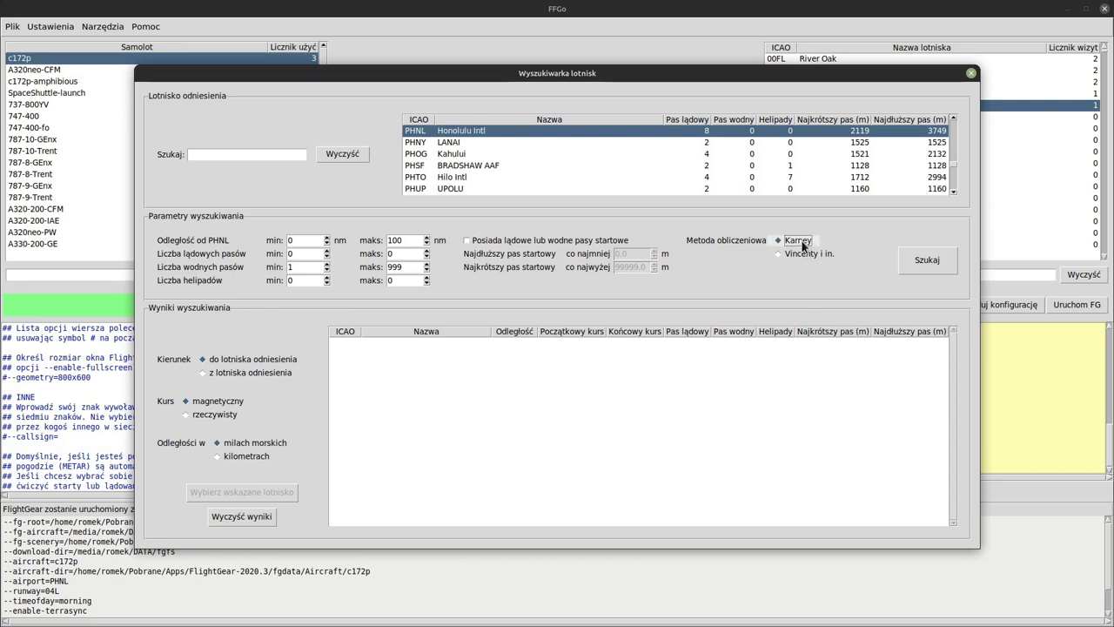
pyautogui.click(924, 261)
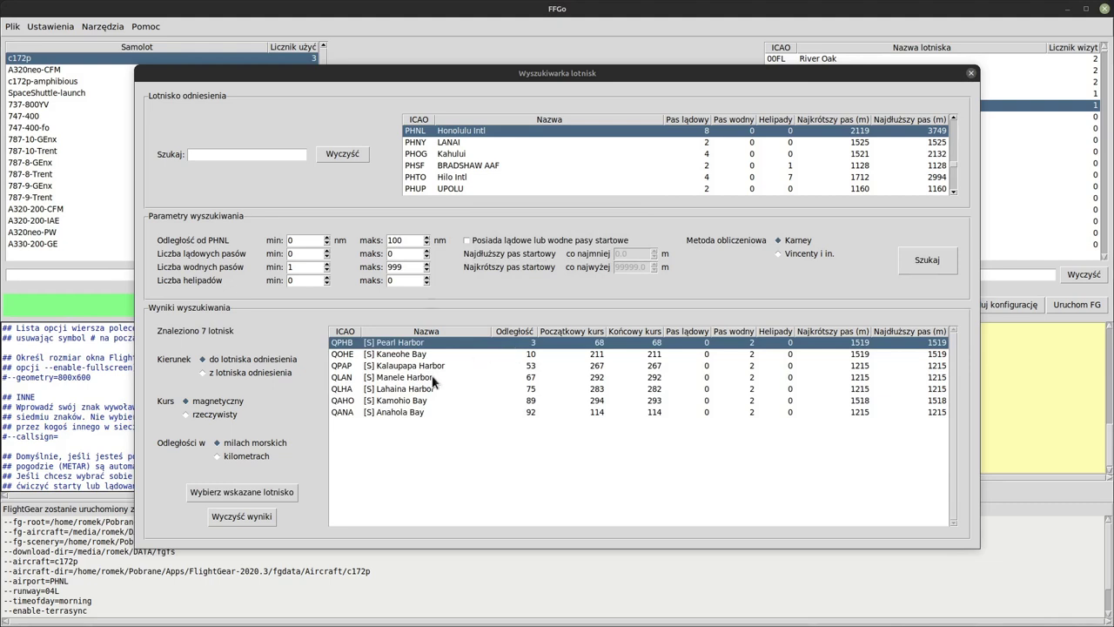
# Step: Compare the distances, headings and land and water runway counts of the found seaports from Pearl Harbor to Anahola Bay
pyautogui.click(411, 412)
pyautogui.click(425, 343)
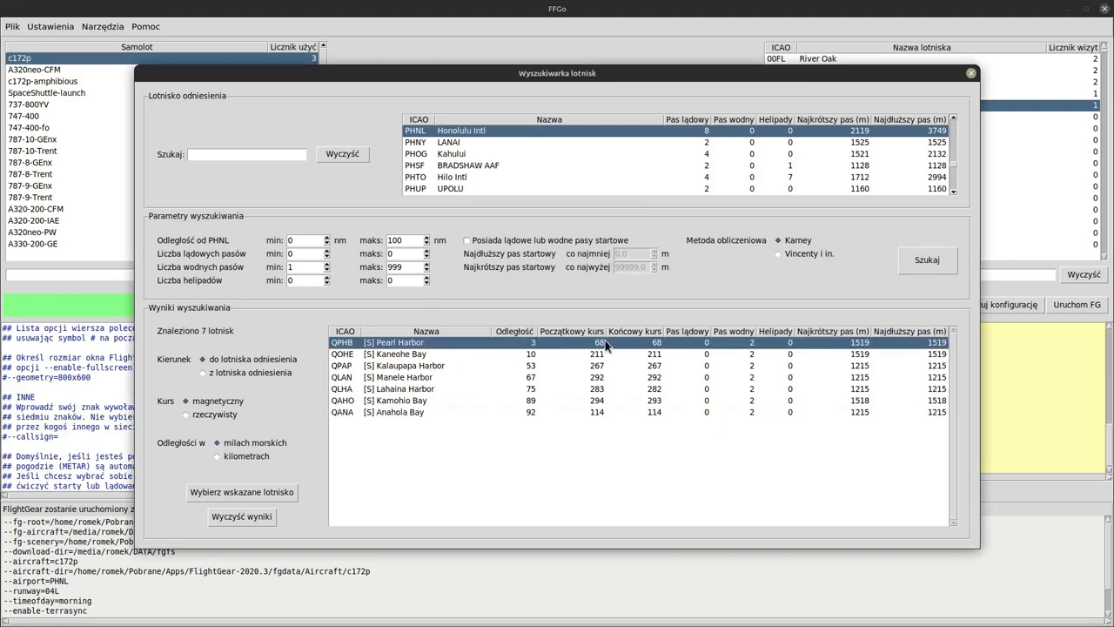
pyautogui.click(692, 411)
pyautogui.click(690, 344)
pyautogui.click(689, 413)
pyautogui.click(687, 346)
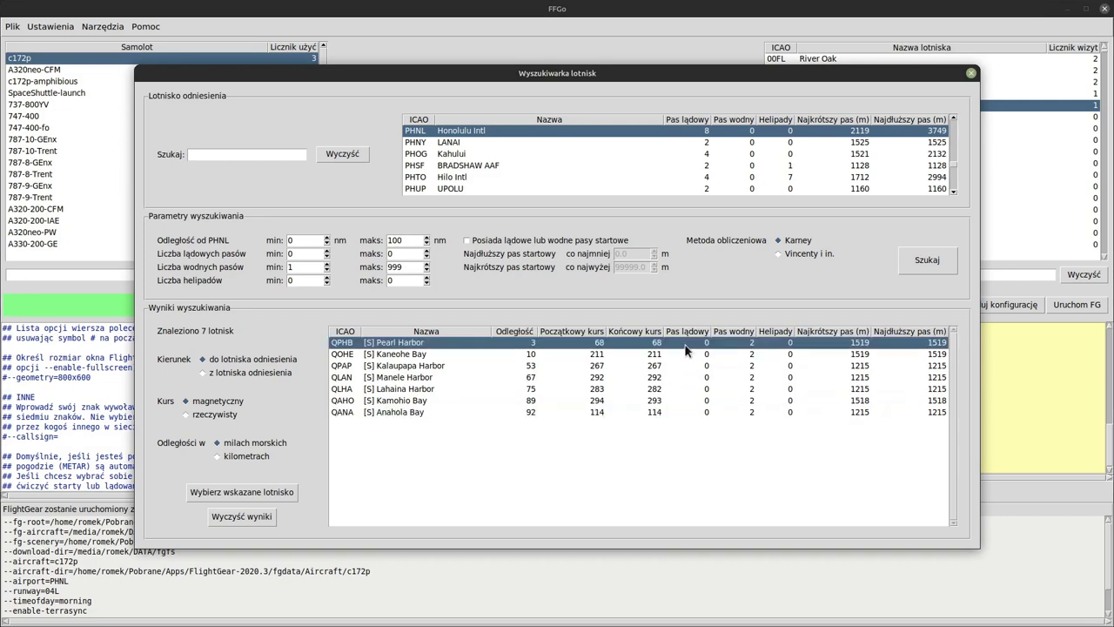
pyautogui.click(736, 355)
pyautogui.click(738, 377)
pyautogui.click(737, 412)
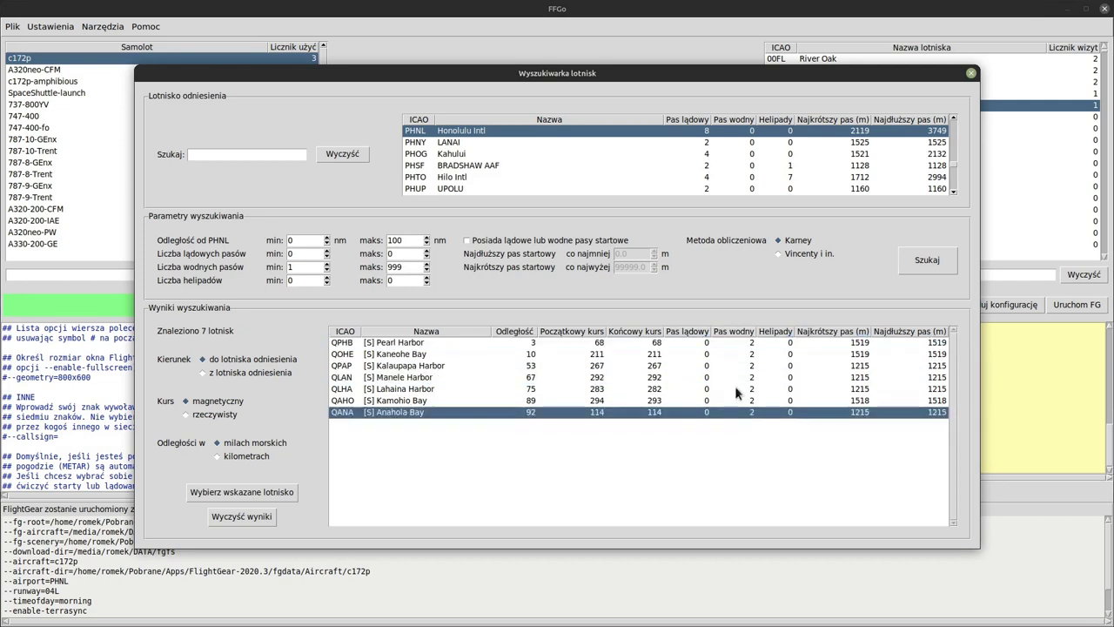
pyautogui.click(735, 344)
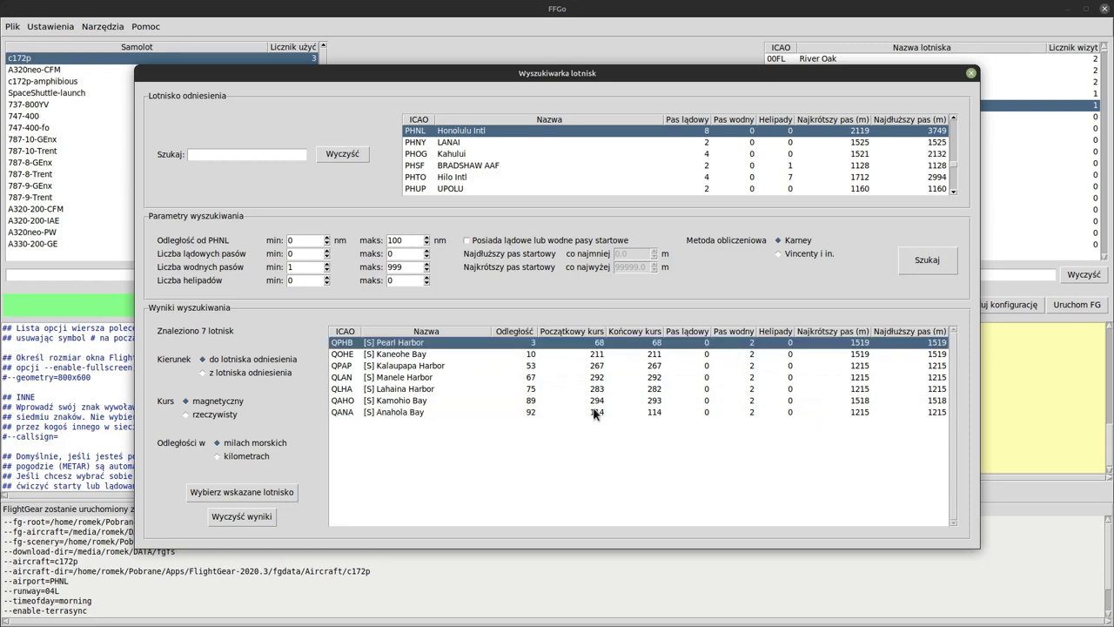
pyautogui.moveTo(581, 410)
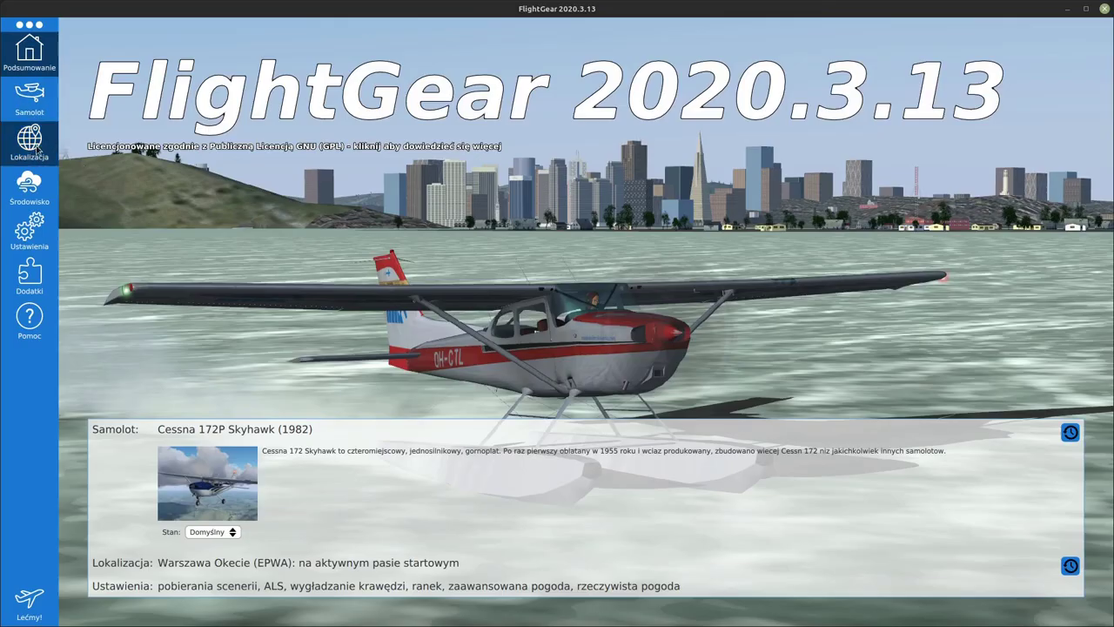
# Step: In the FlightGear launcher's location settings, select runway 11 at EPWA and return to the airport list
pyautogui.click(28, 144)
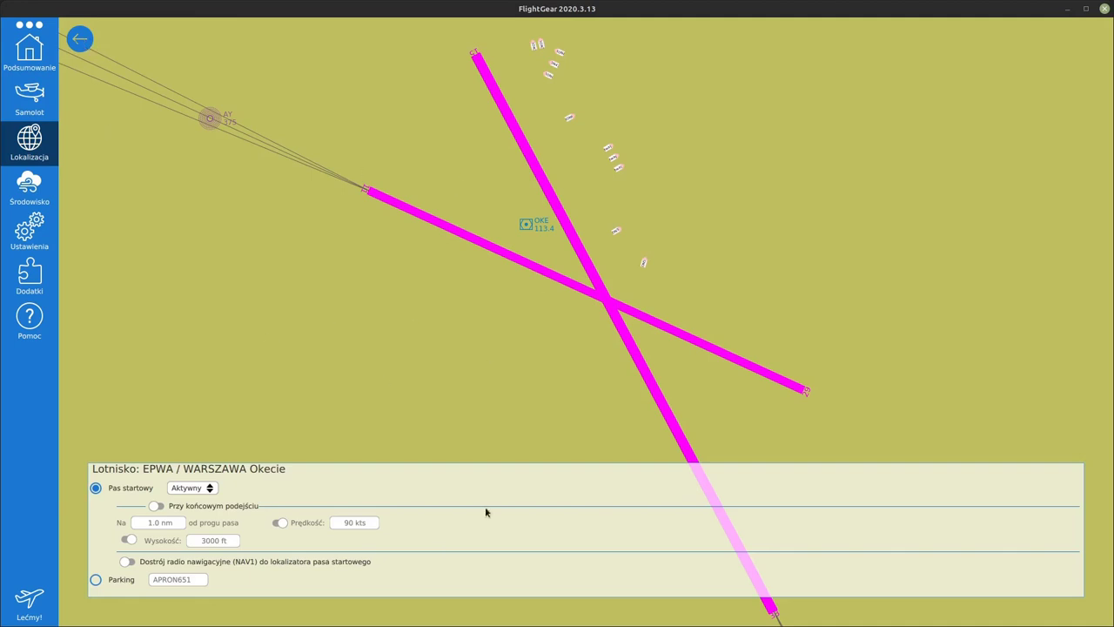
pyautogui.click(371, 193)
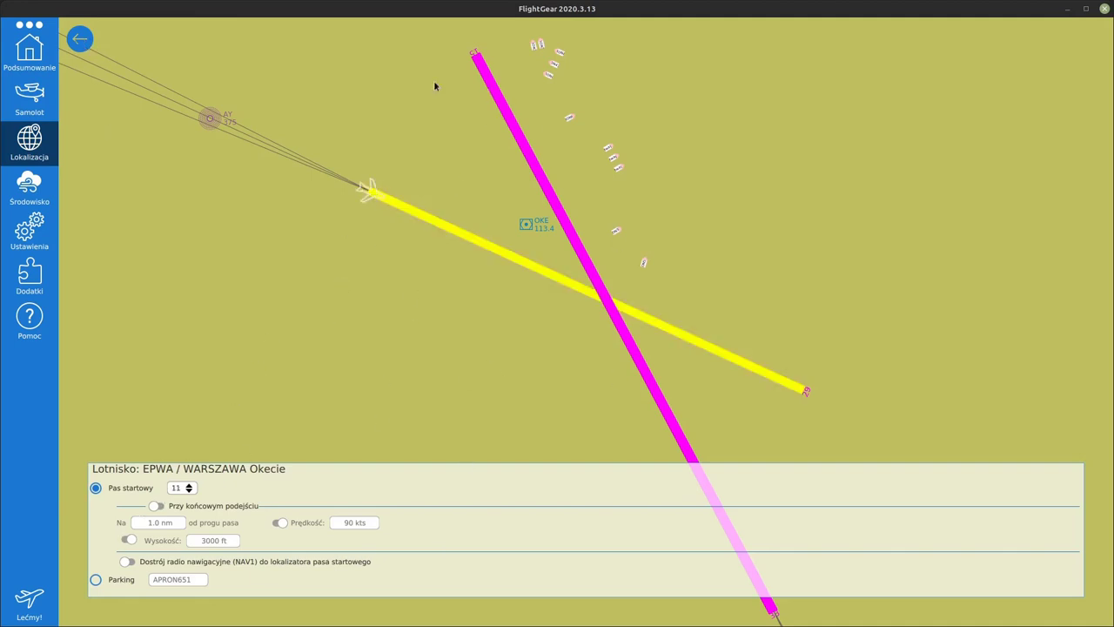
pyautogui.click(79, 38)
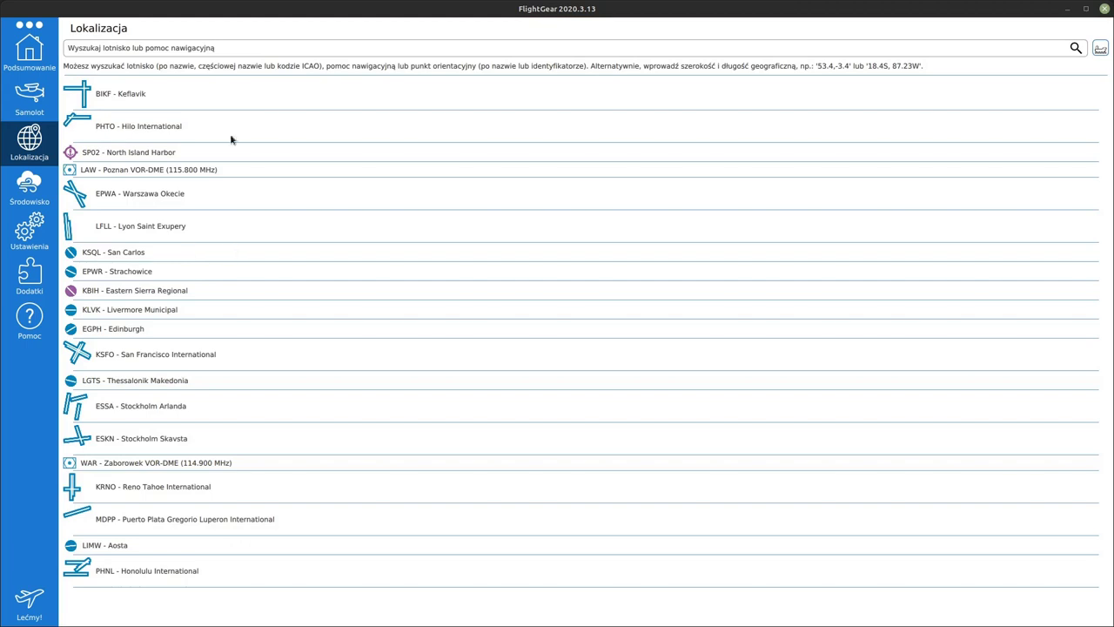
# Step: Search the launcher's locations for [s] and browse the list of seaplane bases
pyautogui.click(241, 47)
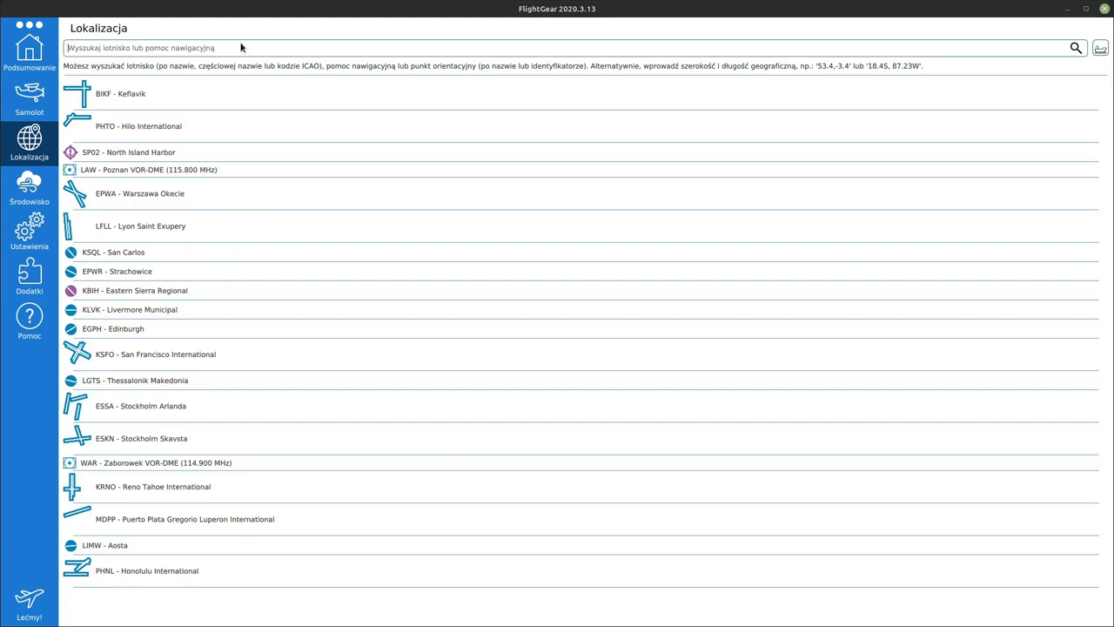
pyautogui.write('l')
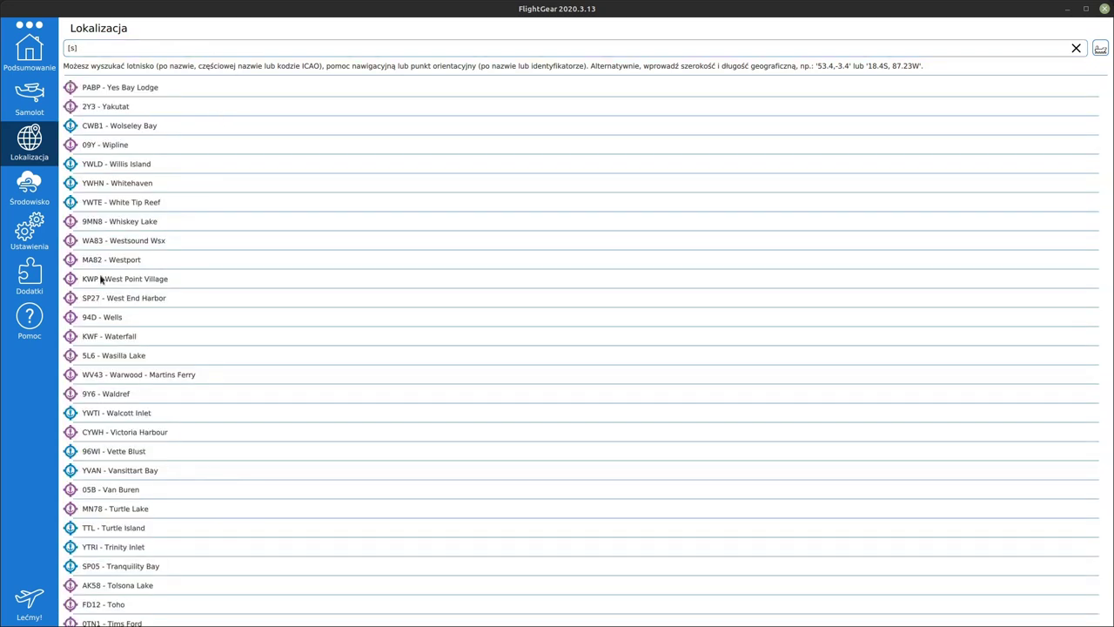
pyautogui.scroll(-9, 117, 266)
pyautogui.scroll(-15, 122, 275)
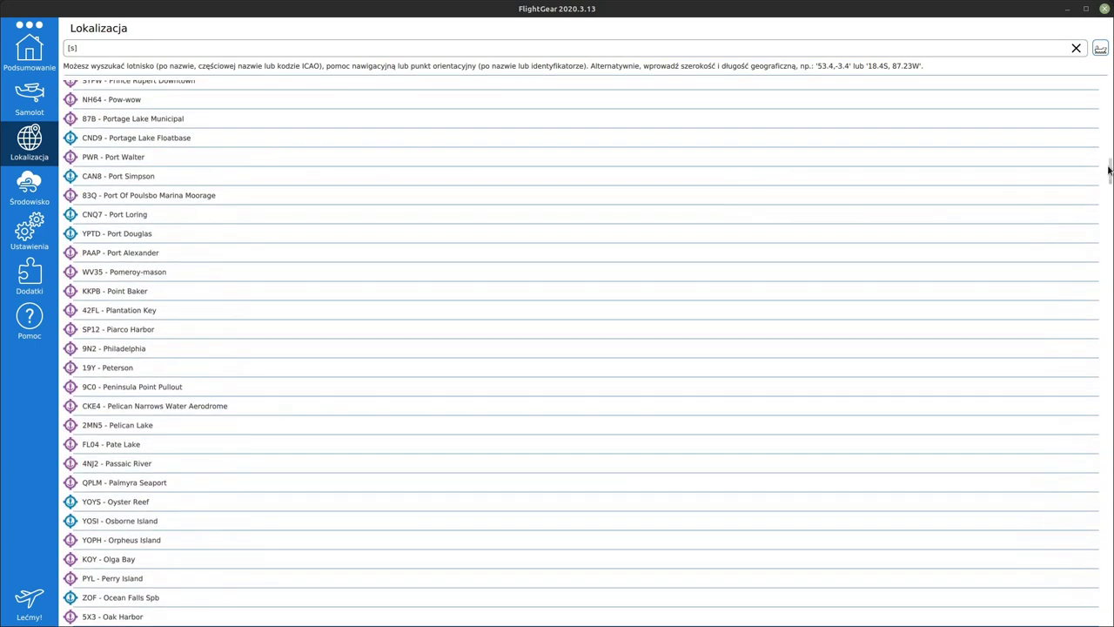
# Step: Open seaplane base WI35 Ceder Lake from the list, examine its surroundings on the map, and return to the list
pyautogui.moveTo(1110, 170); pyautogui.dragTo(1094, 318)
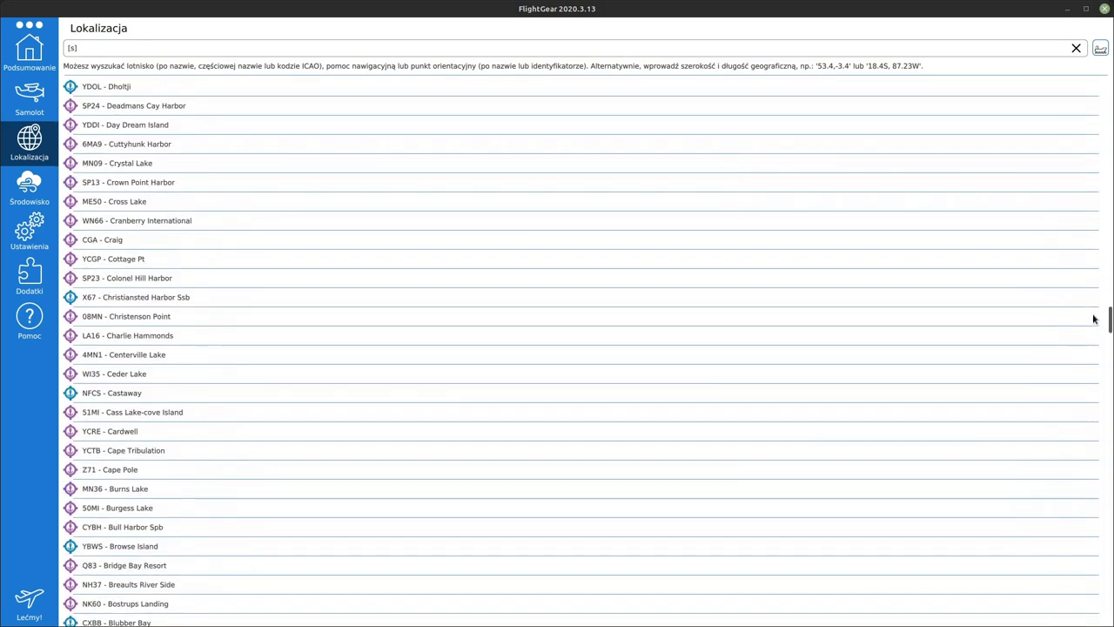
pyautogui.click(120, 379)
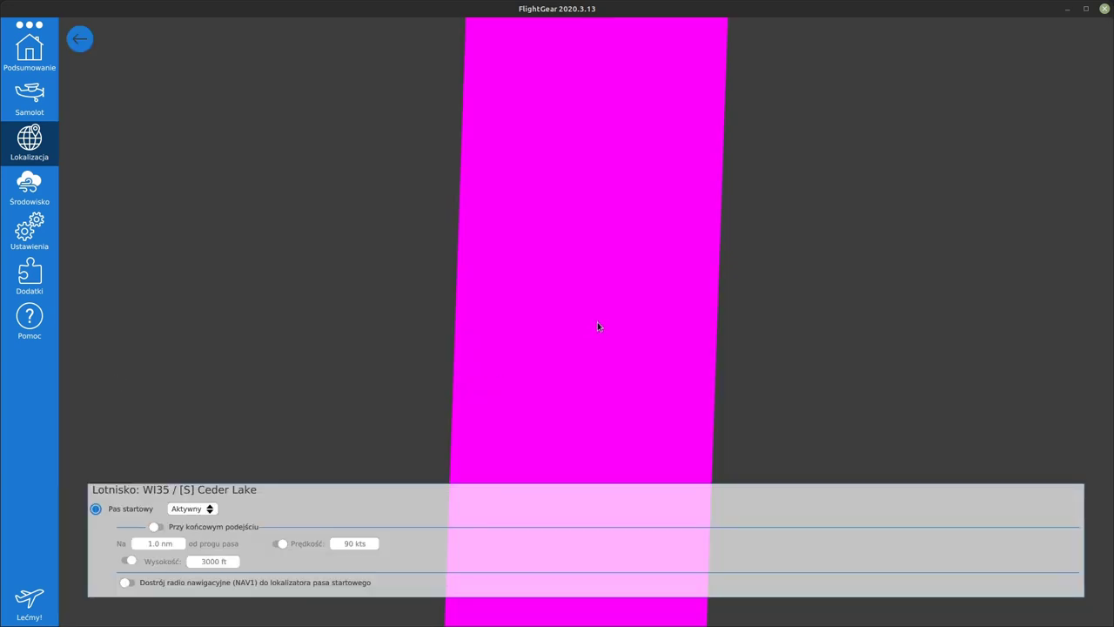
pyautogui.scroll(-10, 599, 335)
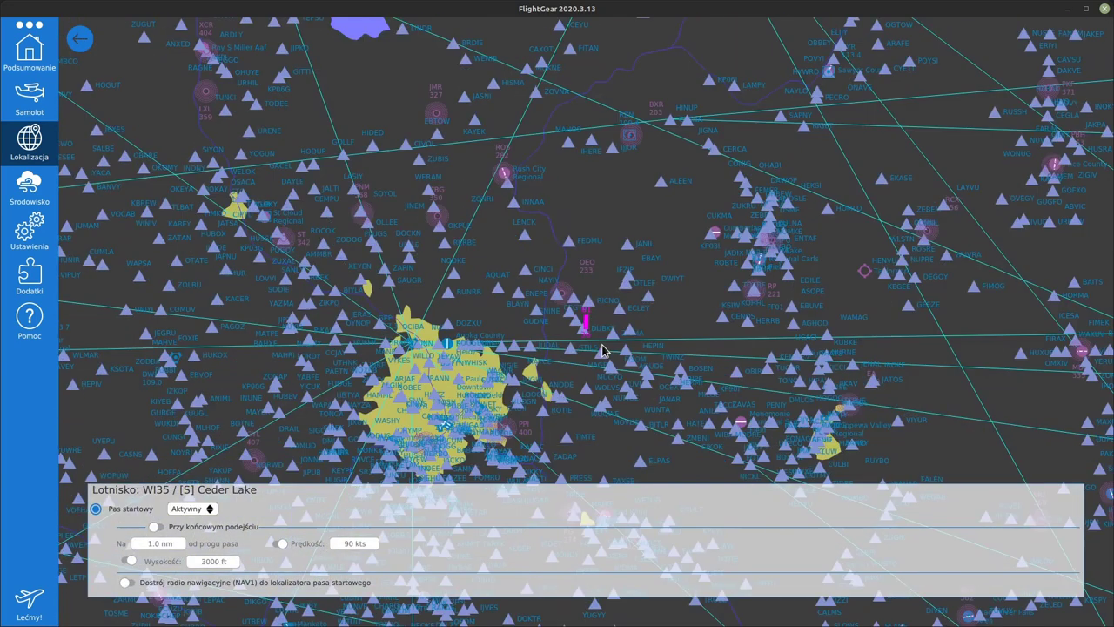
pyautogui.scroll(-1, 601, 347)
pyautogui.scroll(4, 566, 335)
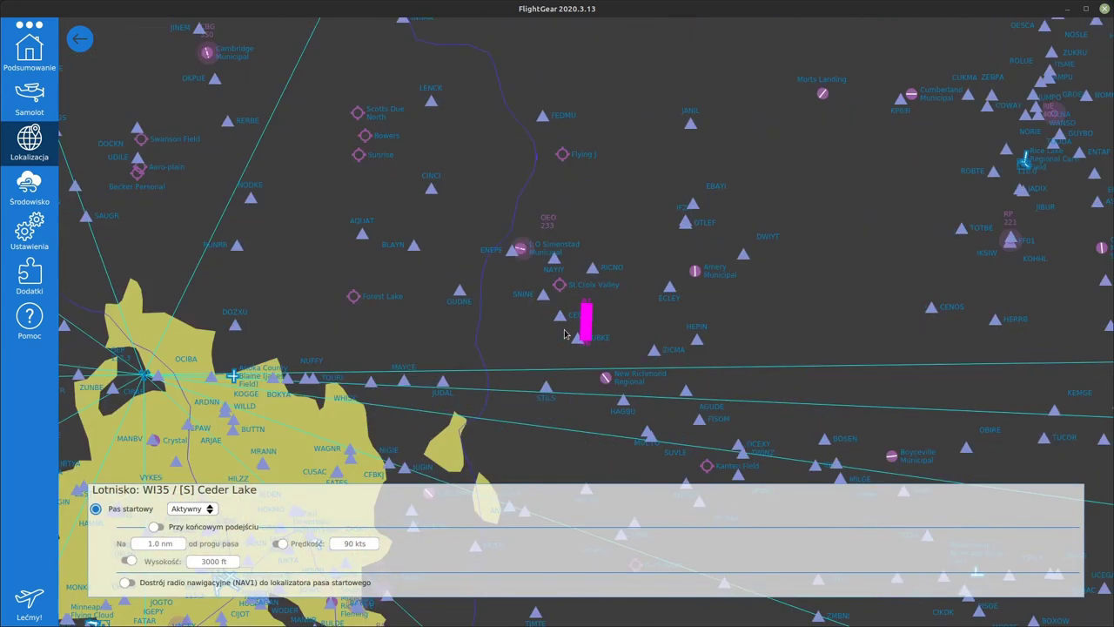
pyautogui.scroll(2, 564, 334)
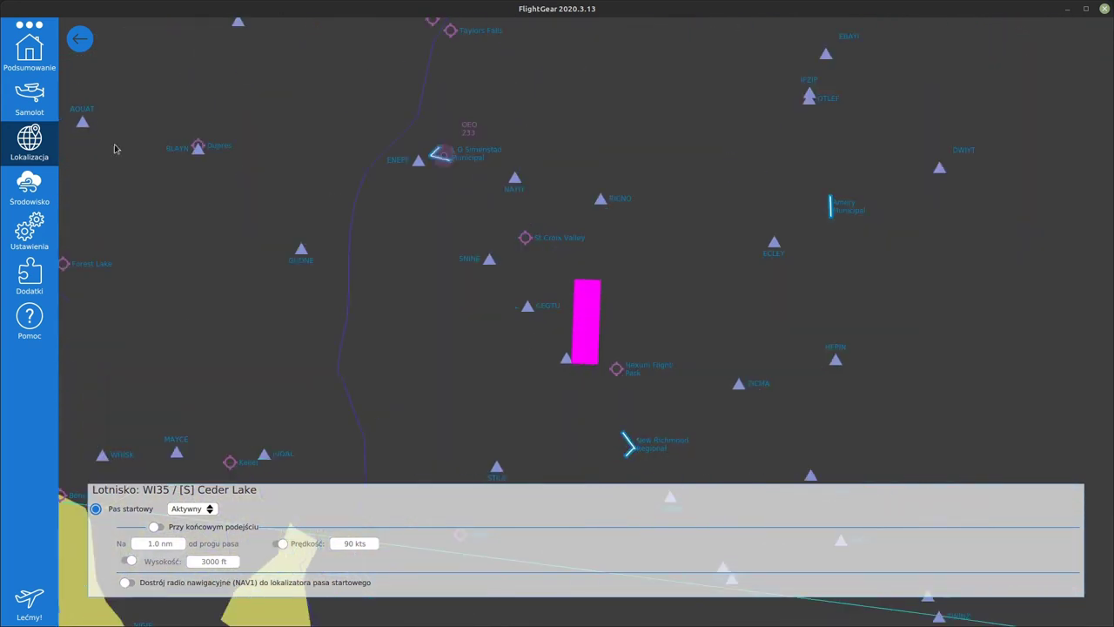
pyautogui.click(79, 40)
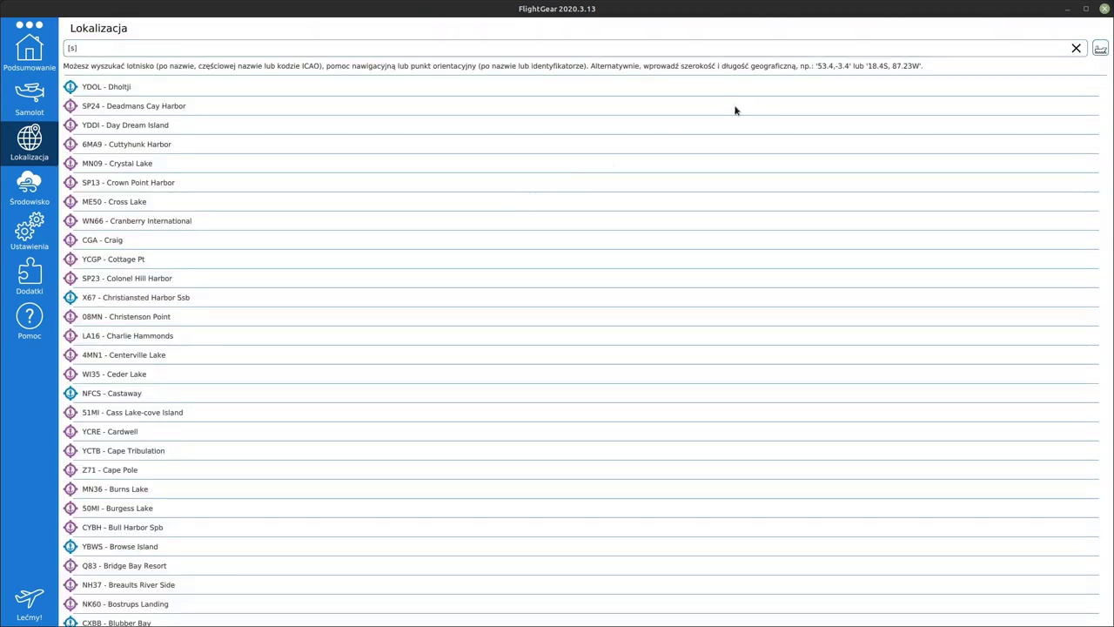
# Step: Search the launcher's locations for [h], view heliport 2PA9 on the map, and return to the list
pyautogui.click(105, 54)
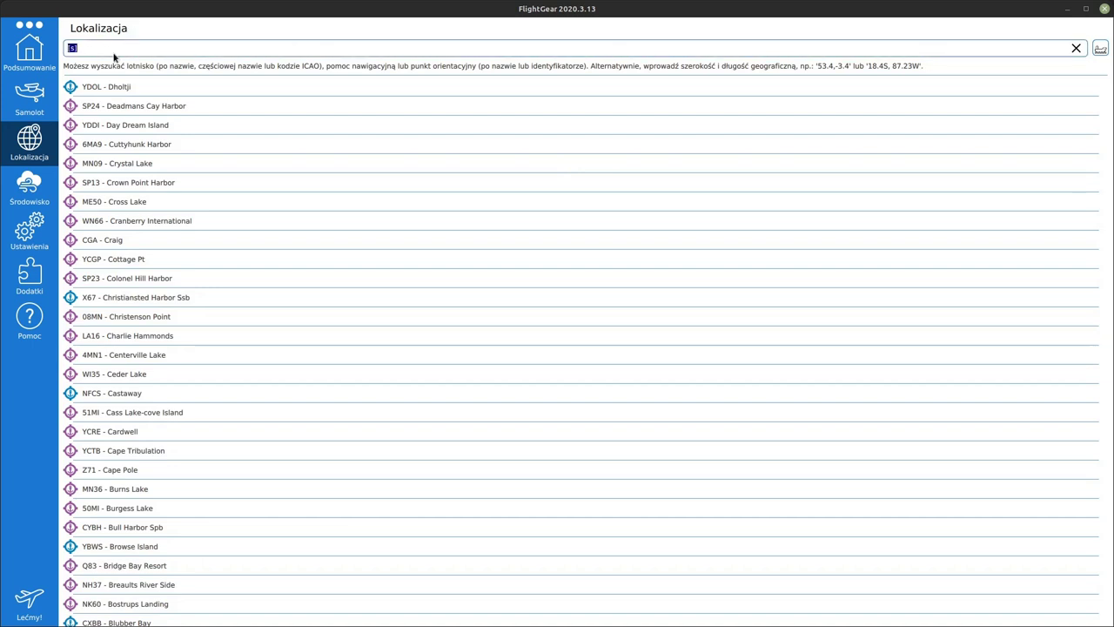
pyautogui.click(113, 55)
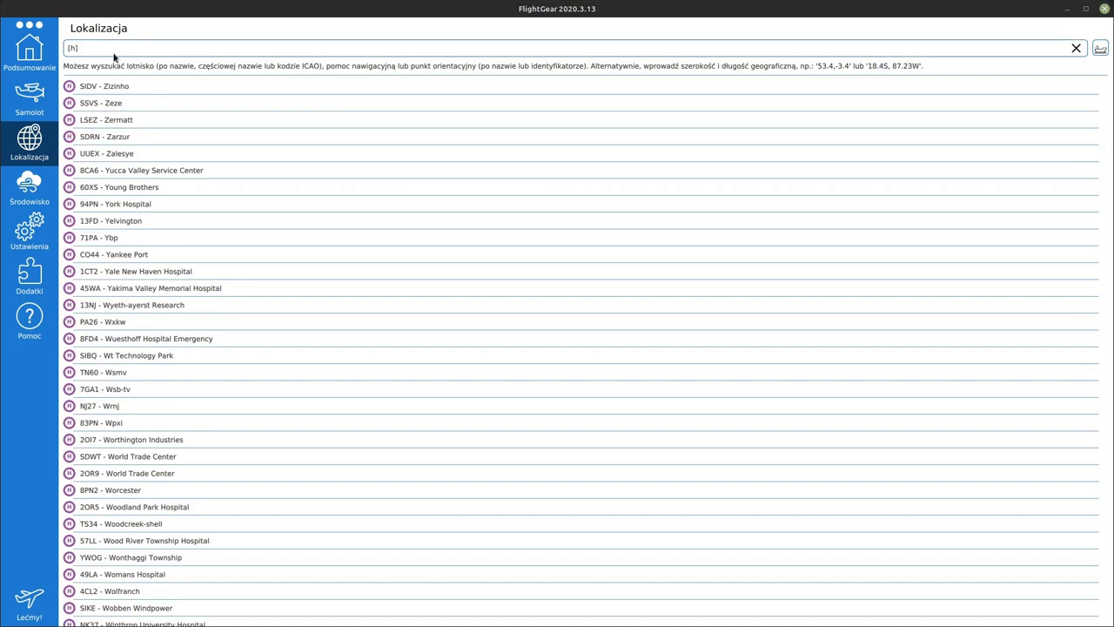
pyautogui.scroll(-9, 132, 165)
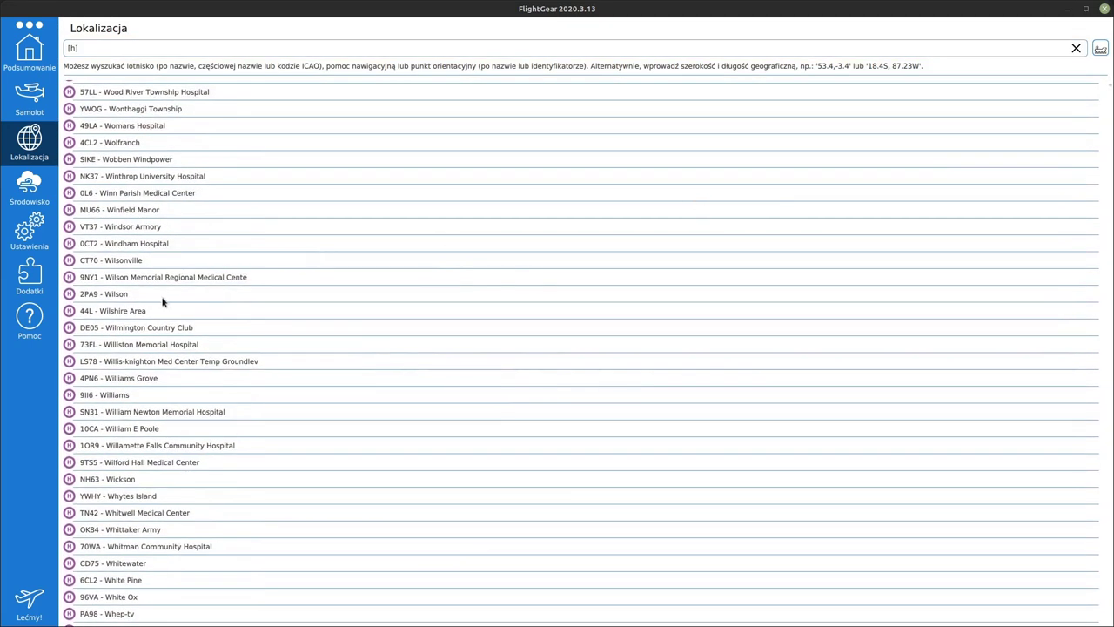
pyautogui.click(124, 294)
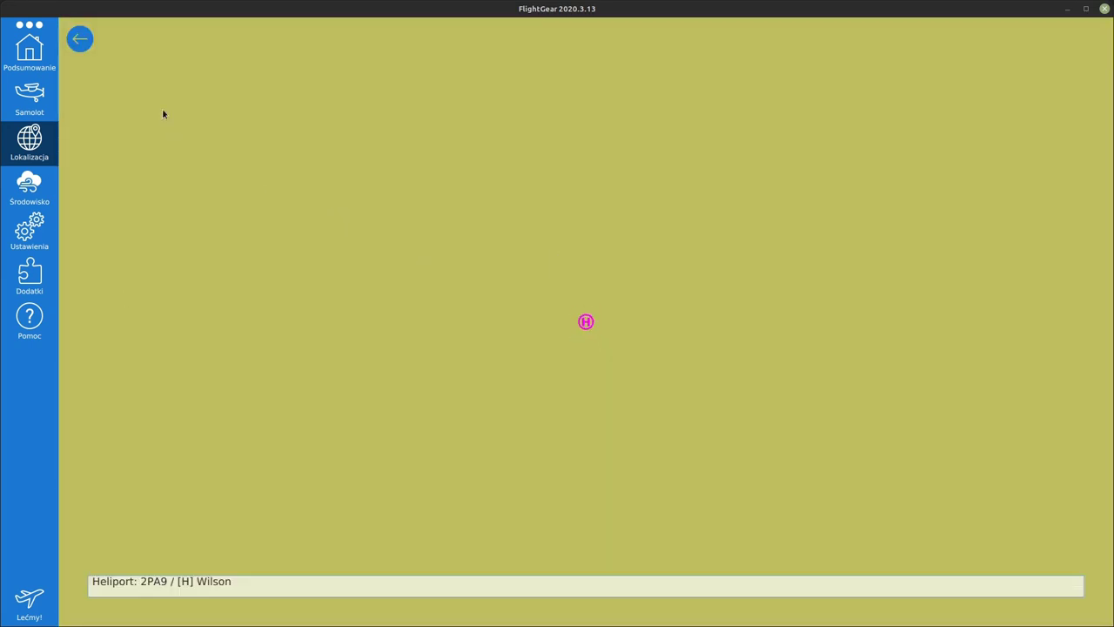
pyautogui.click(80, 41)
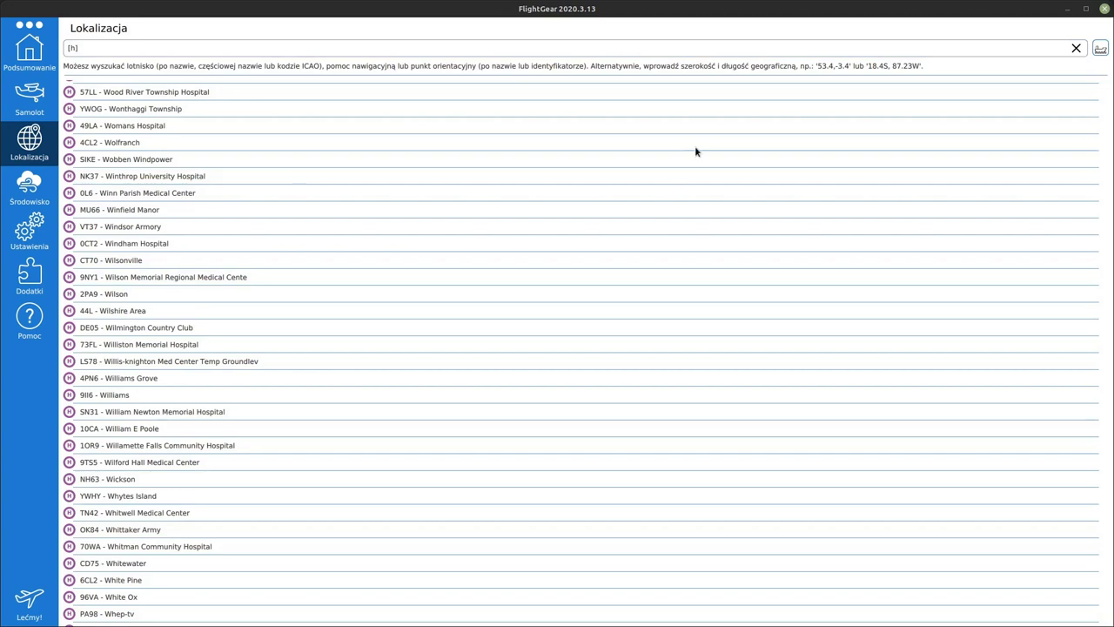
# Step: Switch back to FFGo and set the Pearl Harbor seaport (QPHB) from the airport finder results as the starting airport
pyautogui.click(1066, 10)
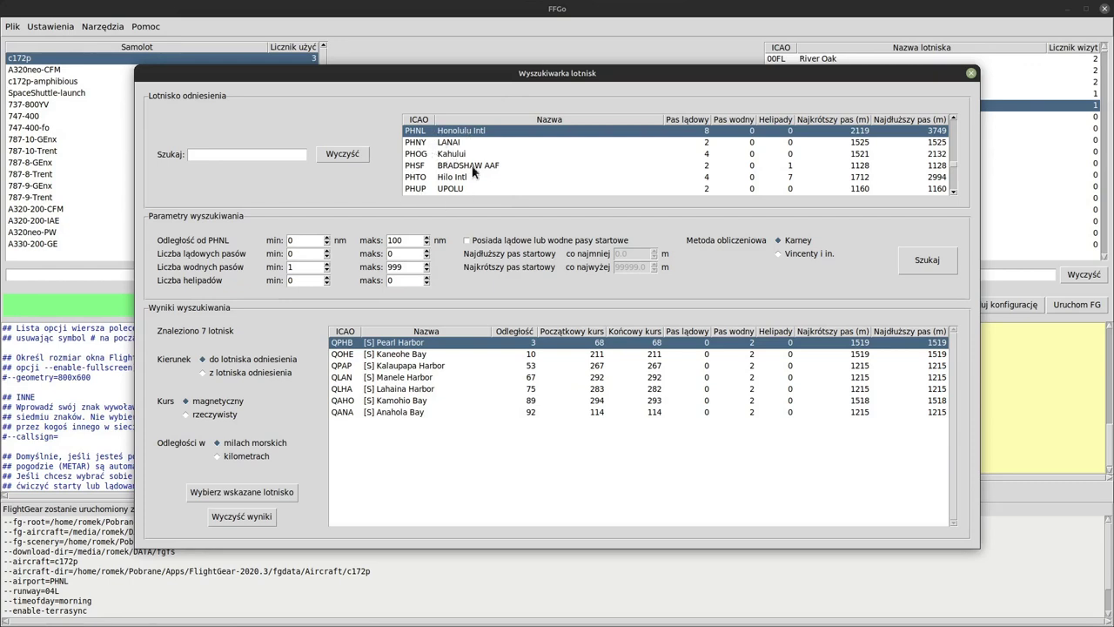
pyautogui.click(354, 410)
pyautogui.click(351, 402)
pyautogui.click(338, 345)
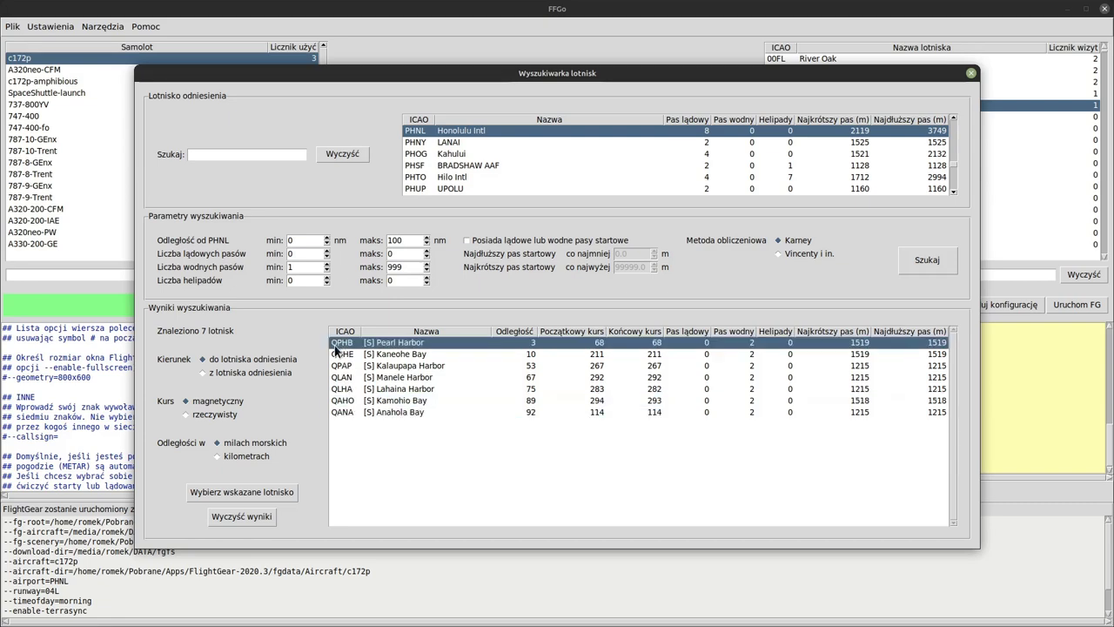
pyautogui.click(259, 492)
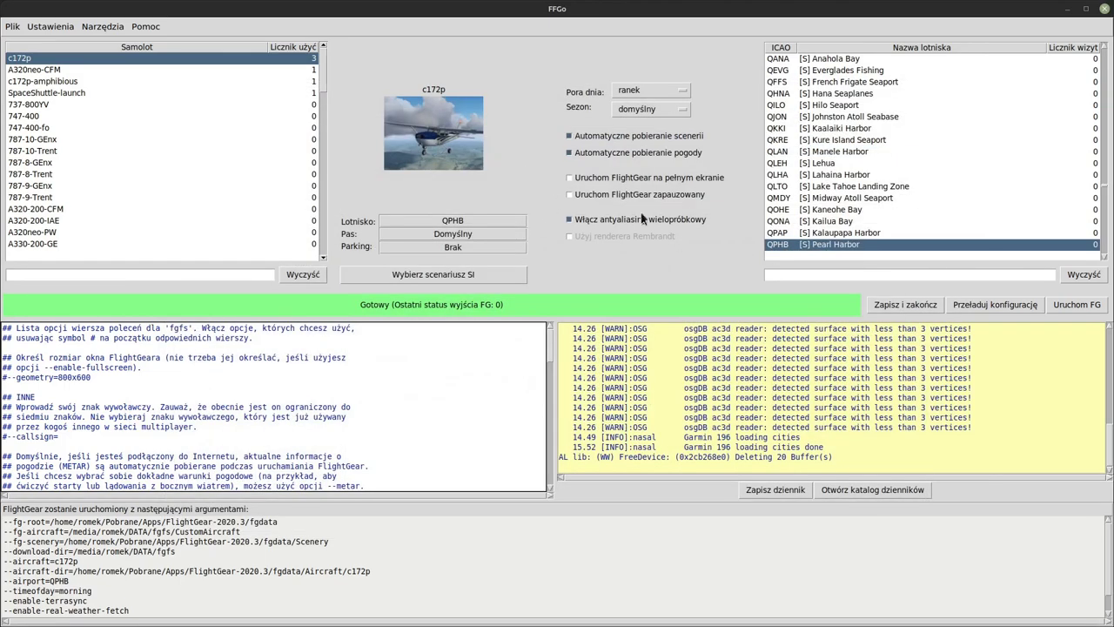
# Step: Reopen the airport finder and search with runways required, shortest runway at most 500 m, and up to 999 land runways and helipads
pyautogui.click(108, 27)
pyautogui.click(110, 43)
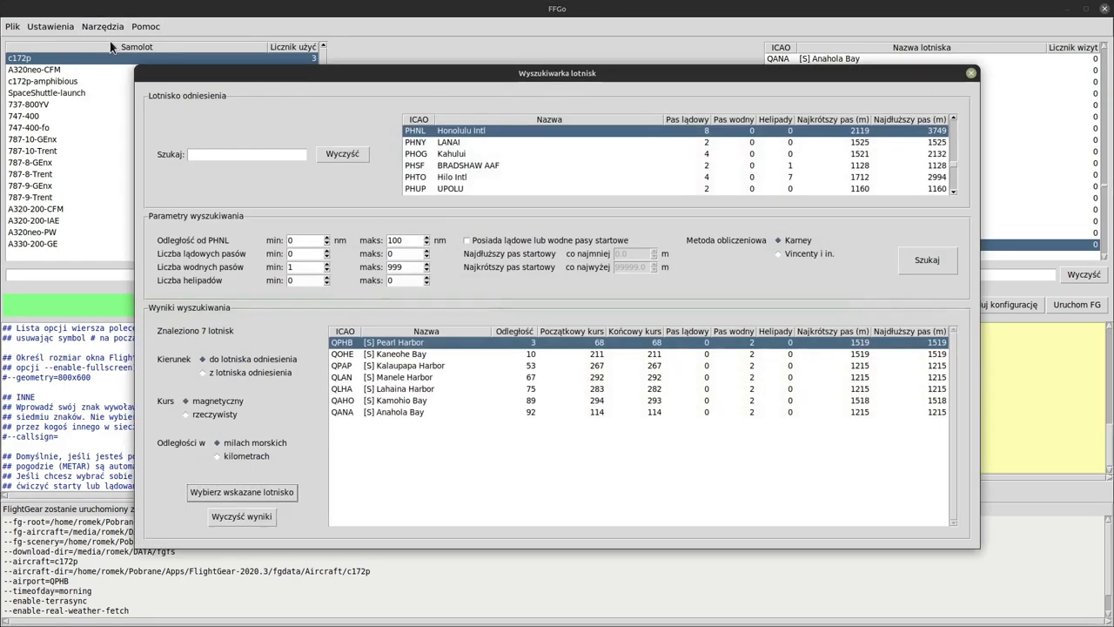
pyautogui.click(468, 241)
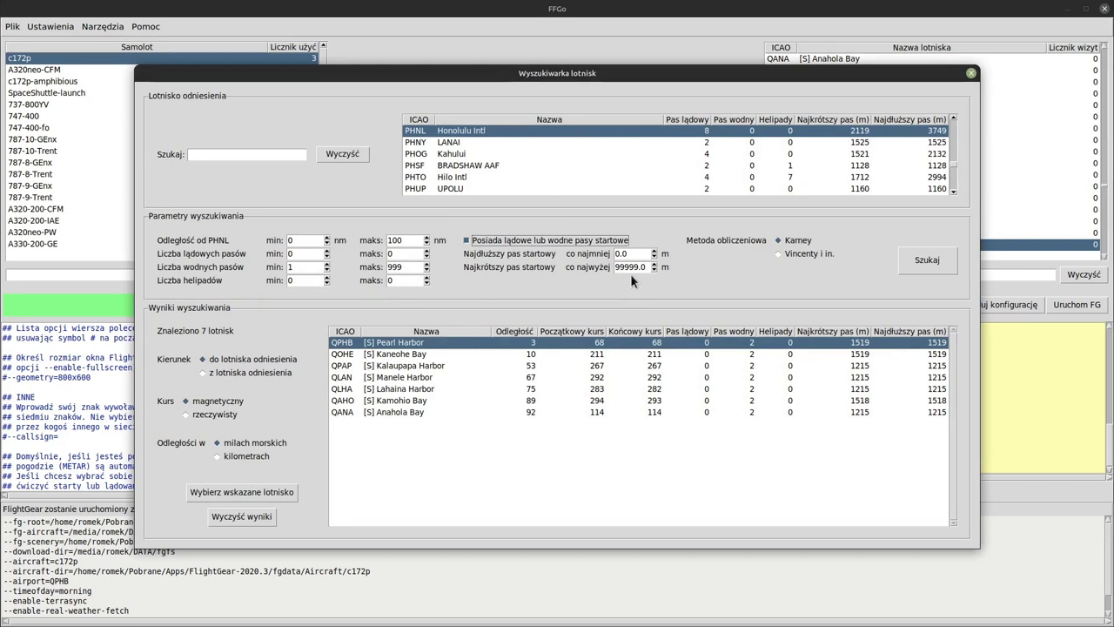
pyautogui.moveTo(643, 266); pyautogui.dragTo(593, 263)
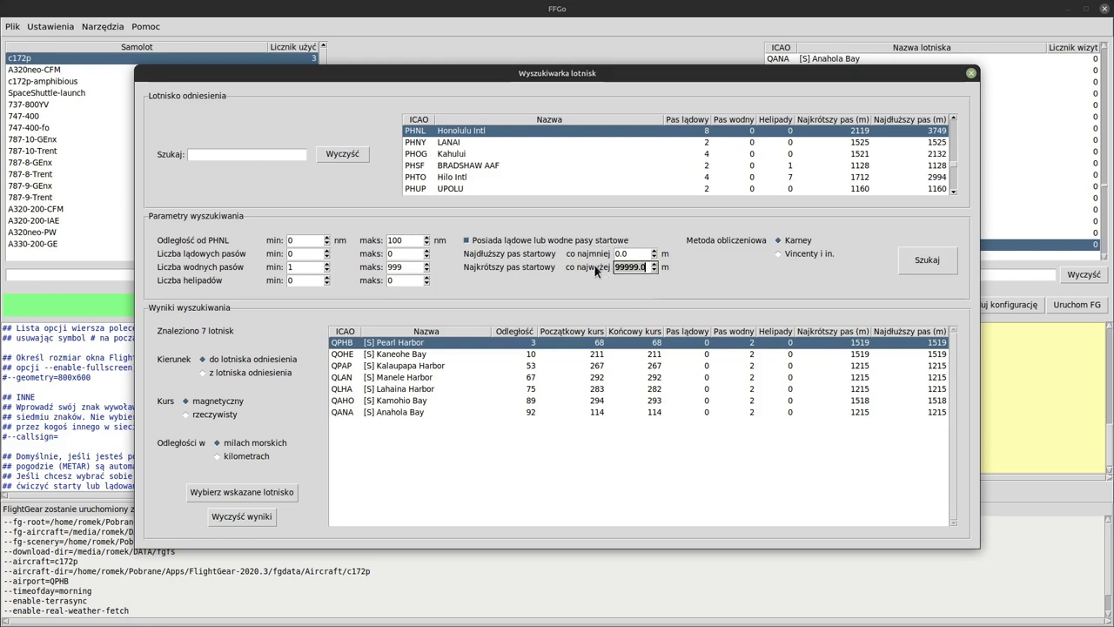
pyautogui.write('500')
pyautogui.click(392, 253)
pyautogui.moveTo(394, 253); pyautogui.dragTo(361, 279)
pyautogui.write('999999')
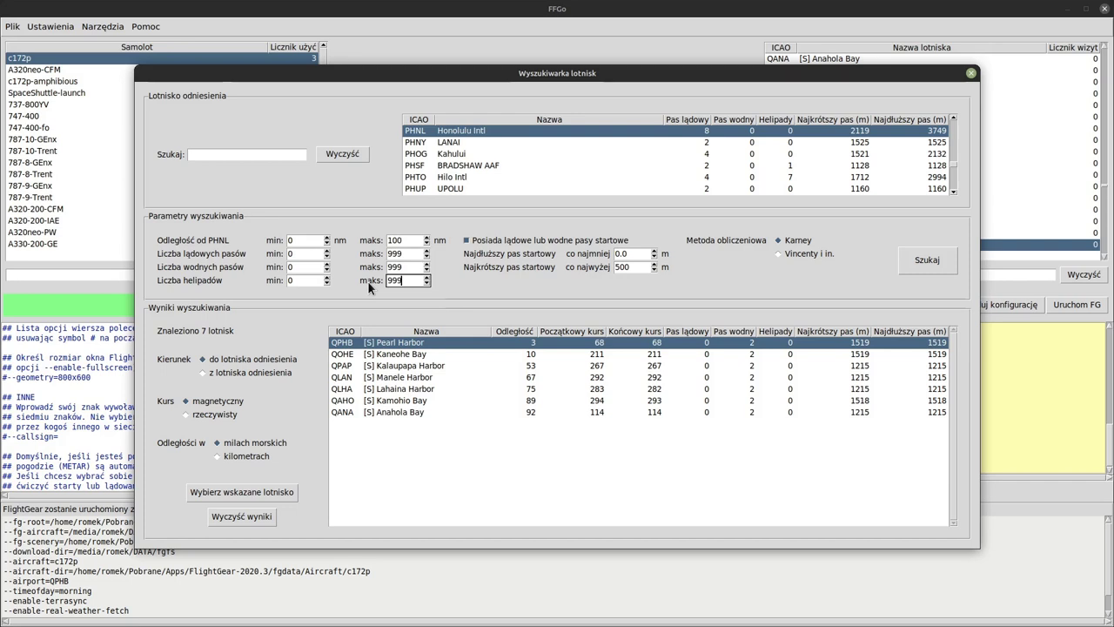
pyautogui.click(909, 262)
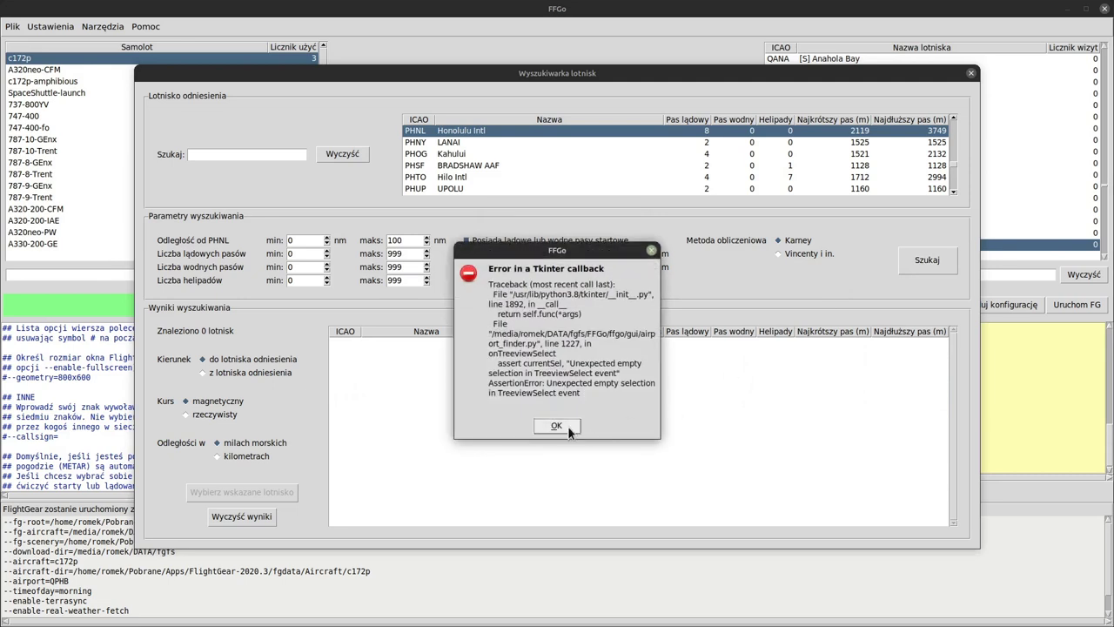
pyautogui.click(556, 425)
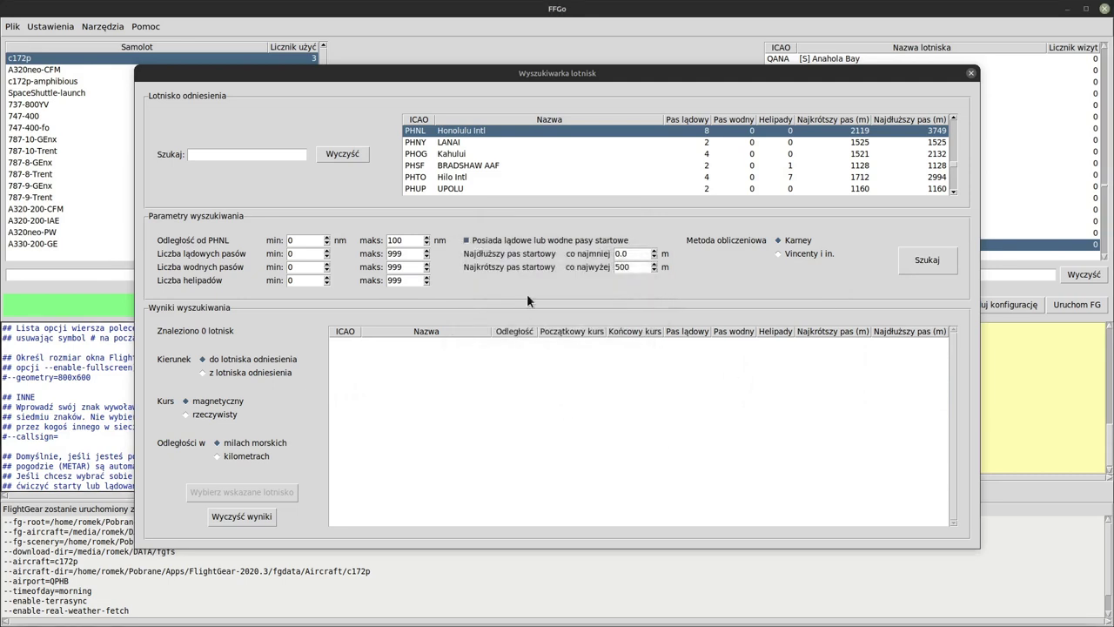
# Step: Search again with the shortest runway at most 1000 m and compare the runway lengths of Bellows AFB and Hanamaulu Airstrip
pyautogui.doubleClick(635, 267)
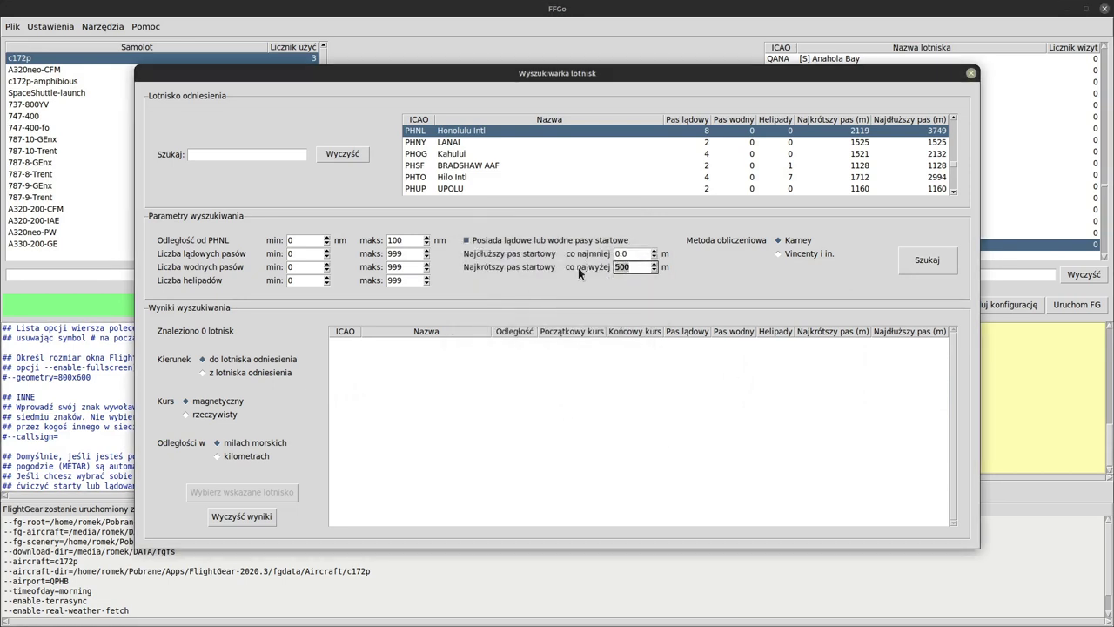
pyautogui.write('1000')
pyautogui.click(931, 264)
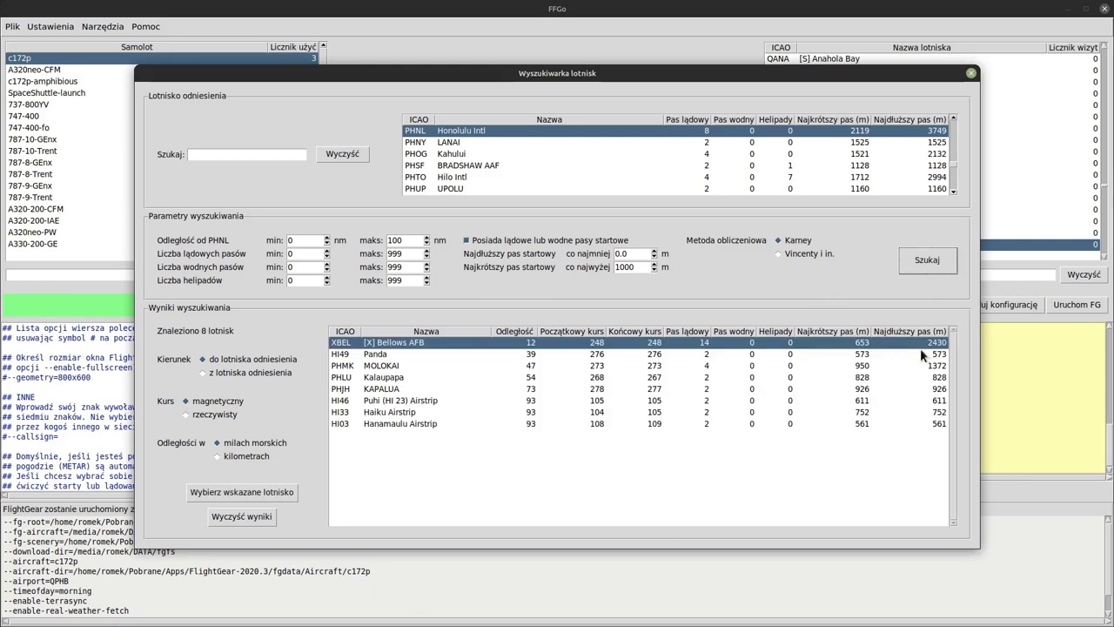
pyautogui.click(923, 423)
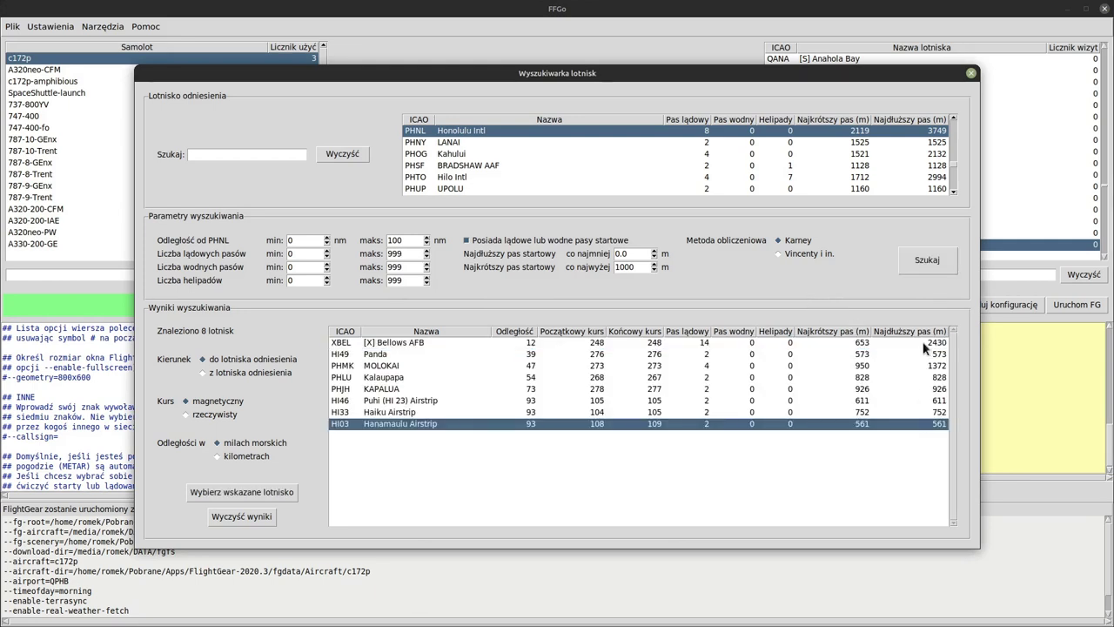
pyautogui.click(923, 344)
pyautogui.click(912, 425)
pyautogui.click(907, 344)
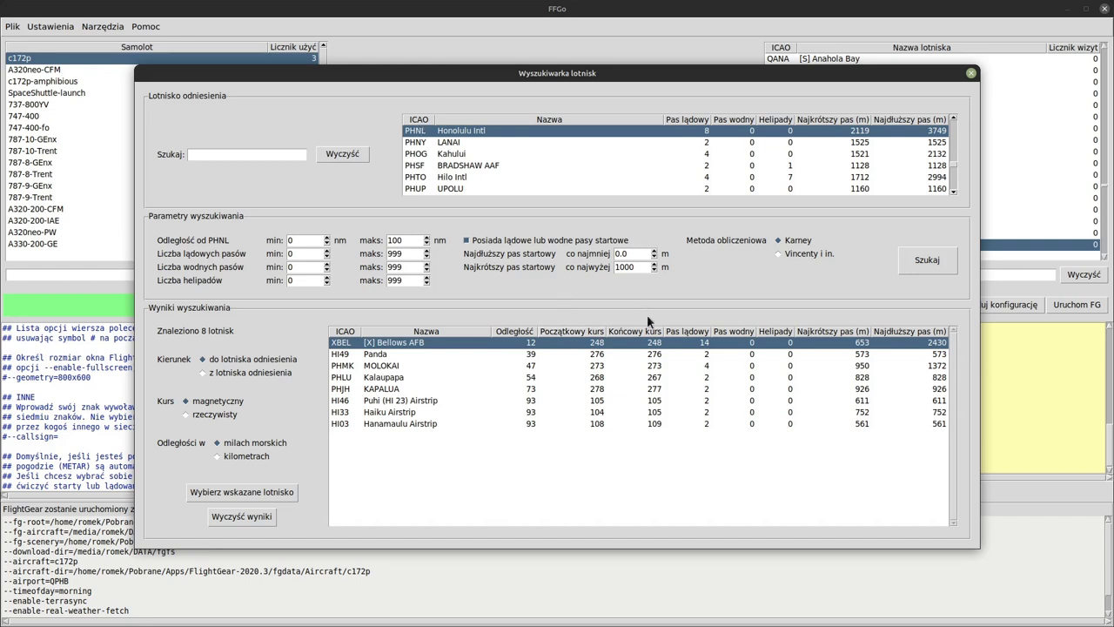
# Step: Compare the results by direction, magnetic or true heading, and nautical miles or kilometres, restore the original options, and close the finder
pyautogui.click(258, 374)
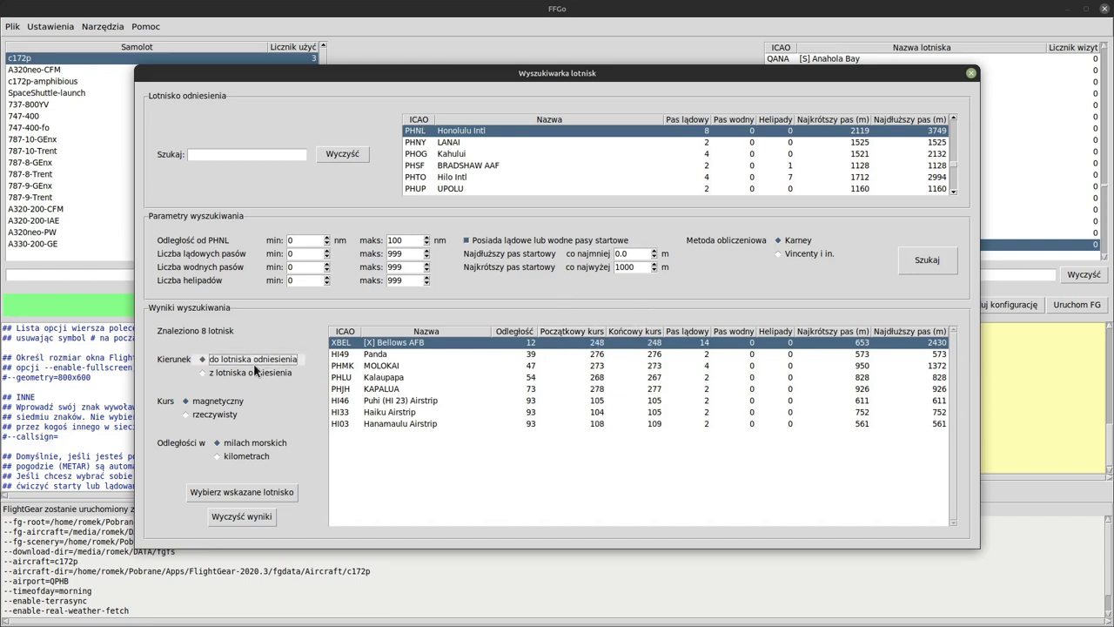
pyautogui.click(253, 363)
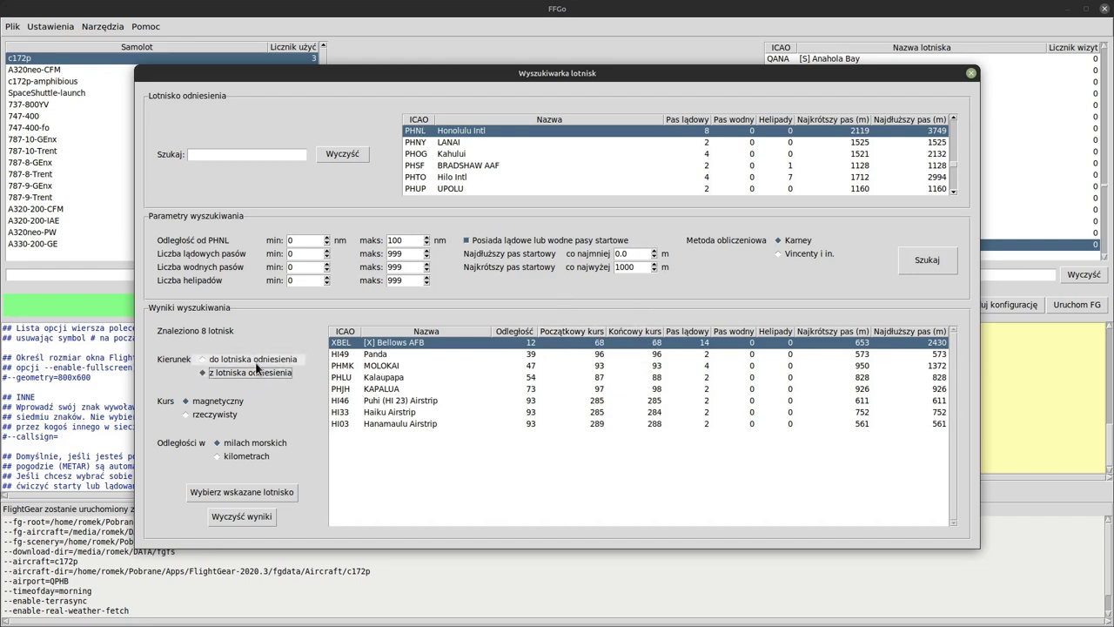
pyautogui.click(208, 416)
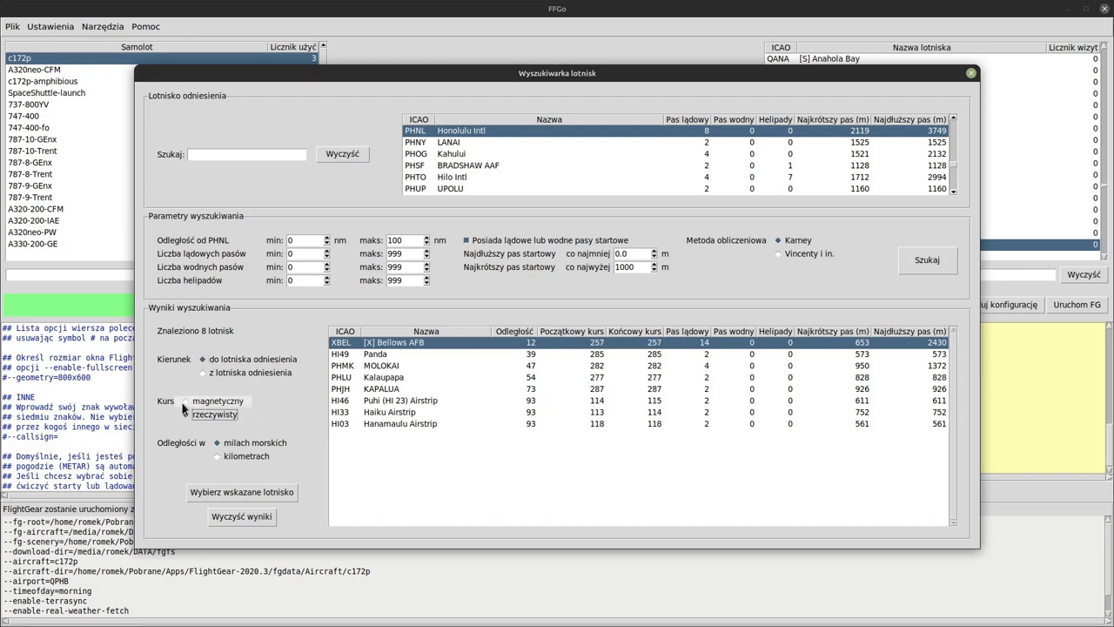
pyautogui.click(184, 401)
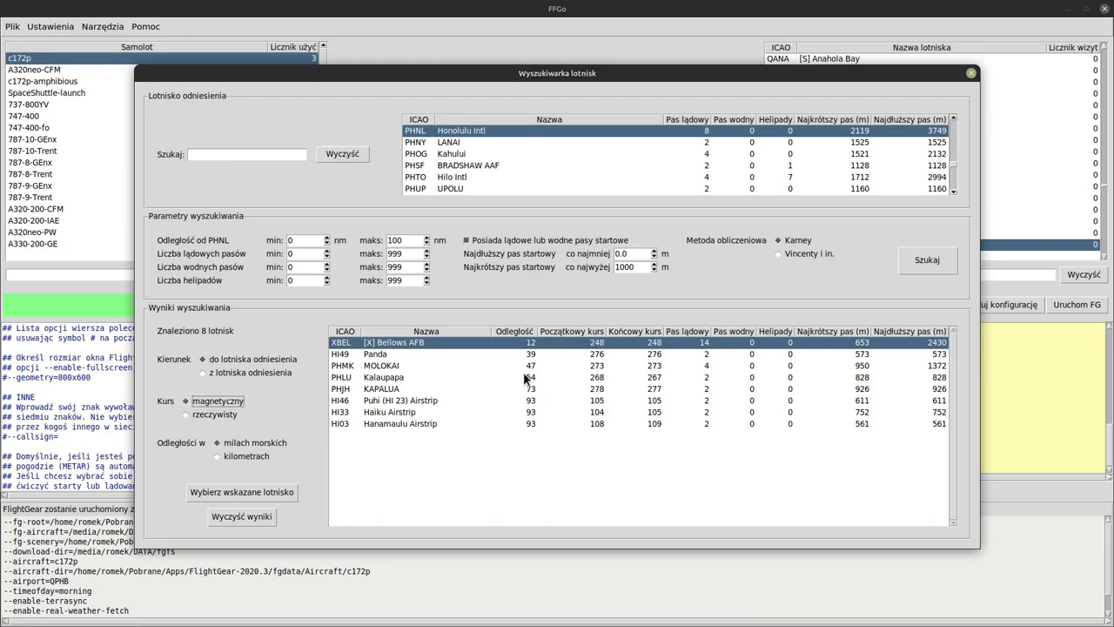
pyautogui.click(243, 456)
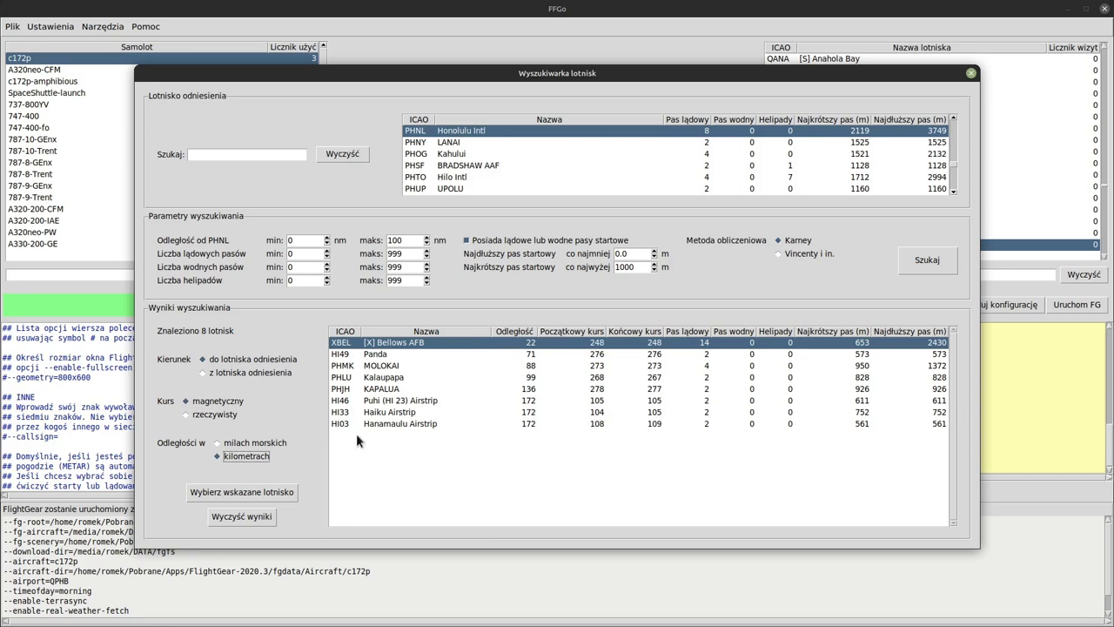
pyautogui.click(228, 442)
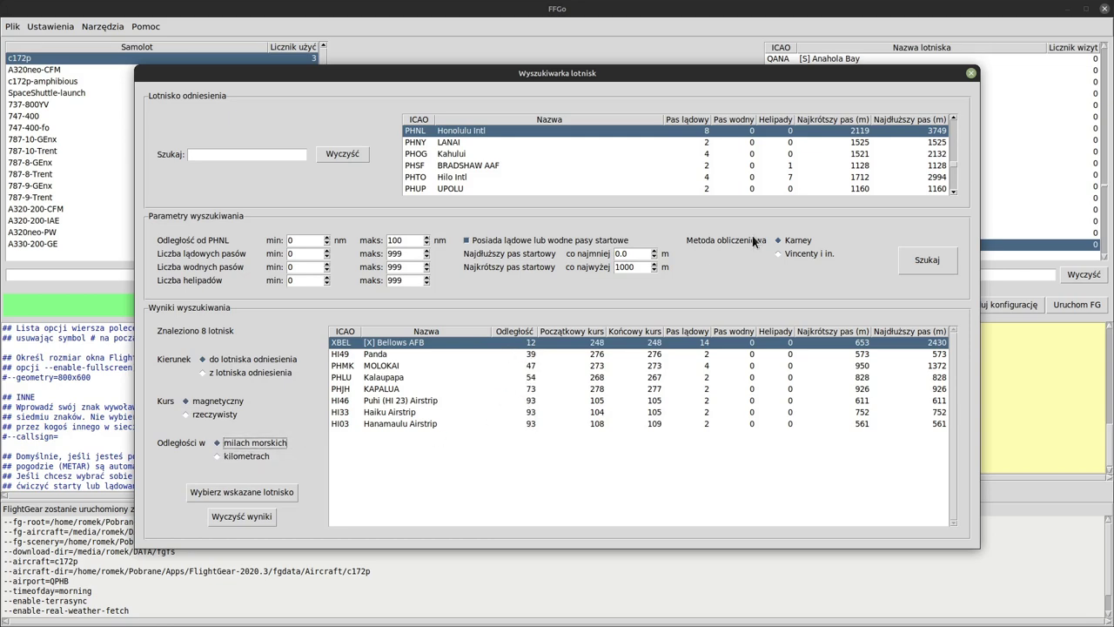
pyautogui.click(971, 74)
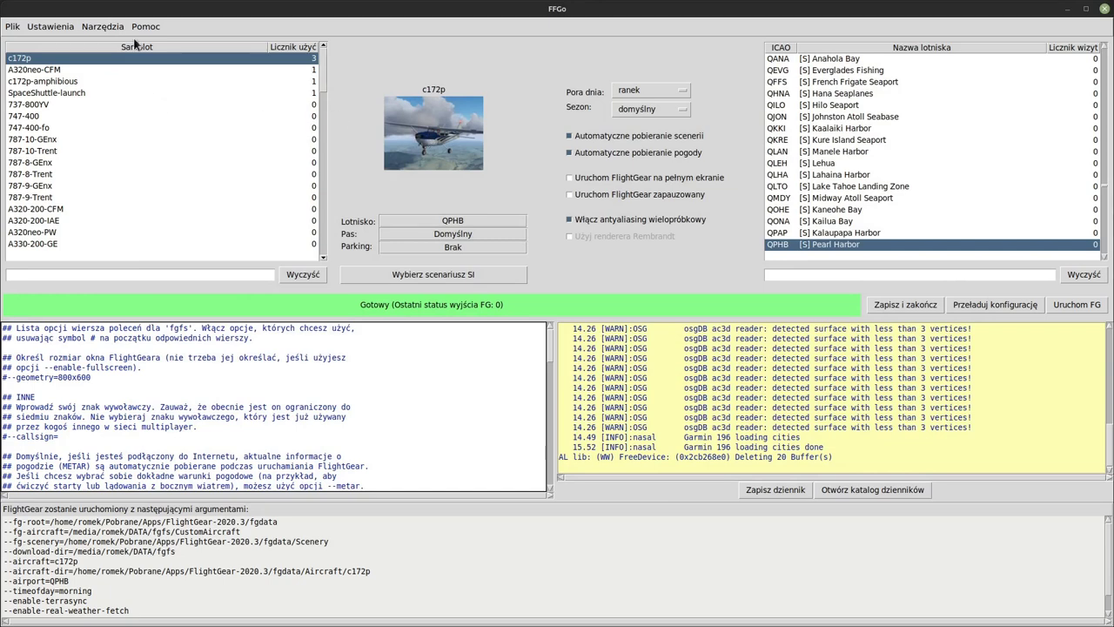
# Step: Open the GPS tools, choose Puuwai (QPUU) as airport B, and compare its distance from Pearl Harbor in kilometres and nautical miles
pyautogui.click(102, 26)
pyautogui.click(105, 56)
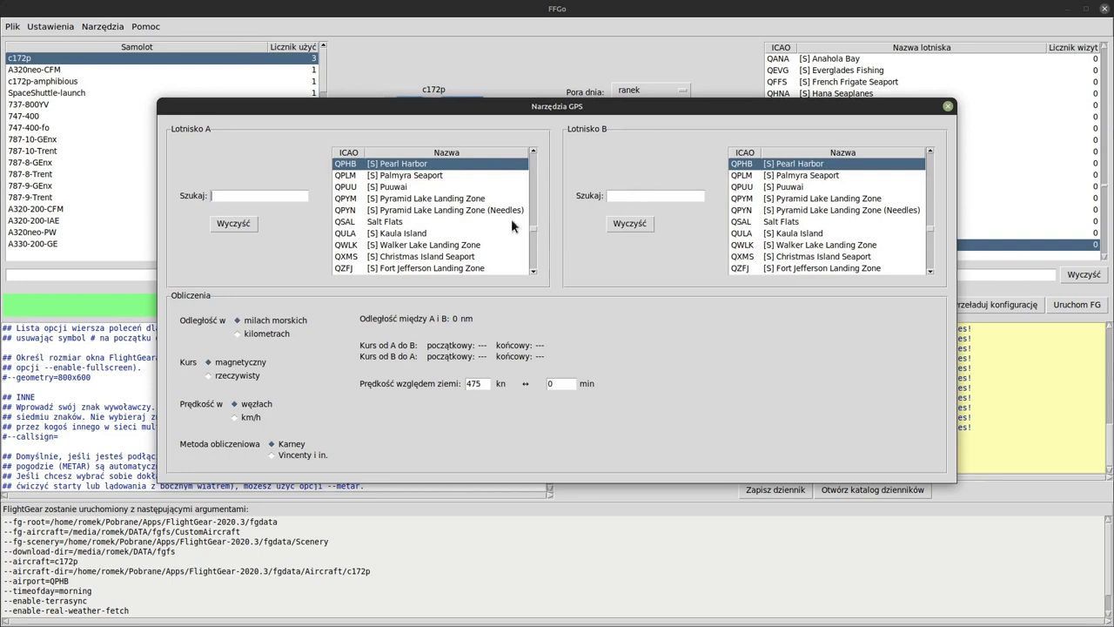
pyautogui.click(787, 187)
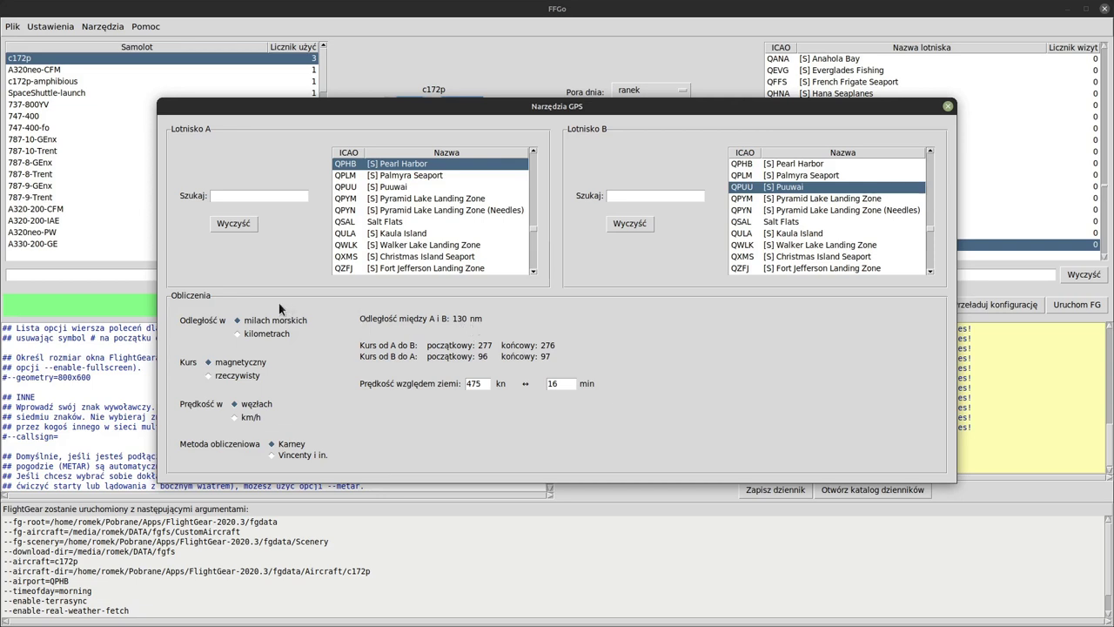
pyautogui.click(259, 332)
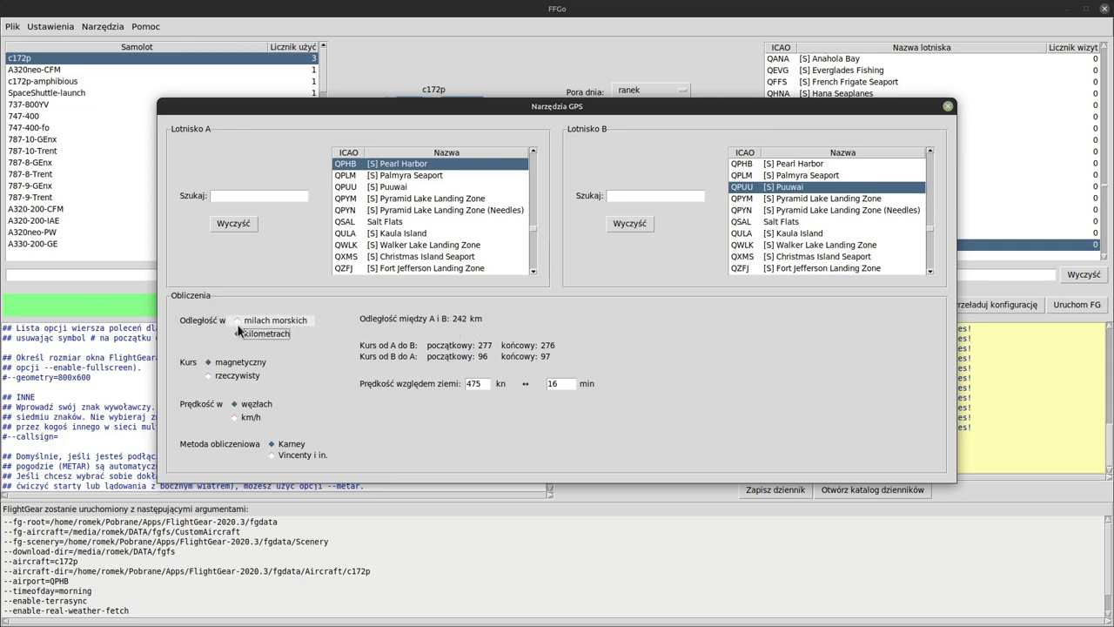
pyautogui.click(238, 322)
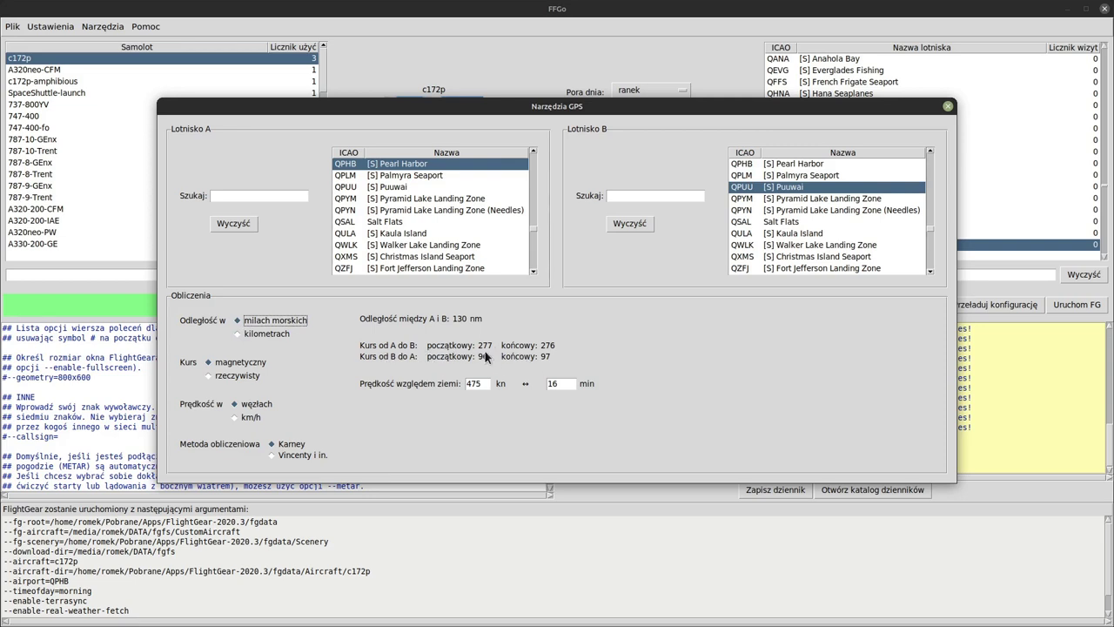
# Step: Compare the true and magnetic headings between Pearl Harbor and Puuwai, leaving the heading type on magnetic
pyautogui.click(231, 375)
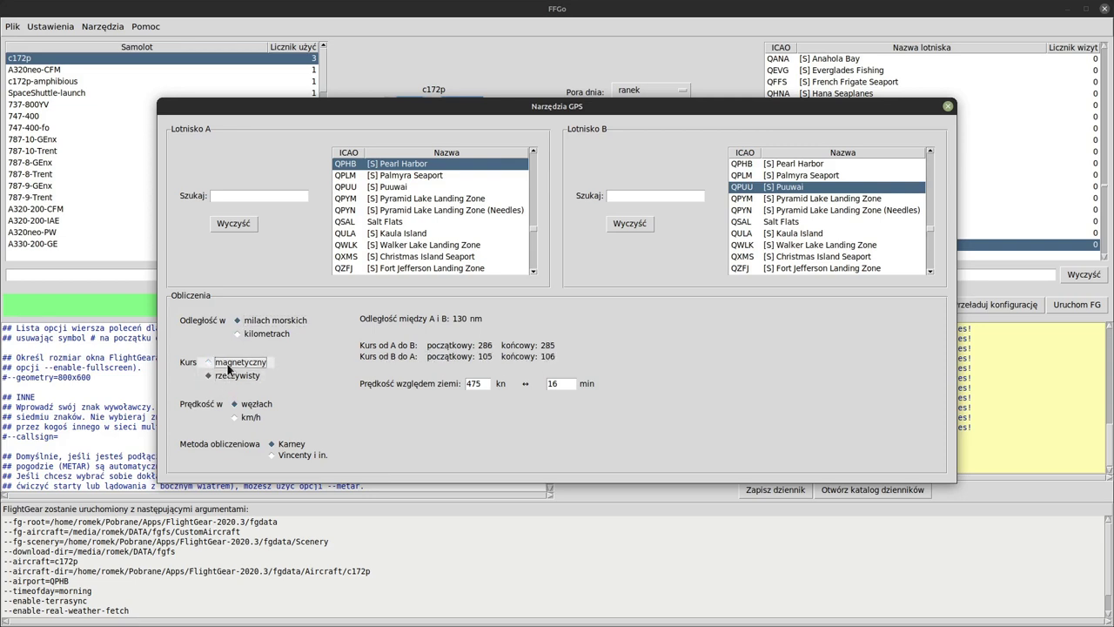
pyautogui.click(227, 363)
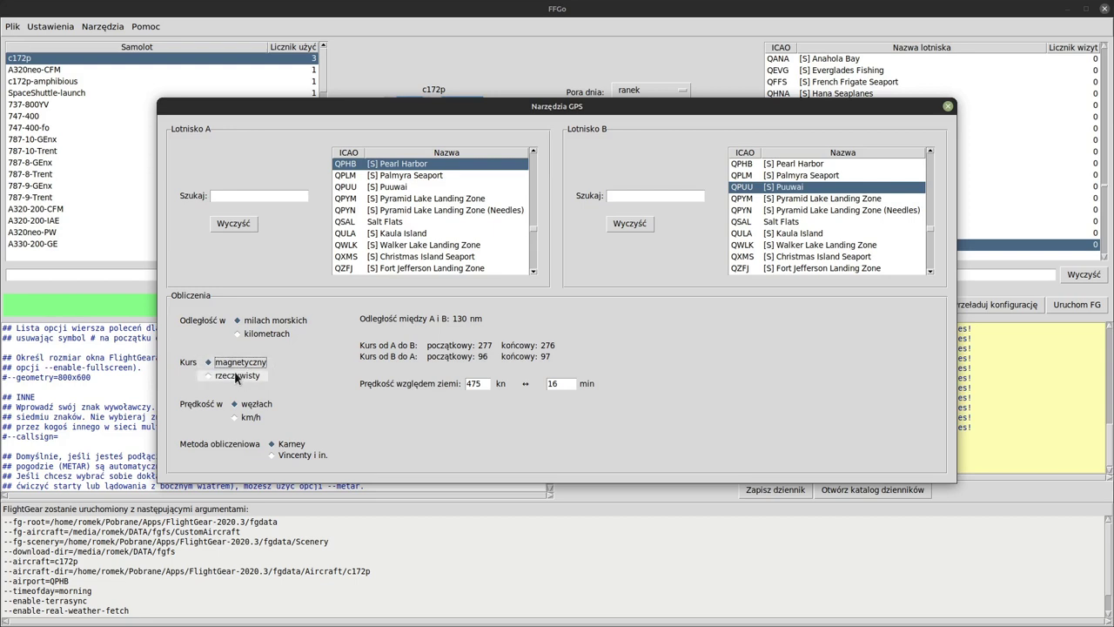
pyautogui.click(241, 376)
pyautogui.click(240, 362)
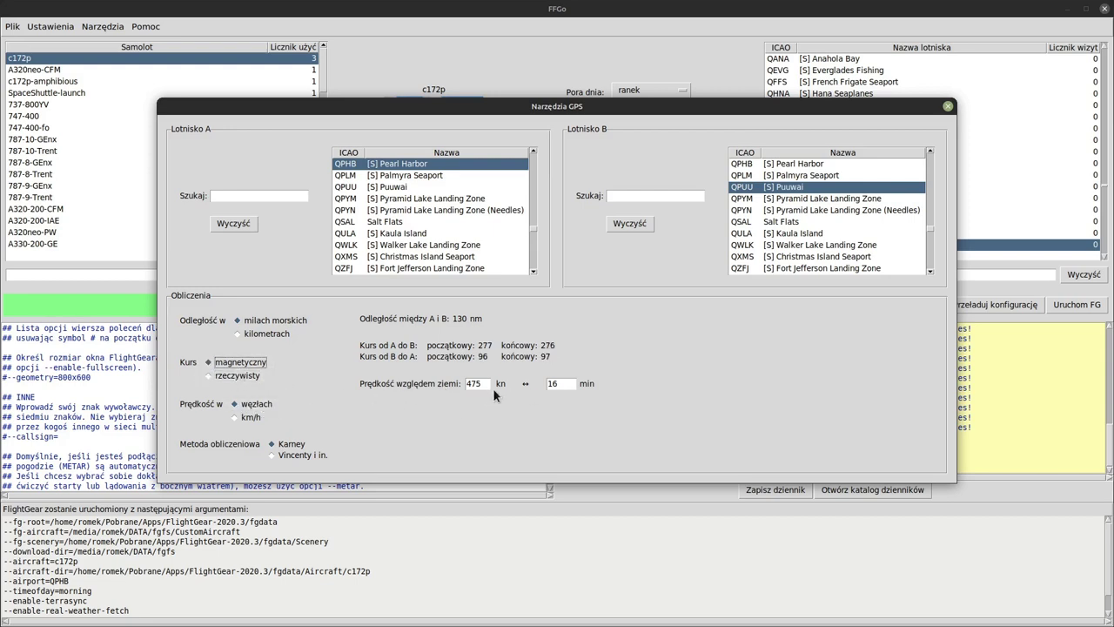
# Step: Set the ground speed to 200 knots and choose a more distant airport B to compare the flight time
pyautogui.moveTo(484, 383); pyautogui.dragTo(437, 386)
pyautogui.write('200')
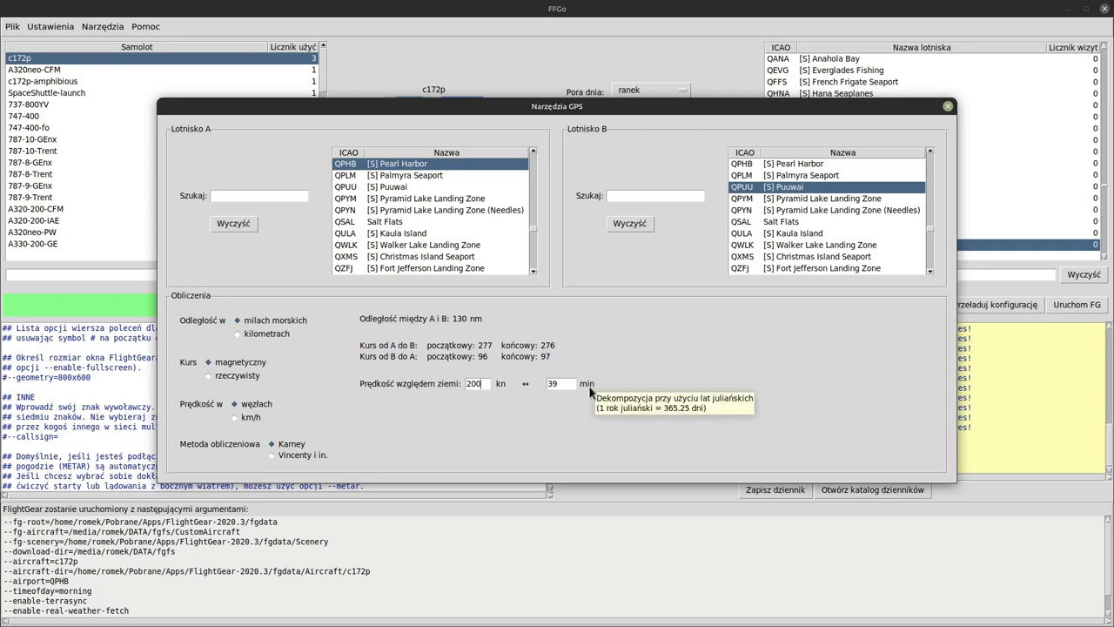
pyautogui.click(789, 259)
pyautogui.scroll(-5, 789, 259)
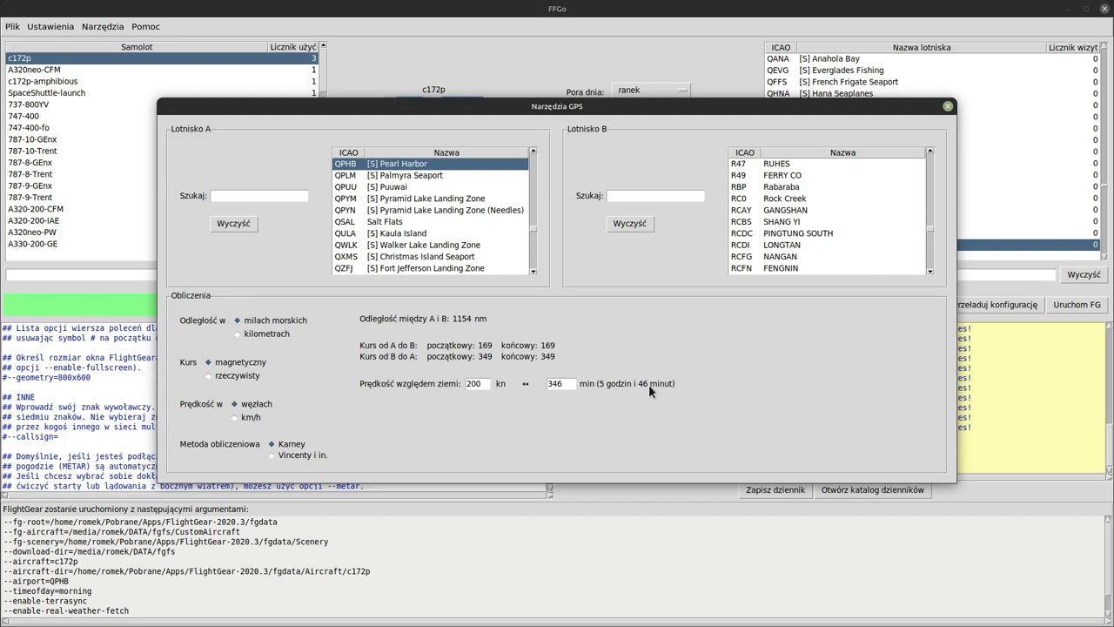
# Step: Compare the ground speed in km/h and knots, try the Vincenty and Karney calculation methods, and close the GPS tools
pyautogui.click(250, 417)
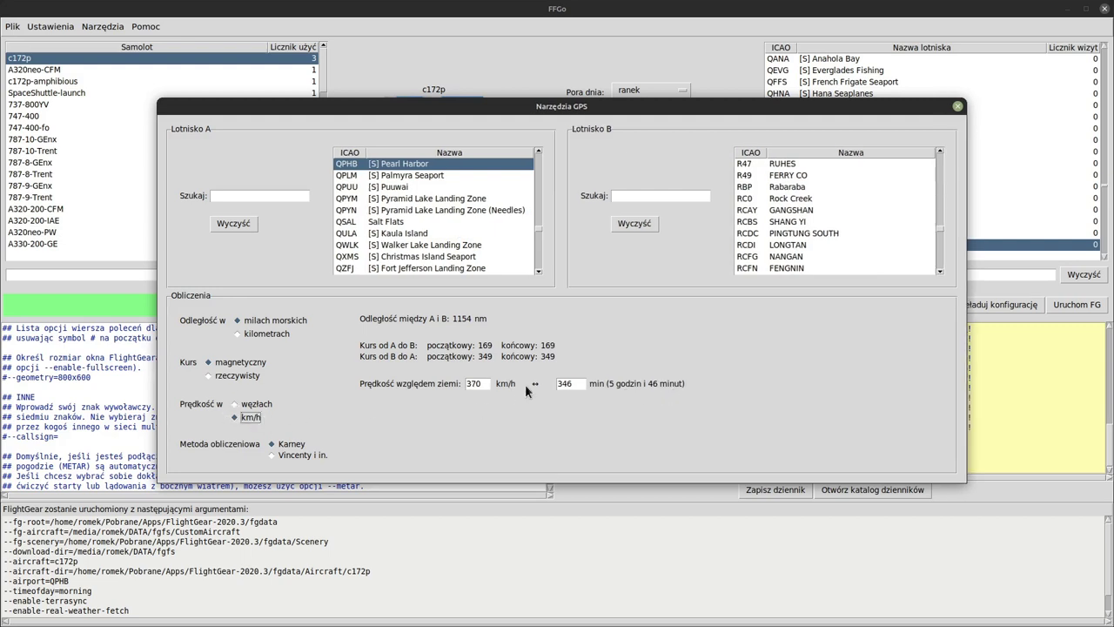
pyautogui.click(256, 404)
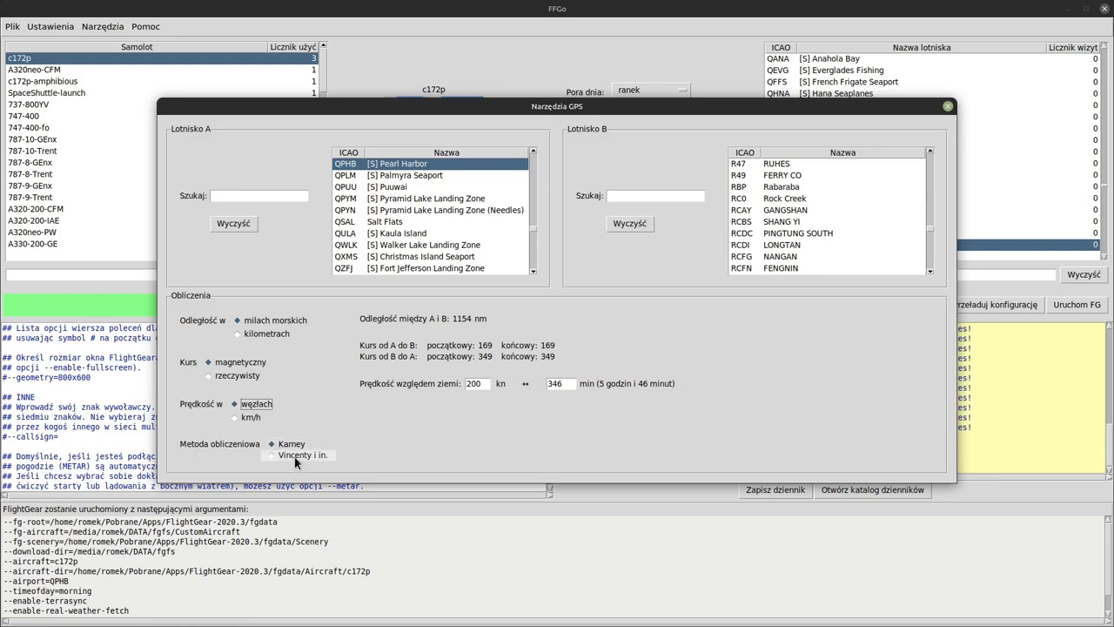
pyautogui.press('Tab')
pyautogui.click(287, 454)
pyautogui.click(300, 445)
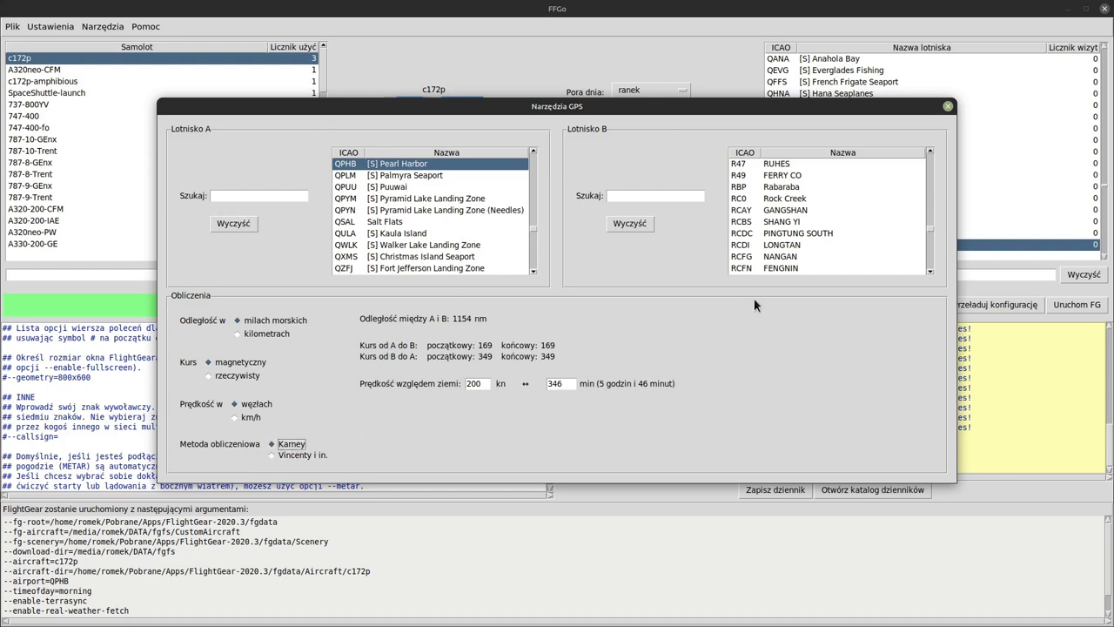
pyautogui.click(947, 104)
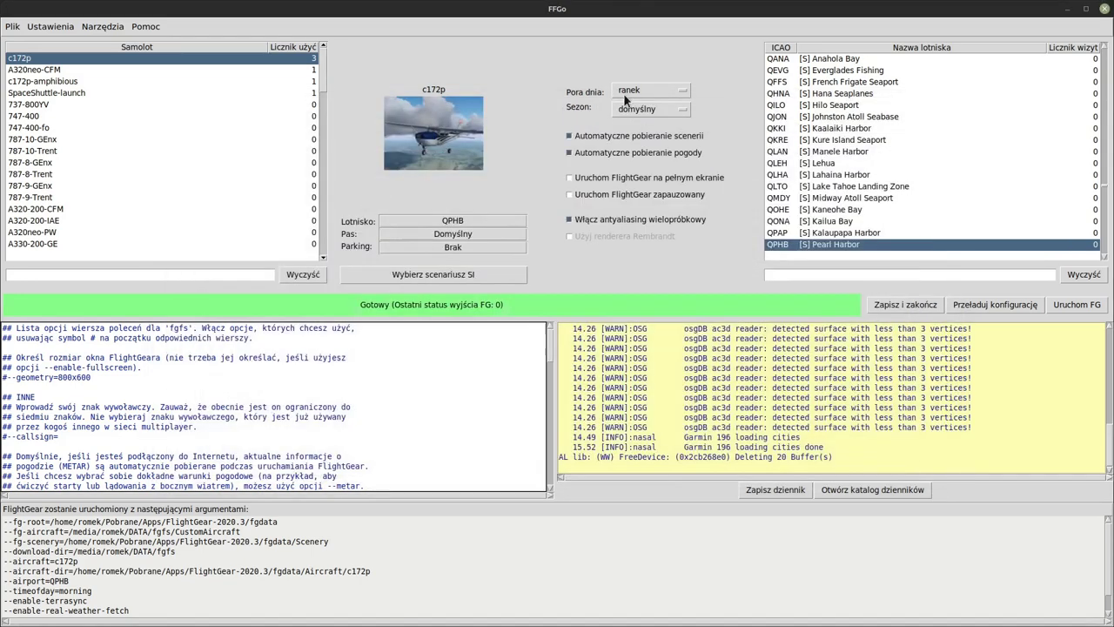
pyautogui.click(103, 27)
pyautogui.click(113, 77)
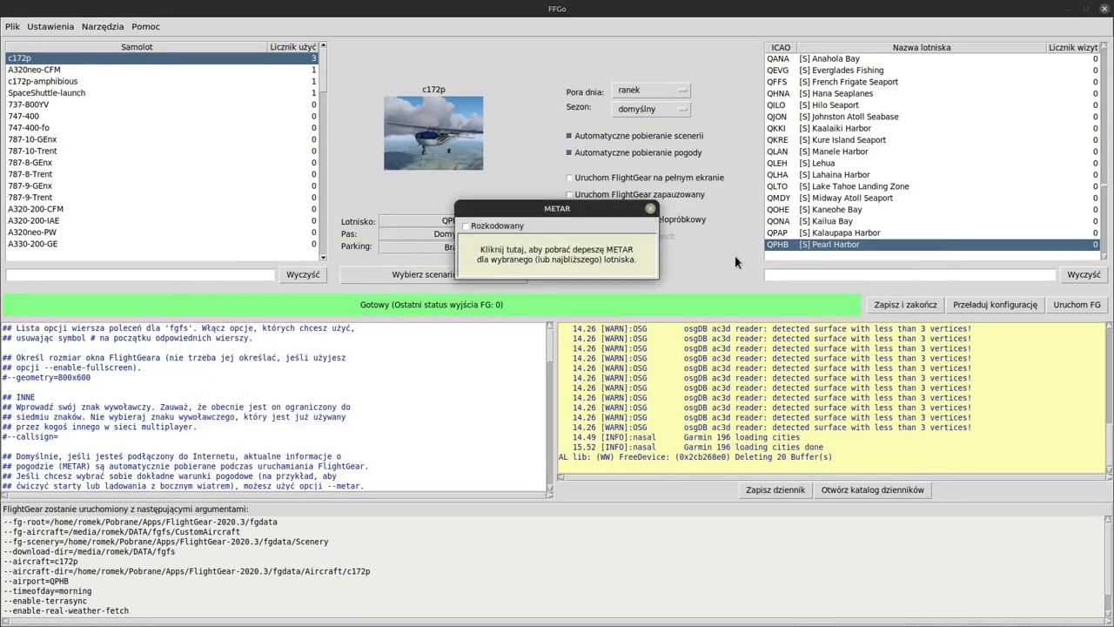
pyautogui.click(649, 210)
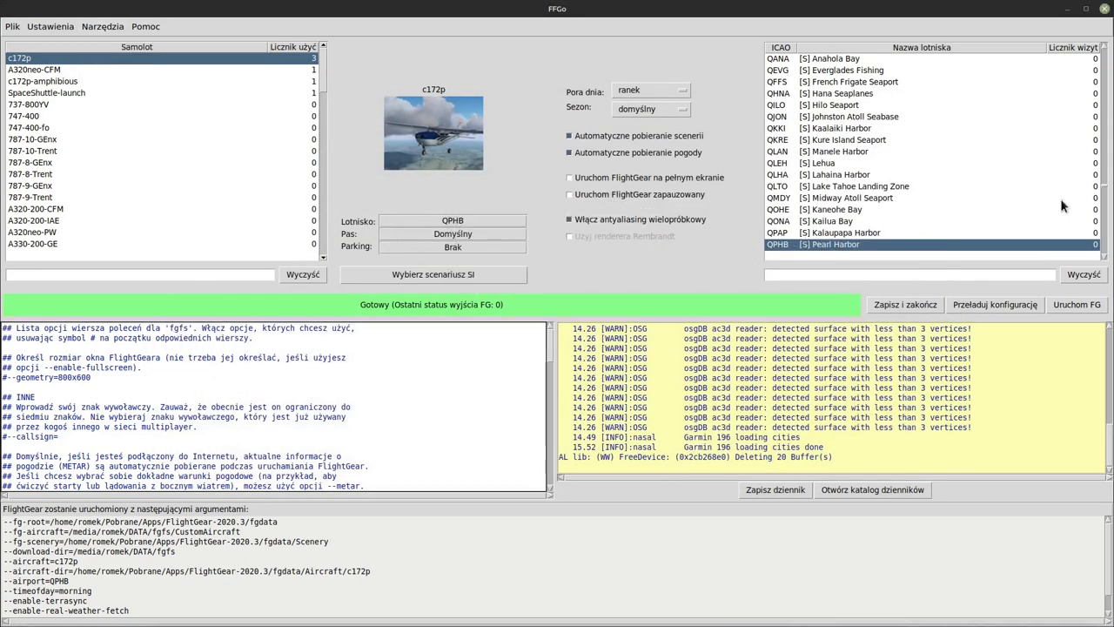
# Step: Search the airport list for "honolulu" and select Honolulu Intl (PHNL) as the starting airport
pyautogui.click(920, 275)
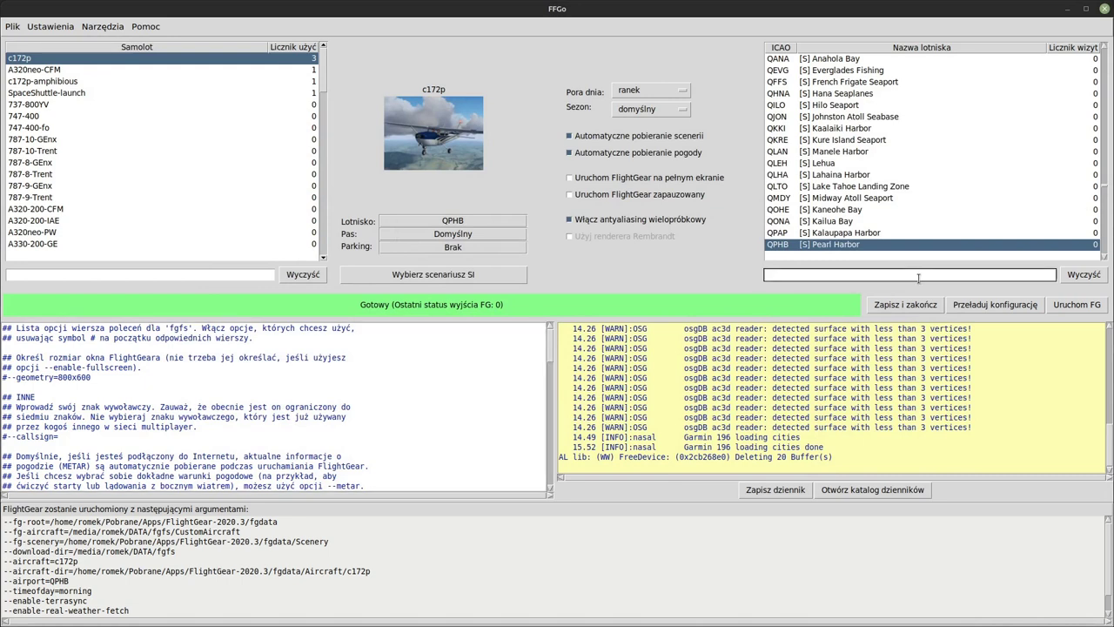
pyautogui.write('honolulu')
pyautogui.press('Return')
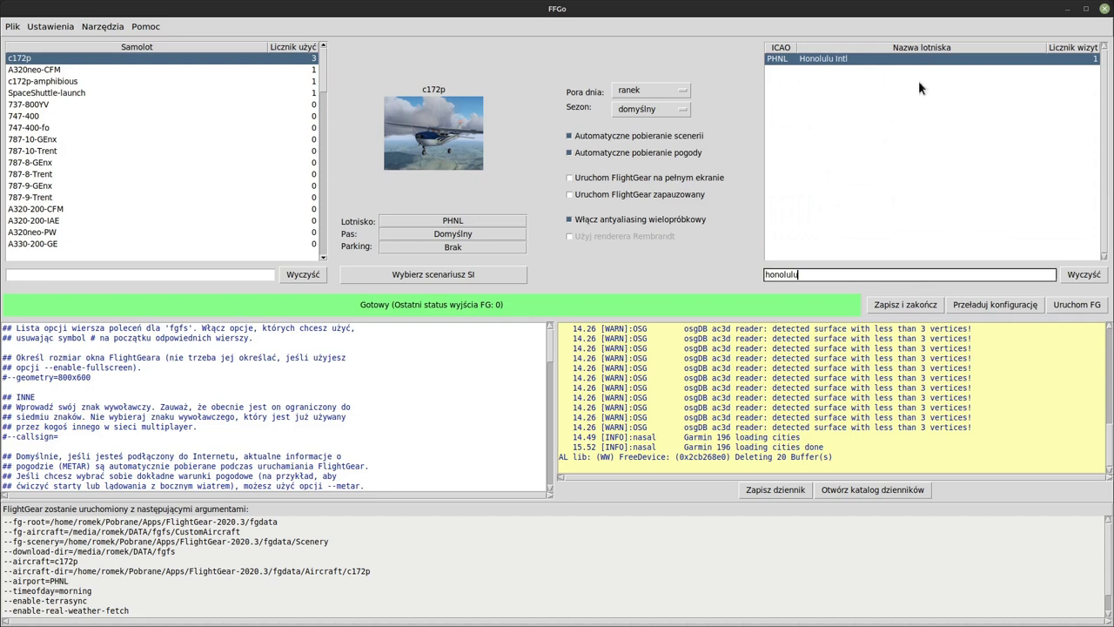
# Step: Download the METAR report for Honolulu Intl, show it in decoded form, and close the METAR window
pyautogui.click(103, 26)
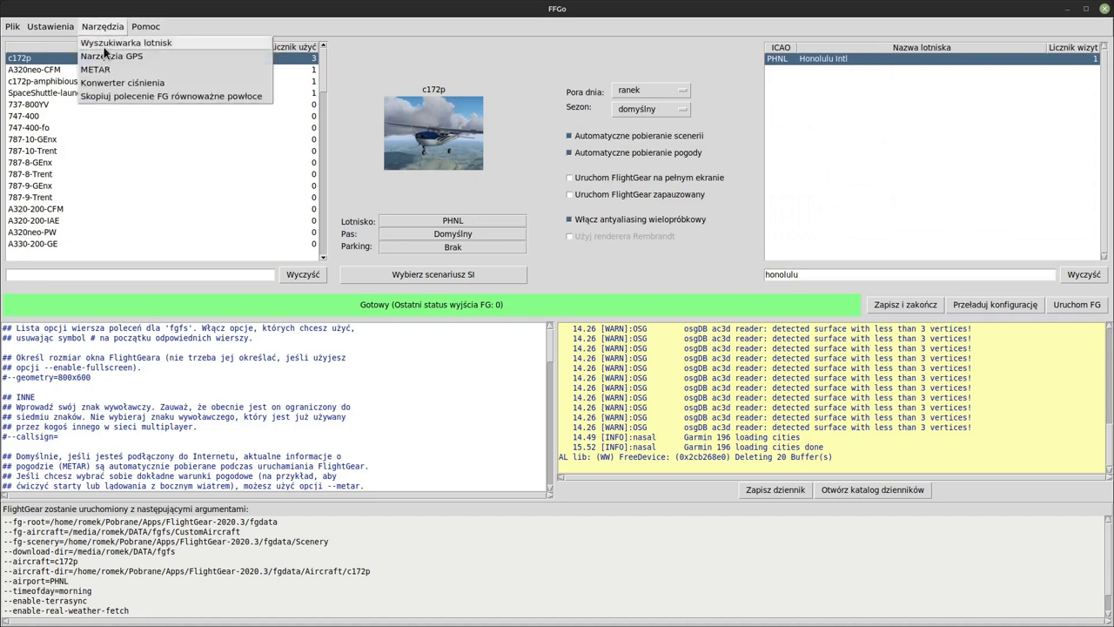
pyautogui.click(96, 69)
pyautogui.click(573, 255)
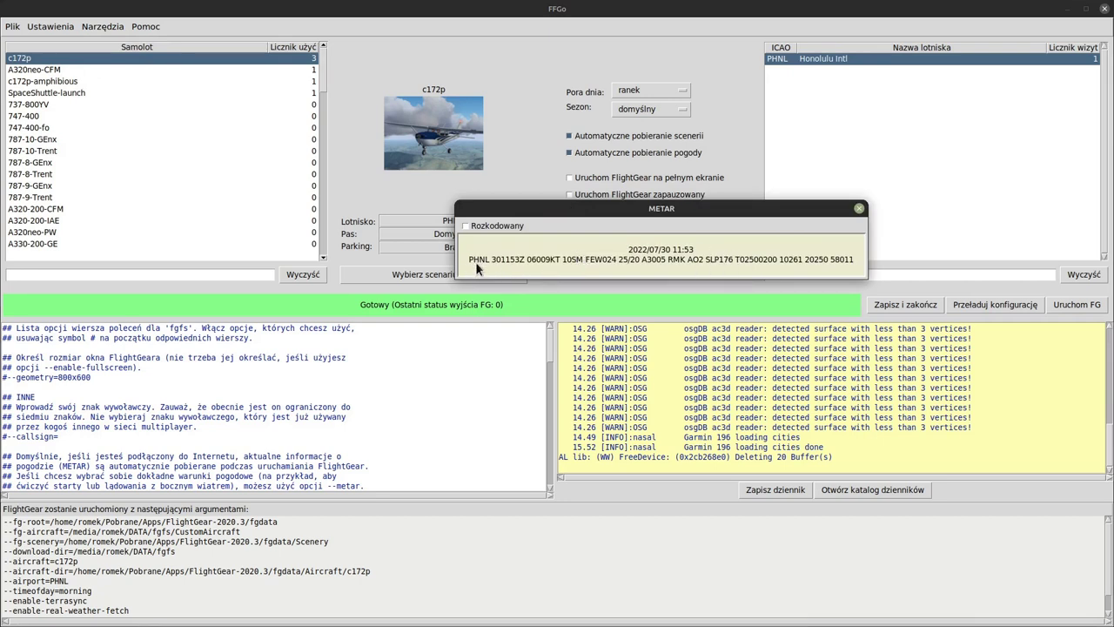
pyautogui.click(496, 226)
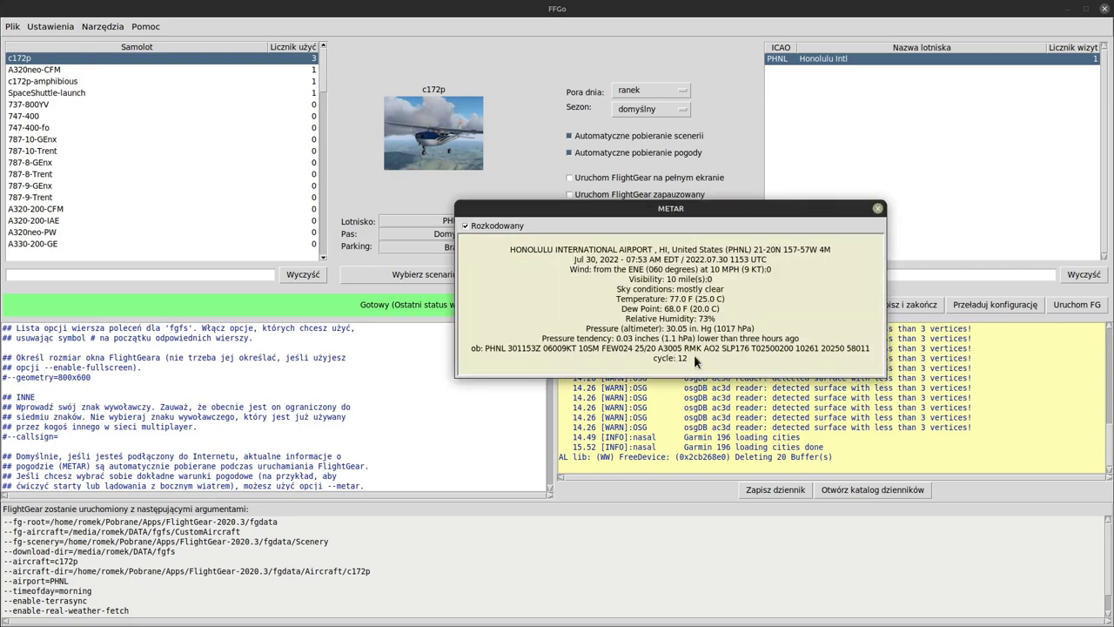
pyautogui.click(878, 209)
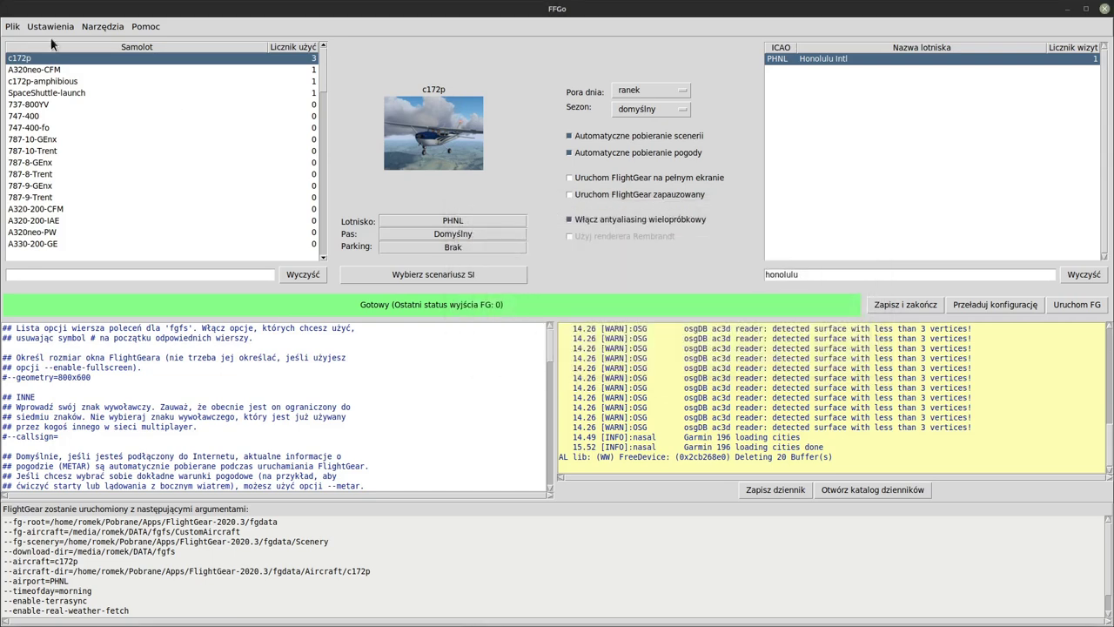
# Step: Reopen the METAR window, examine the raw report for PHNL, and close it
pyautogui.click(94, 27)
pyautogui.click(94, 70)
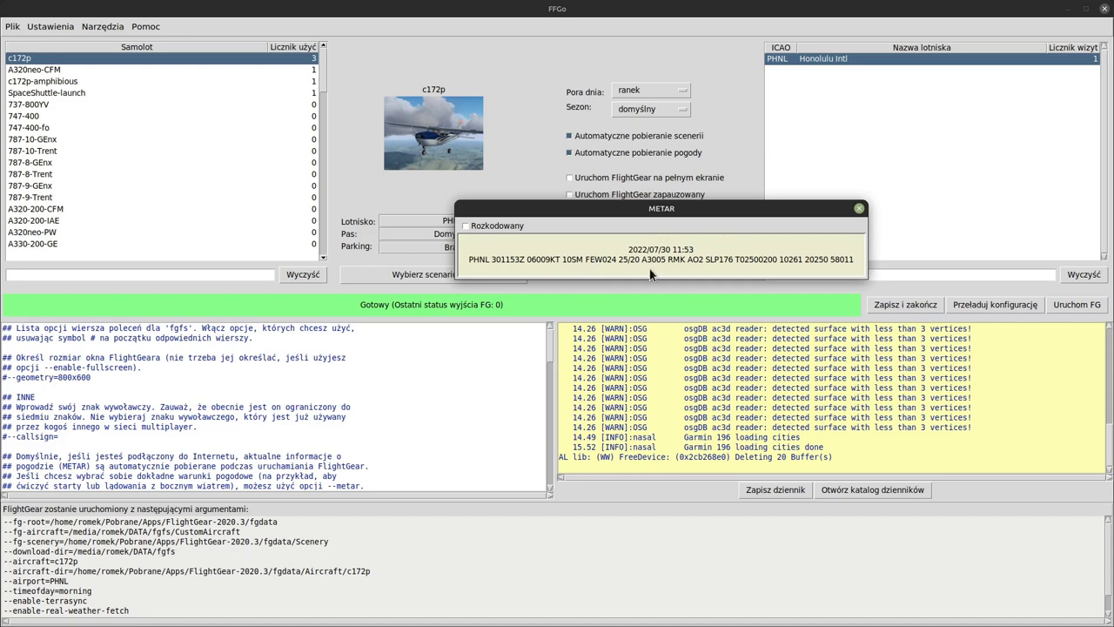
pyautogui.click(859, 208)
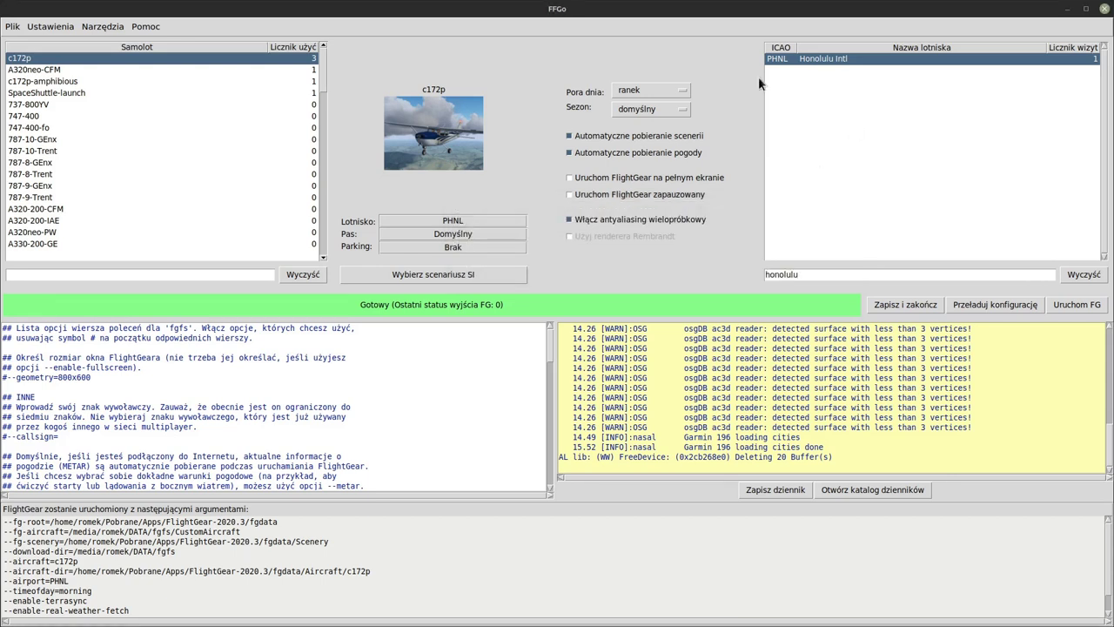
# Step: Open the pressure converter and raise the inches of mercury value in small increments to see the conversion
pyautogui.click(97, 27)
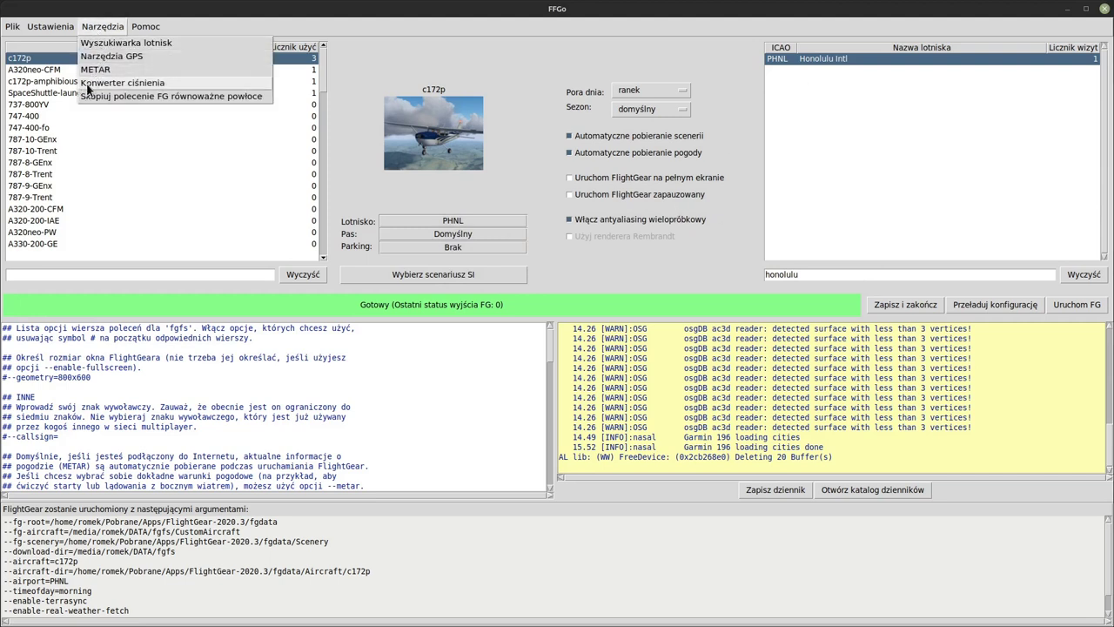
pyautogui.click(87, 84)
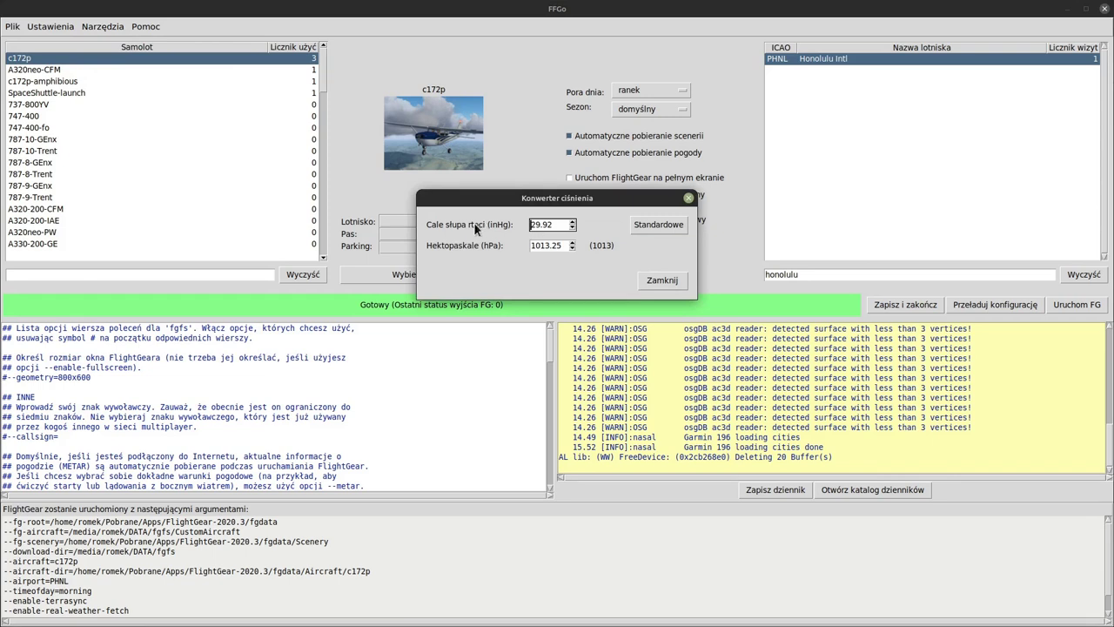
pyautogui.click(571, 222)
pyautogui.click(571, 222)
pyautogui.click(572, 222)
pyautogui.click(572, 222)
pyautogui.click(572, 221)
pyautogui.click(572, 222)
pyautogui.click(572, 222)
pyautogui.click(572, 222)
pyautogui.click(571, 222)
# Step: Lower the hectopascal value to 1011, restore the standard pressure, and close the converter
pyautogui.click(572, 248)
pyautogui.click(572, 248)
pyautogui.click(572, 248)
pyautogui.scroll(-10, 571, 247)
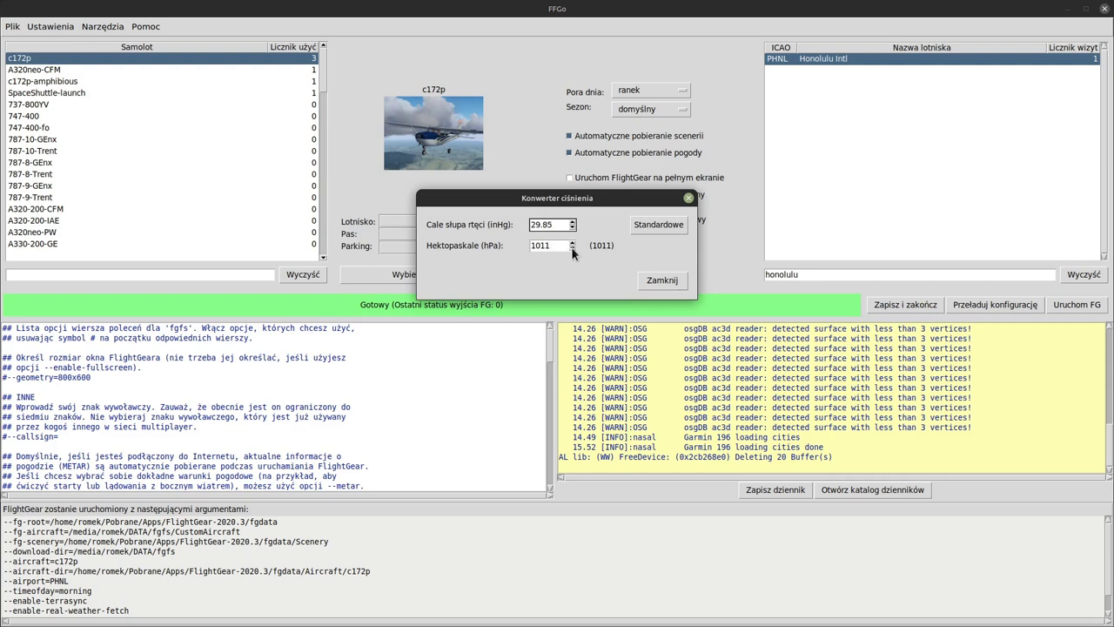
pyautogui.click(679, 228)
pyautogui.click(669, 282)
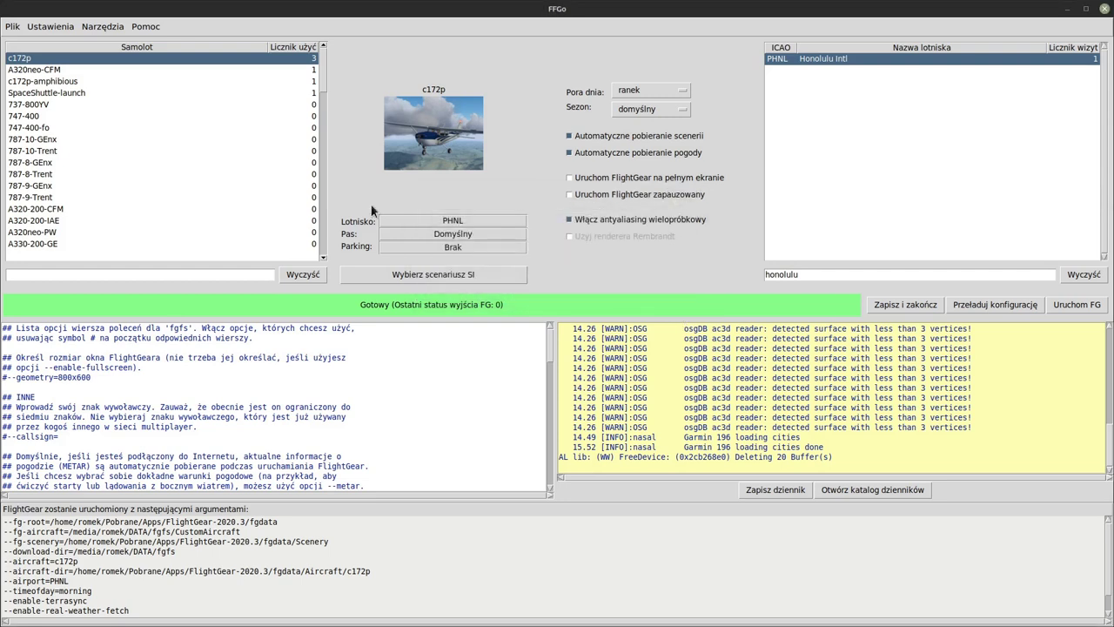
# Step: Enlarge the area listing the FlightGear launch arguments so all of them fit, and review the whole list
pyautogui.click(104, 27)
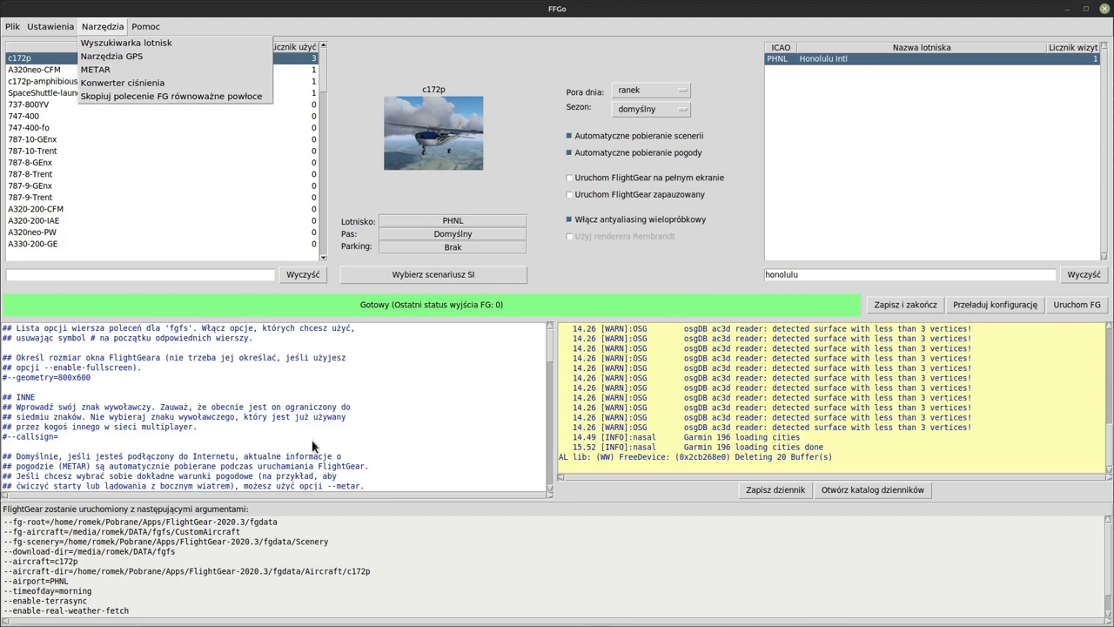
pyautogui.click(347, 496)
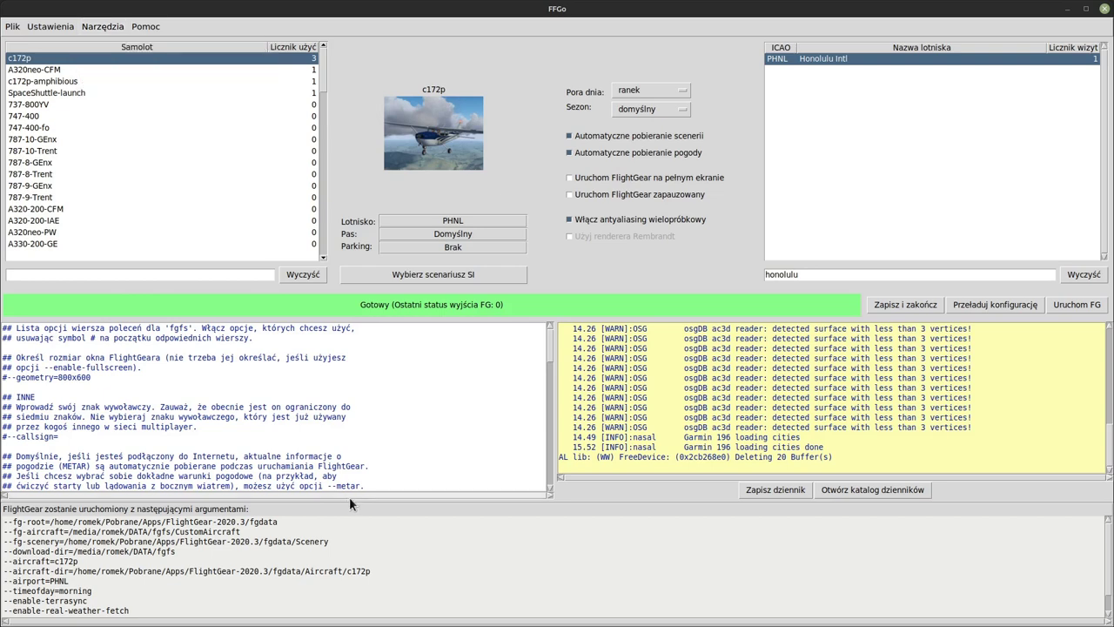
pyautogui.moveTo(353, 499); pyautogui.dragTo(351, 422)
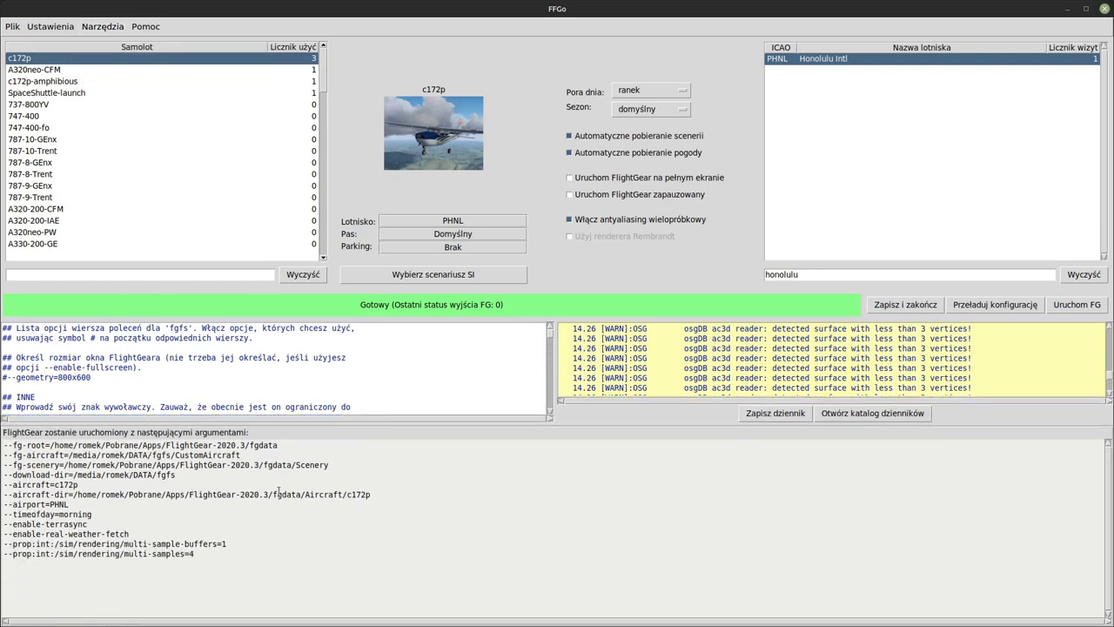
pyautogui.moveTo(225, 557); pyautogui.dragTo(49, 445)
pyautogui.click(128, 479)
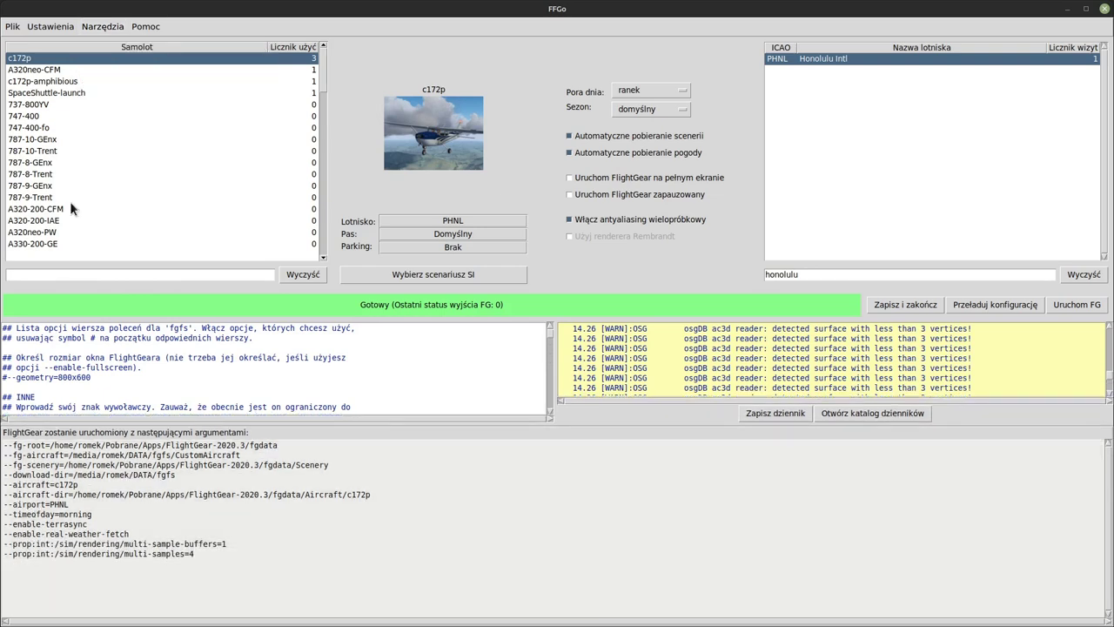
# Step: Copy the shell-equivalent FlightGear command, paste it at a terminal prompt, and review its arguments
pyautogui.click(102, 26)
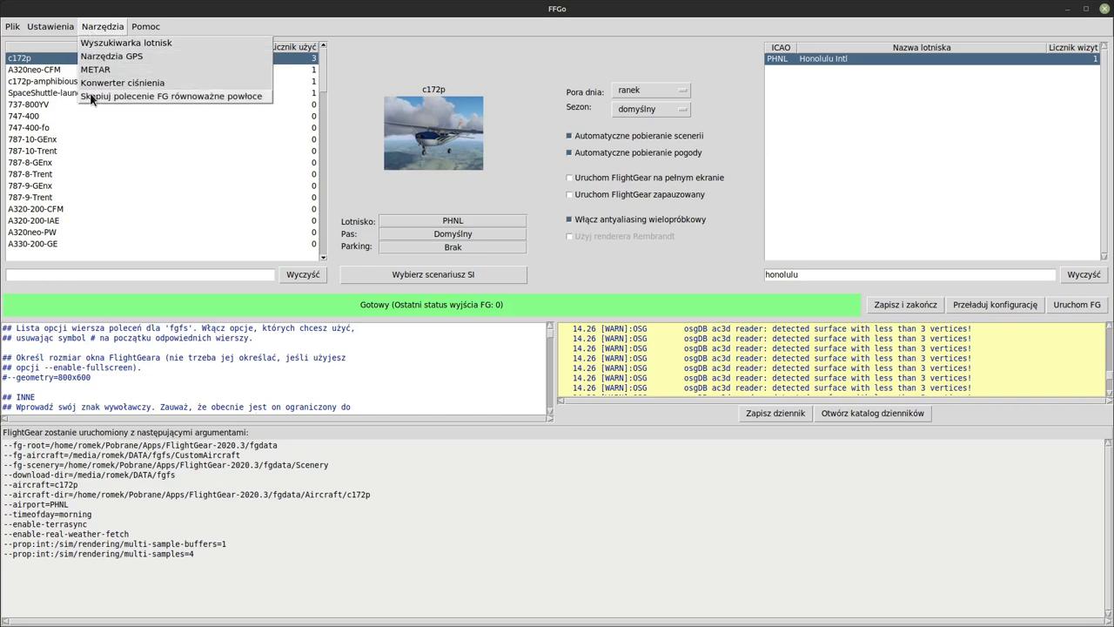
pyautogui.click(91, 97)
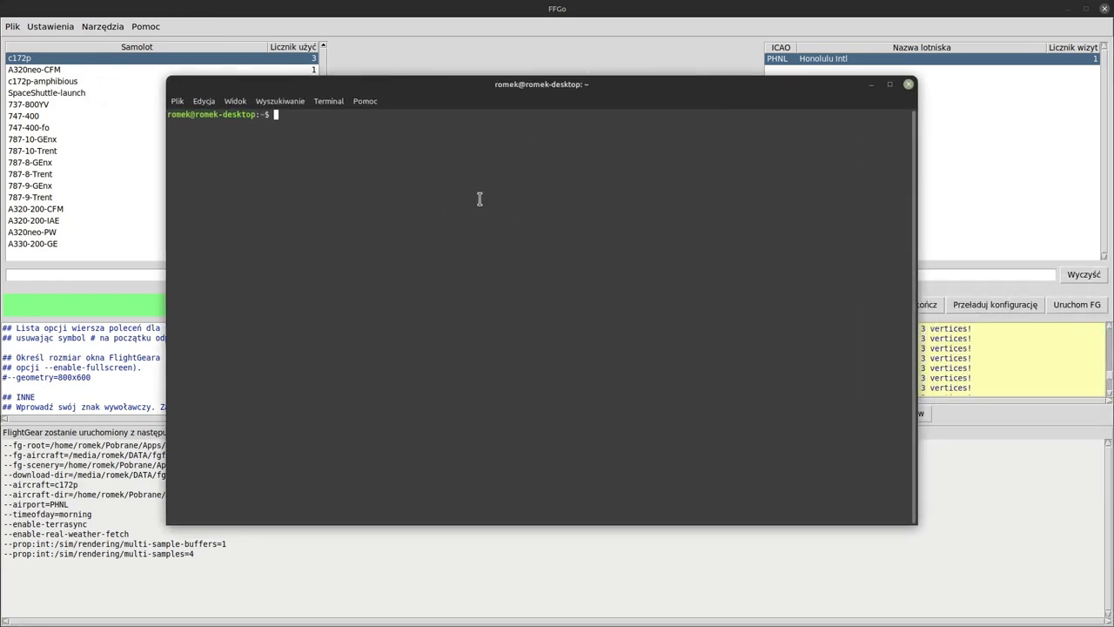
pyautogui.write('/home/romek/Pobrane/Apps/FlightGear-2020.3/FlightGear-2020.3.13-x86_64.AppImage --fg-root=/home/romek/Pobrane/Apps/FlightGear-2020.3/fgdata --fg-aircraft=/media/romek/DATA/fgfs/CustomAircraft --fg-scenery=/home/romek/Pobrane/Apps/FlightGear-2020.3/fgdata/Scenery --download-dir=/media/romek/DATA/fgfs --aircraft=c172p --aircraft-dir=/home/romek/Pobrane/Apps/FlightGear-2020.3/fgdata/Aircraft/c172p --airport=PHNL --timeofday=morning --enable-terrasync --enable-real-weather-fetch --prop:int:/sim/rendering/multi-sample-buffers=1 --prop:int:/sim/rendering/multi-samples=4')
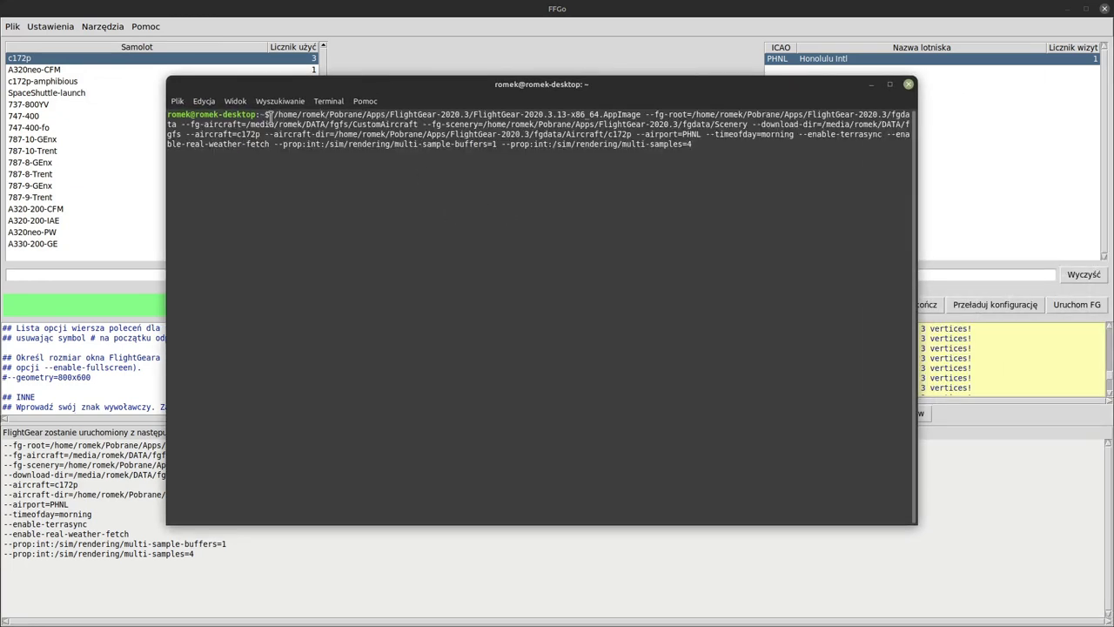
pyautogui.moveTo(274, 114); pyautogui.dragTo(737, 146)
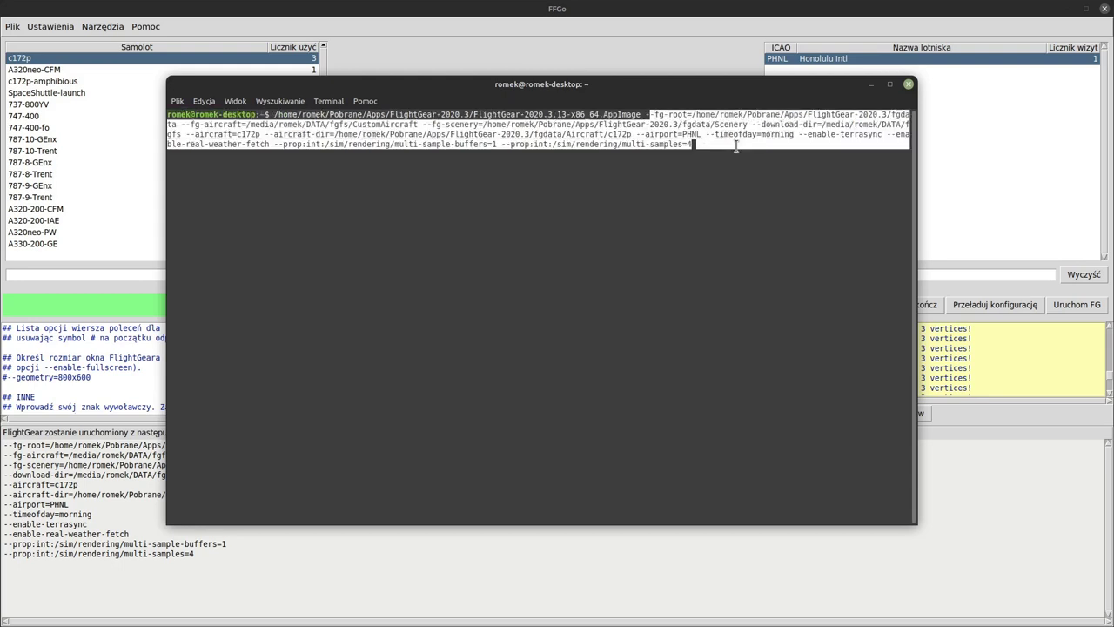
pyautogui.click(553, 239)
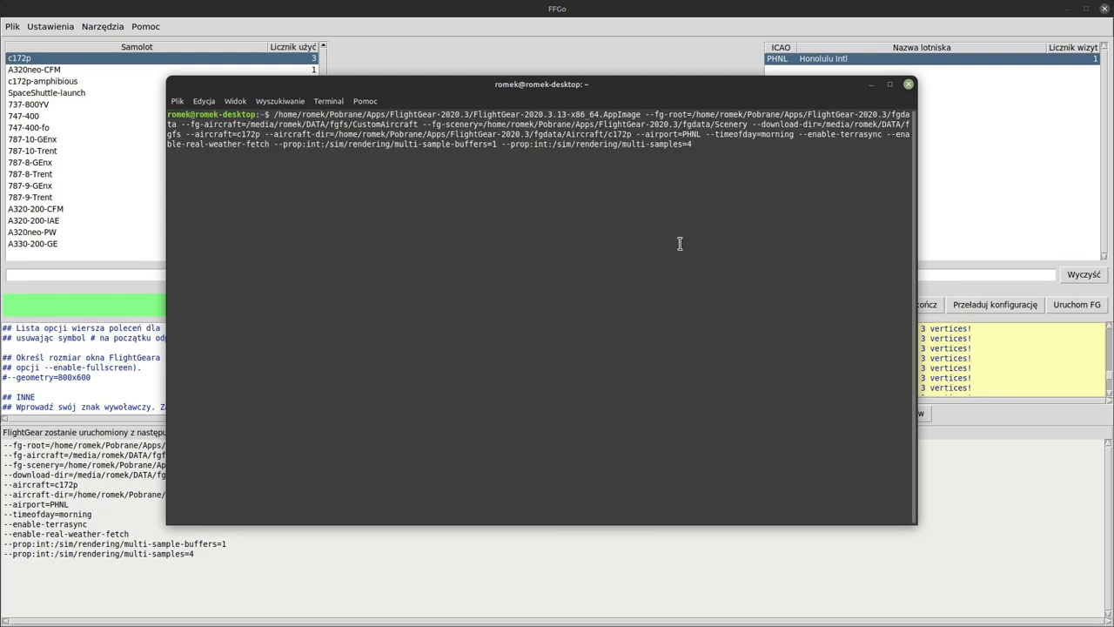
# Step: Run the pasted command to launch FlightGear, and close both the simulator and the terminal
pyautogui.press('Return')
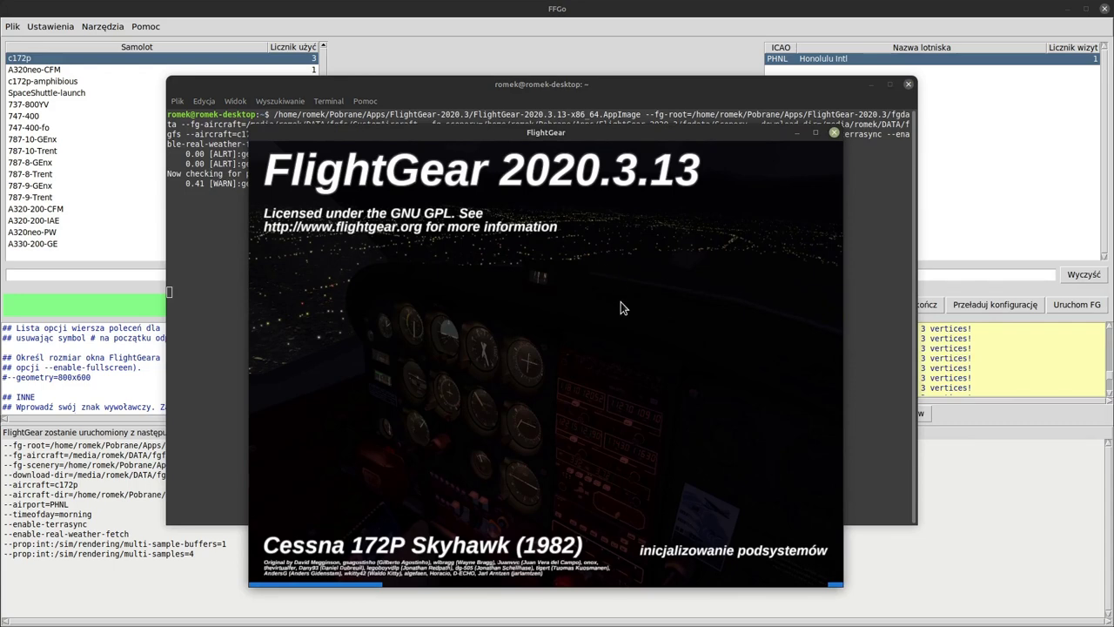
pyautogui.click(834, 136)
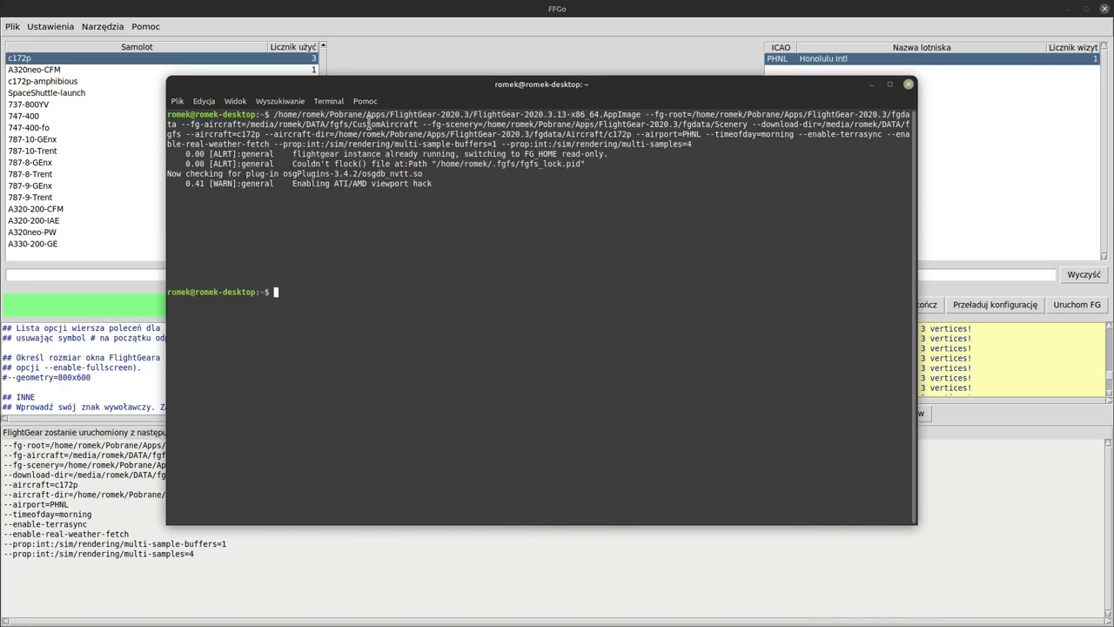
pyautogui.click(909, 84)
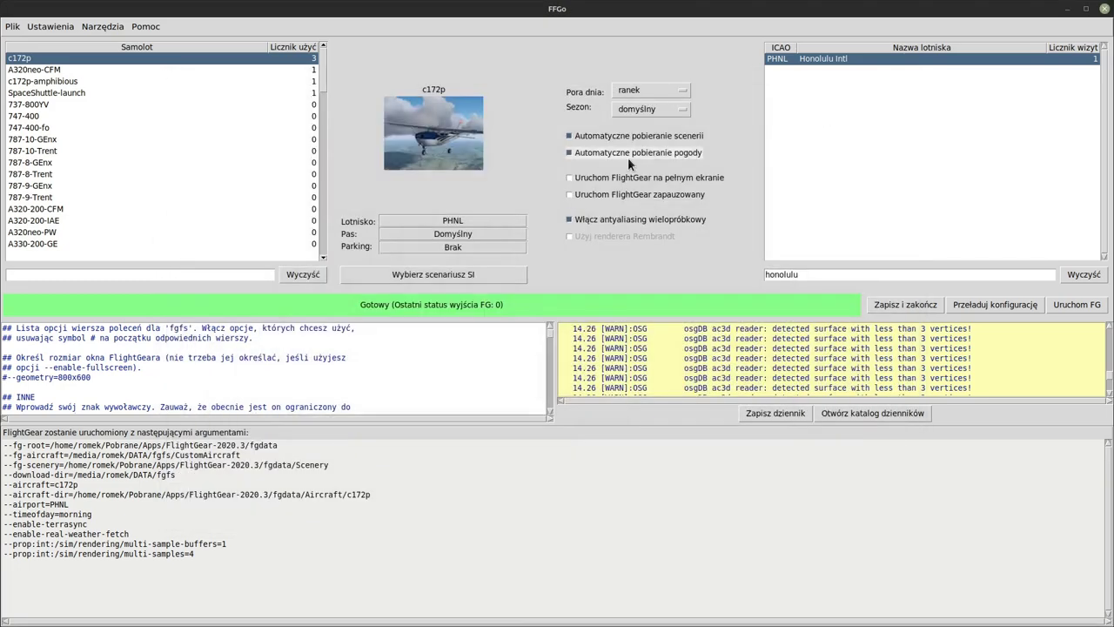
# Step: Open FFGo's own help document, move and enlarge its window to show the contents, and close it
pyautogui.click(104, 28)
pyautogui.click(322, 24)
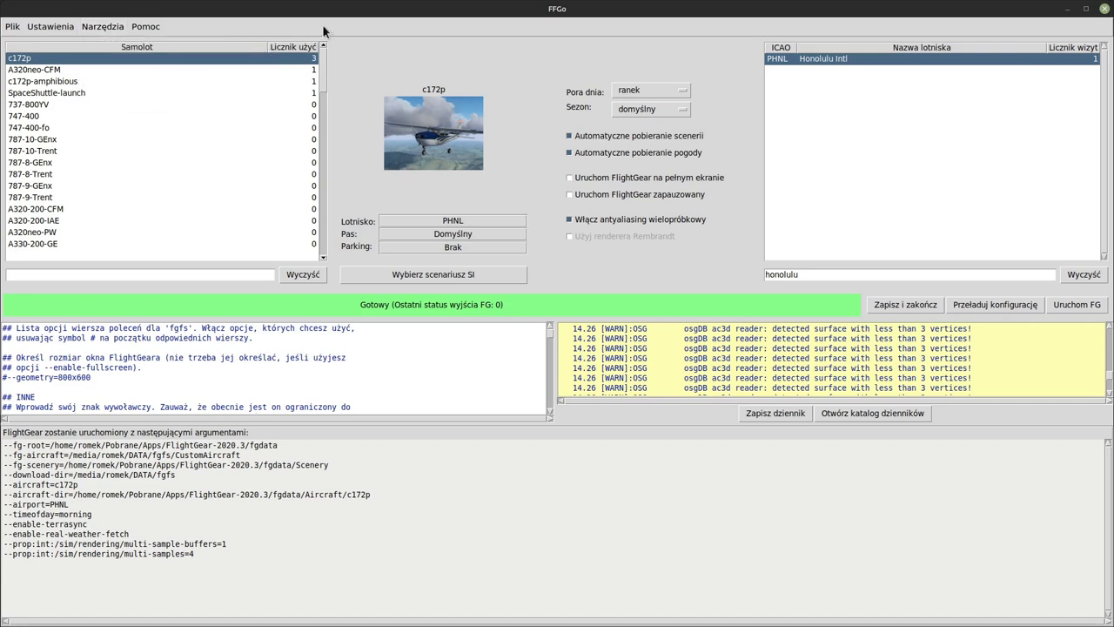
pyautogui.click(146, 30)
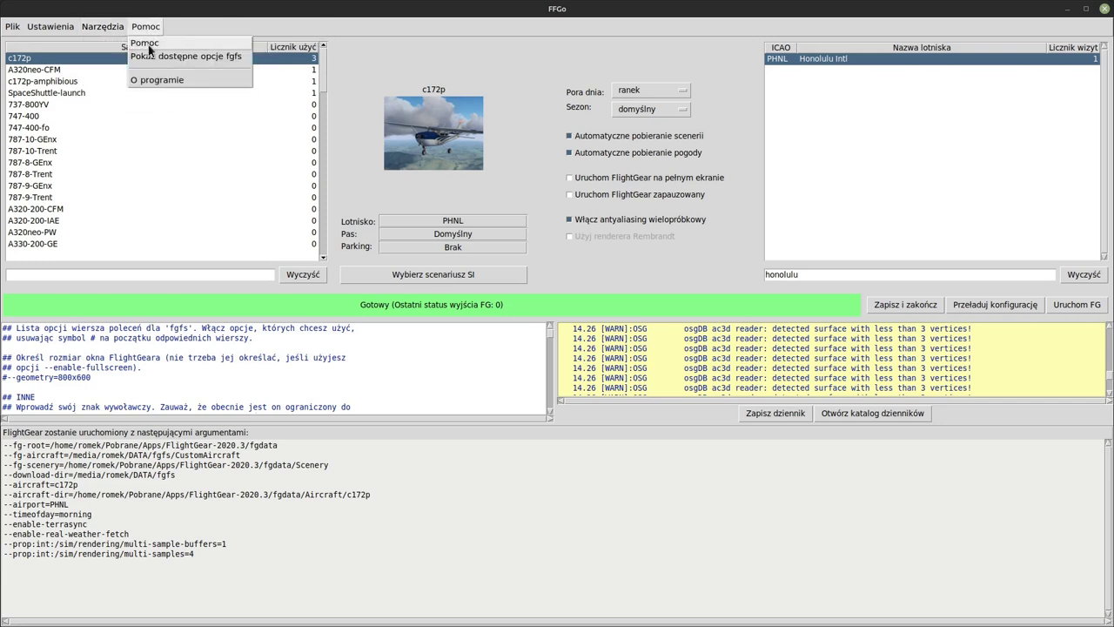
pyautogui.click(146, 43)
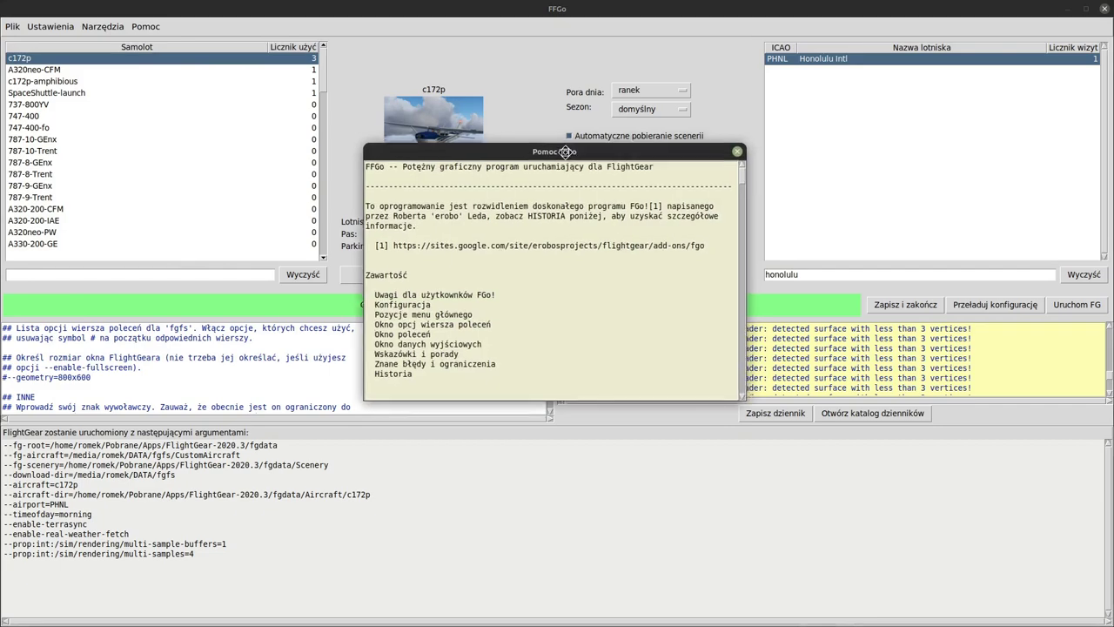
pyautogui.moveTo(570, 149); pyautogui.dragTo(513, 33)
pyautogui.moveTo(688, 275); pyautogui.dragTo(866, 596)
pyautogui.moveTo(861, 97); pyautogui.dragTo(861, 35)
pyautogui.click(858, 33)
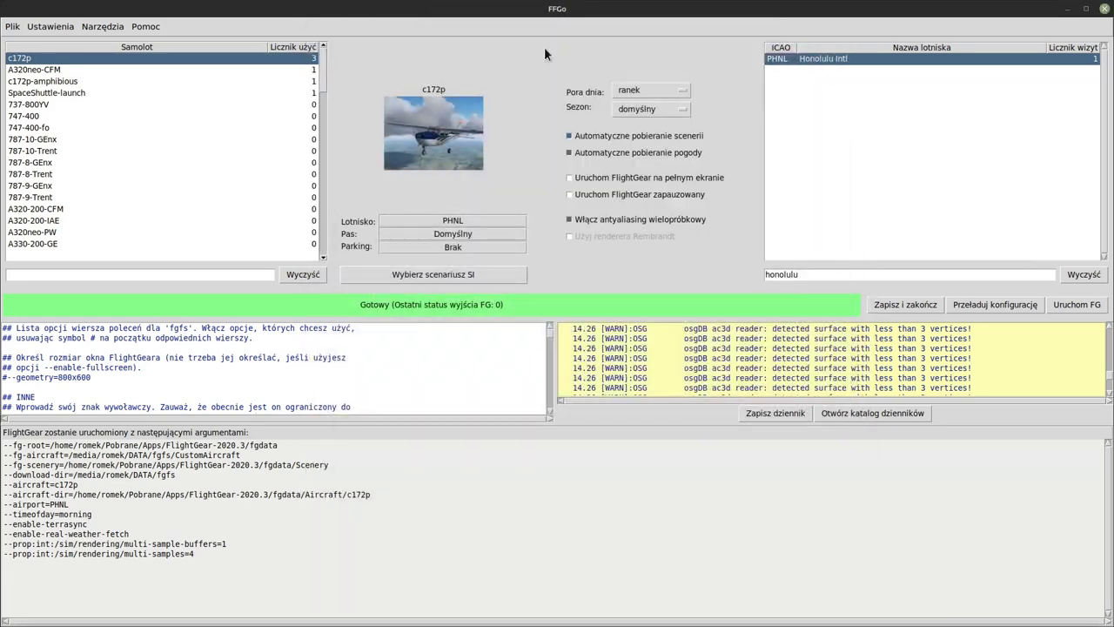
# Step: Show the available fgfs options, enlarge their window to nearly full height, and browse to the aircraft section
pyautogui.click(145, 26)
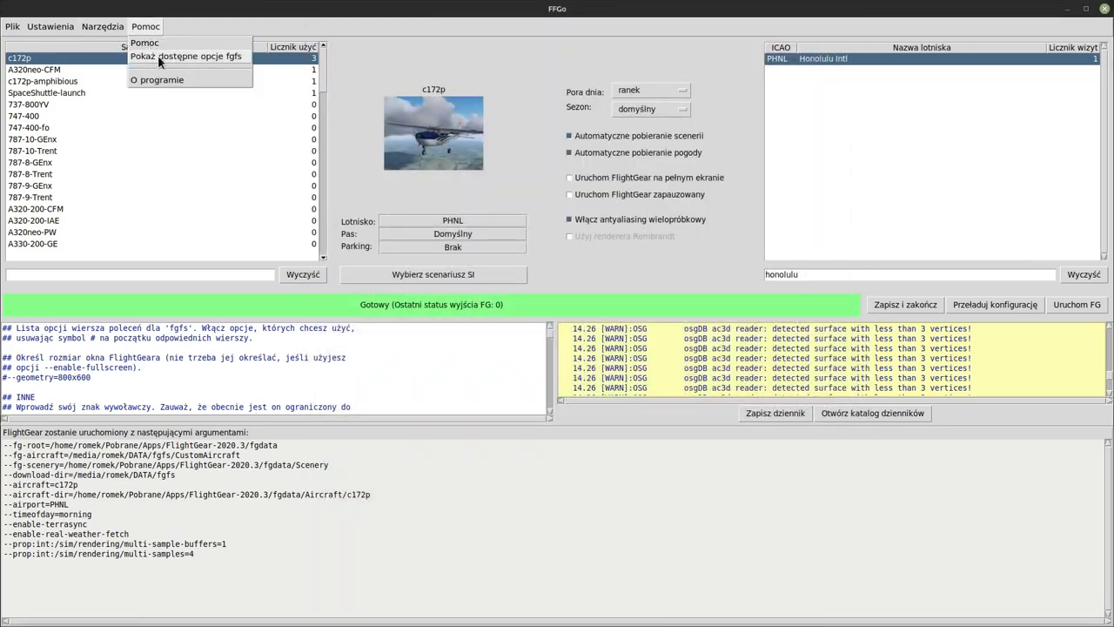
pyautogui.click(208, 55)
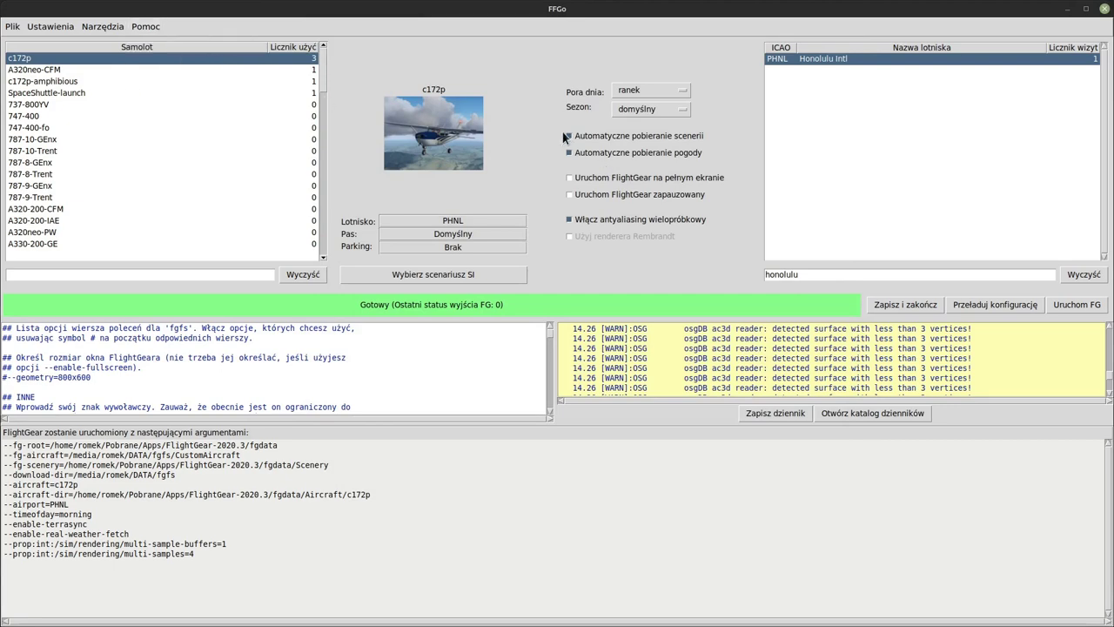
pyautogui.moveTo(570, 151); pyautogui.dragTo(679, 52)
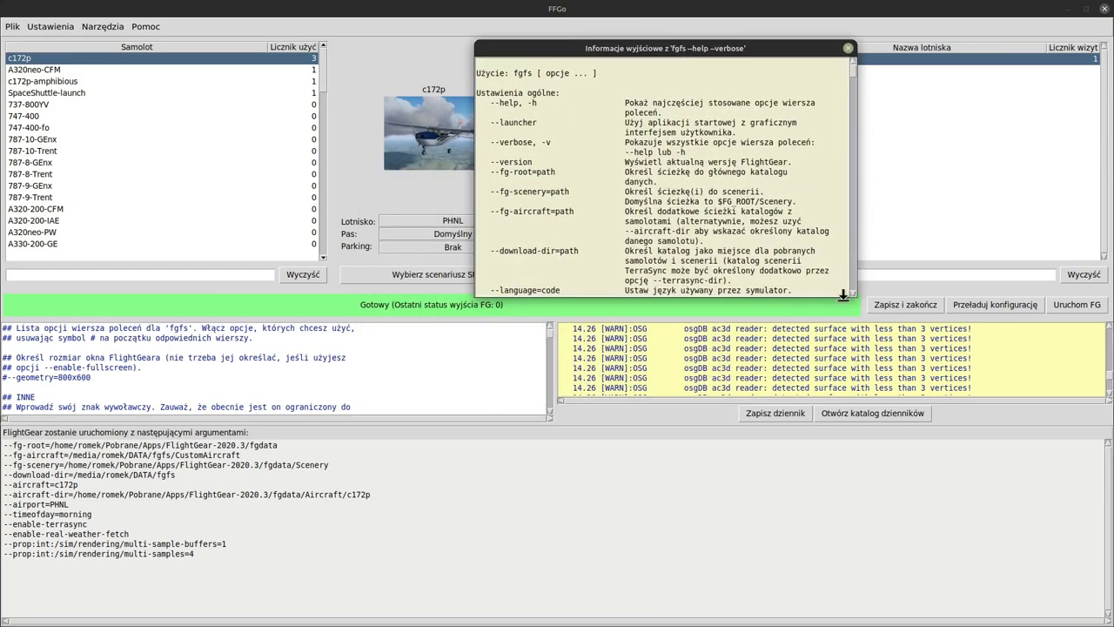
pyautogui.moveTo(851, 292); pyautogui.dragTo(937, 614)
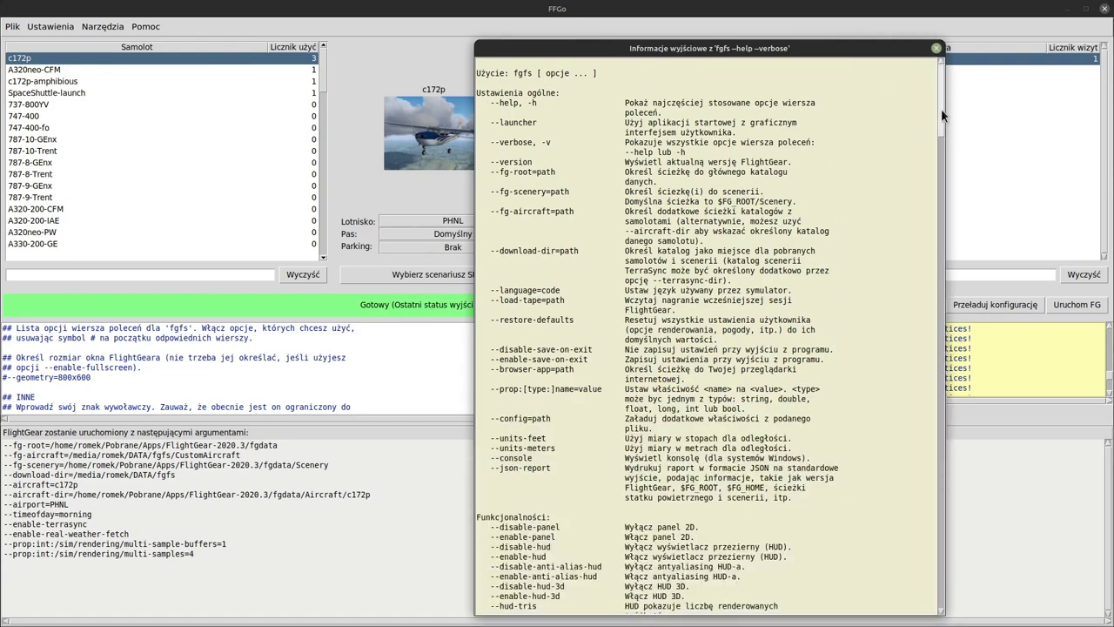
pyautogui.moveTo(940, 108); pyautogui.dragTo(955, 315)
# Step: Review the comments in the command-line options box through to the closing notes on finding more information
pyautogui.click(415, 342)
pyautogui.scroll(-5, 381, 359)
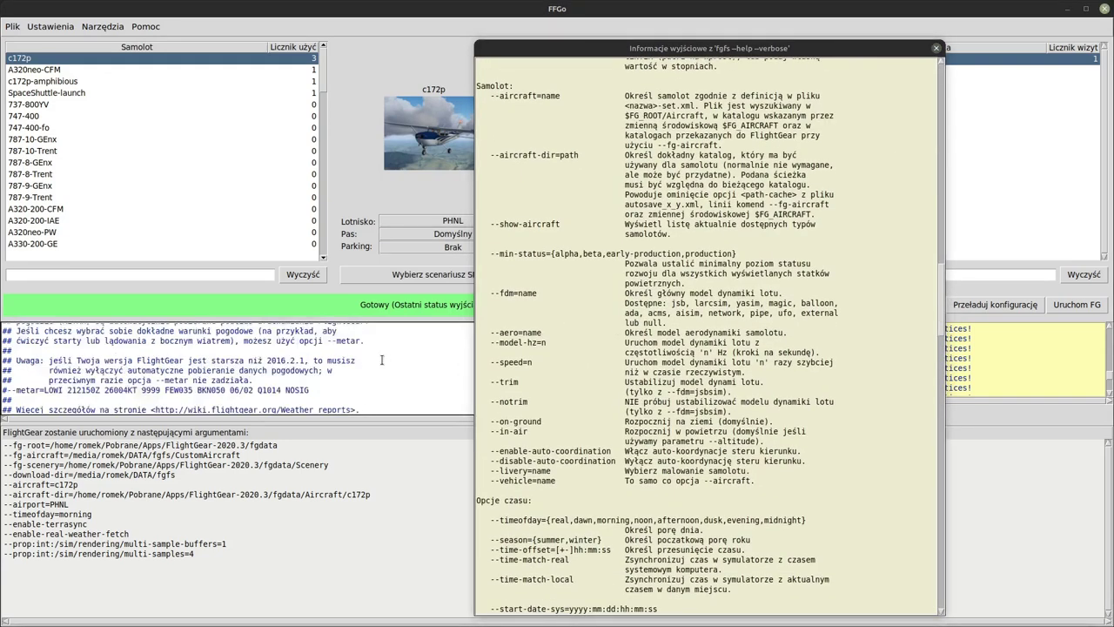
pyautogui.scroll(-5, 381, 360)
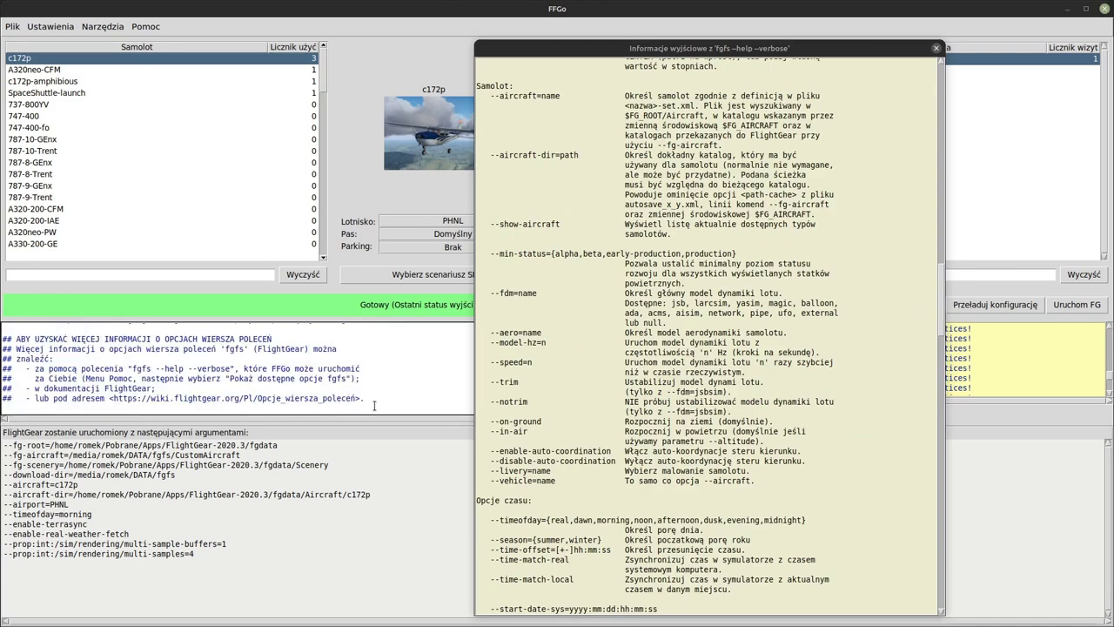
pyautogui.scroll(-1, 388, 402)
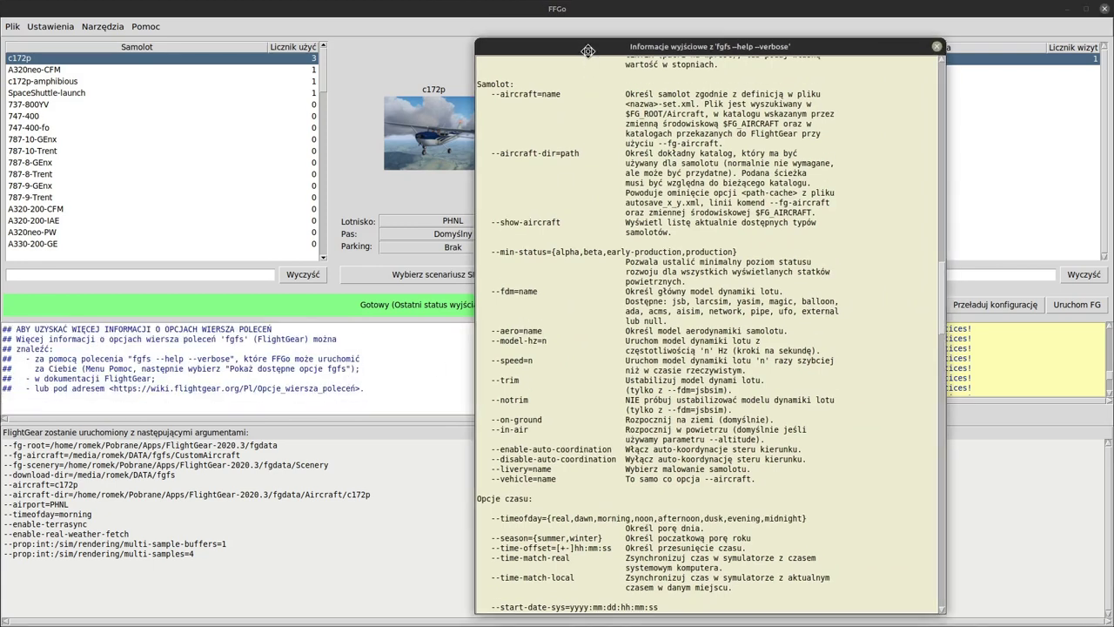
# Step: Move the fgfs options window slightly higher, highlight the --aircraft-dir=path entry, and browse the list back to its beginning
pyautogui.moveTo(583, 48); pyautogui.dragTo(589, 31)
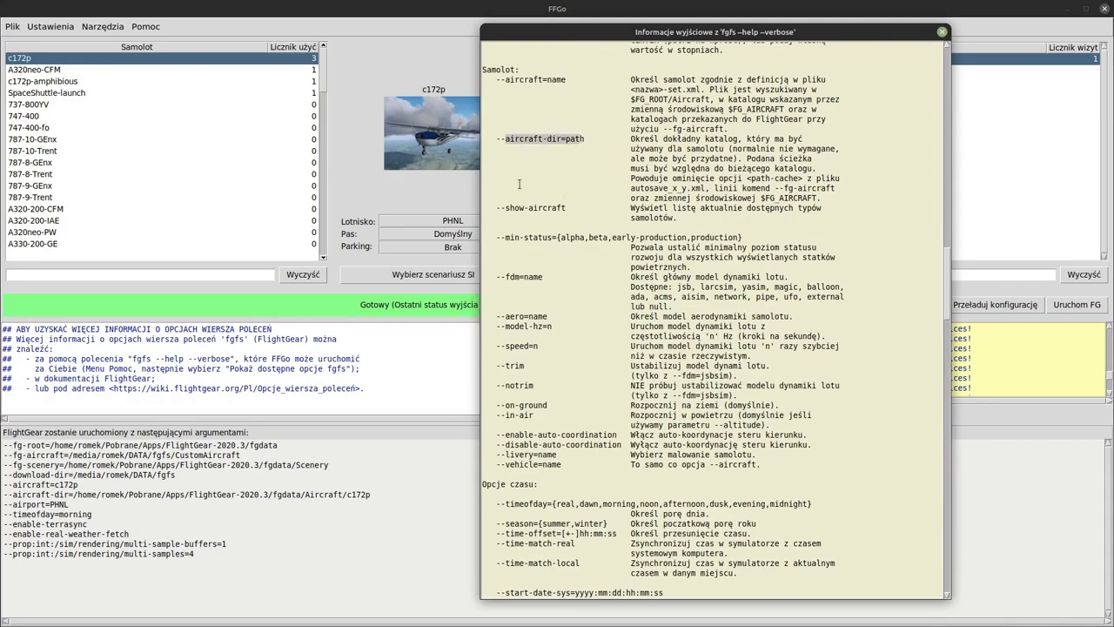
pyautogui.scroll(-6, 844, 284)
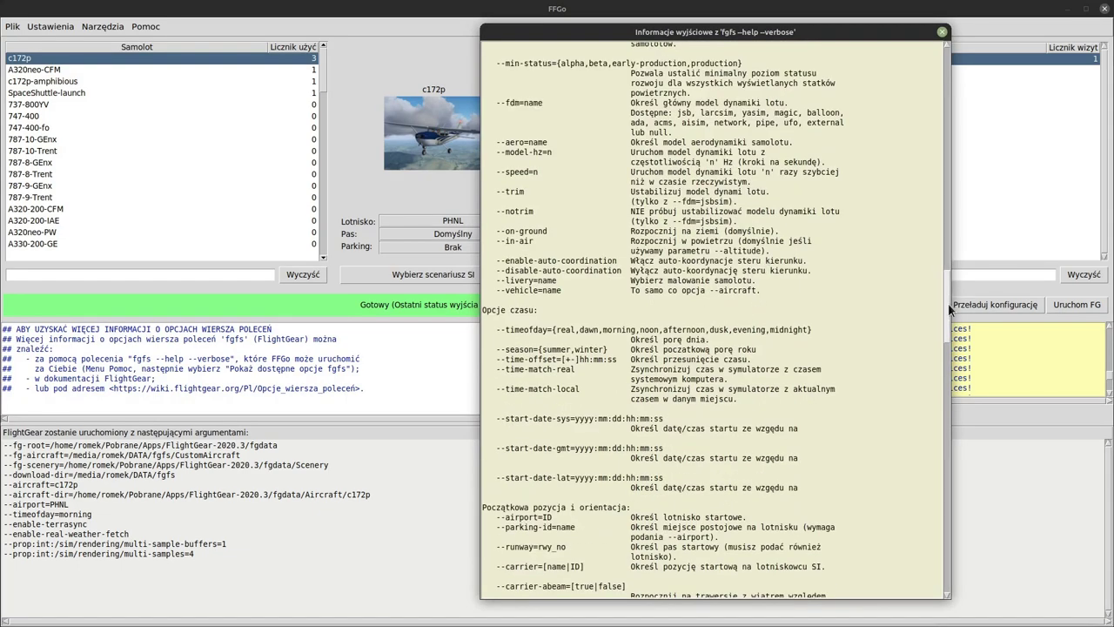
pyautogui.moveTo(948, 303); pyautogui.dragTo(883, 303)
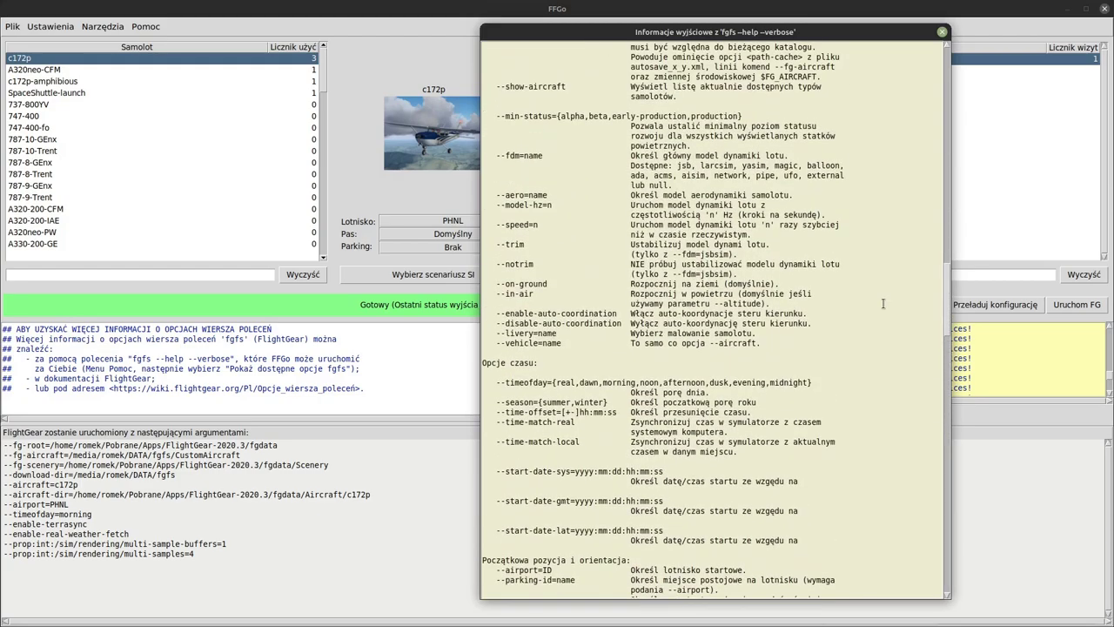
pyautogui.scroll(20, 882, 303)
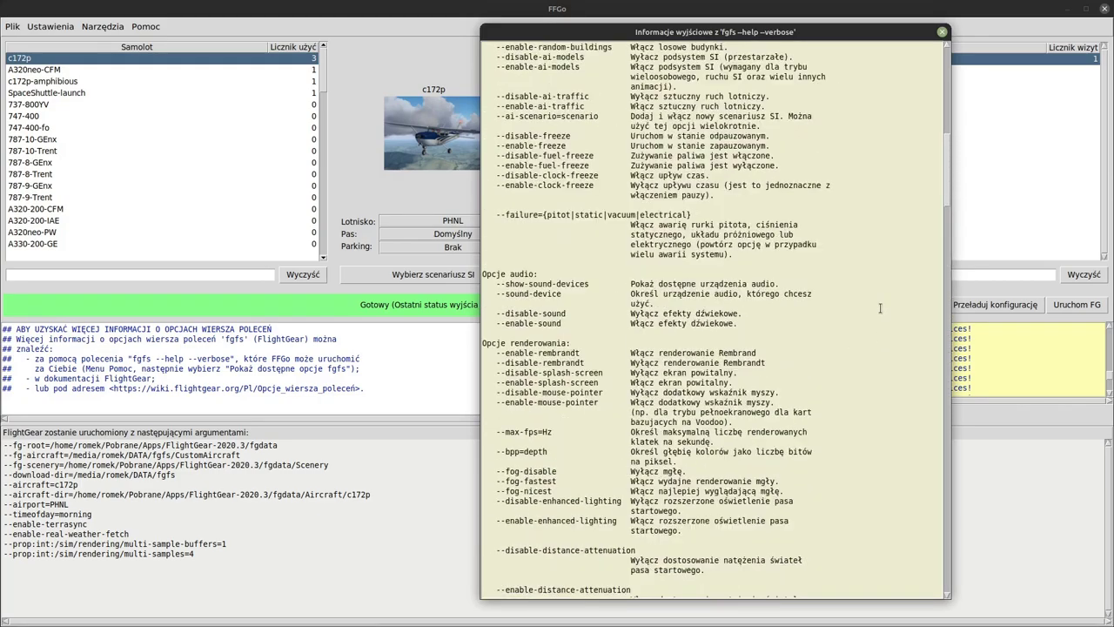
pyautogui.scroll(4, 879, 309)
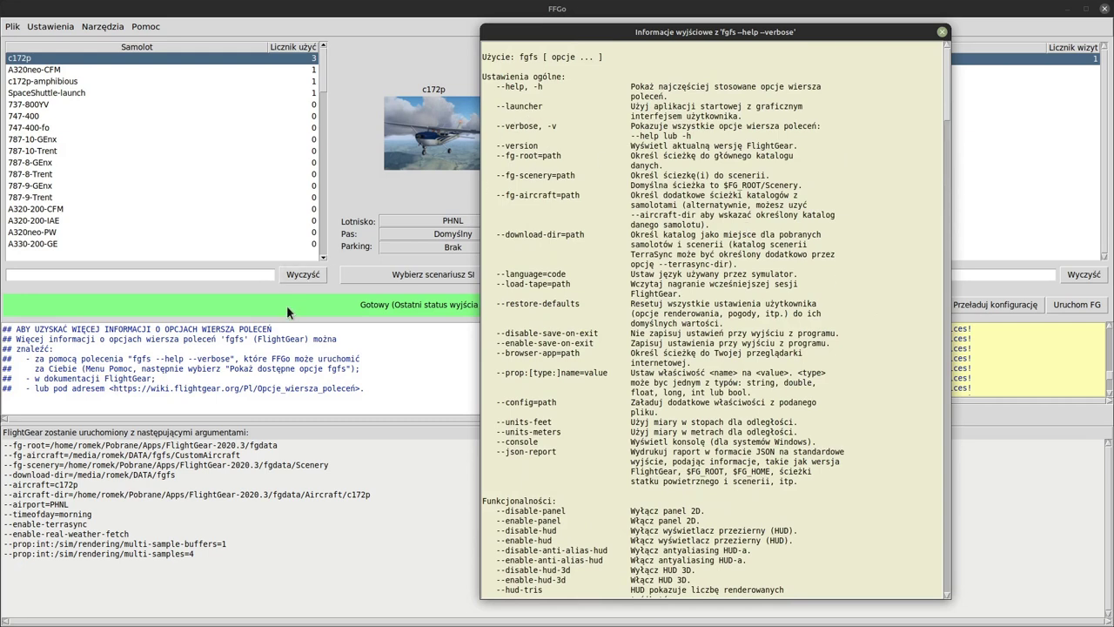
# Step: Add the option --language=pl on its own line at the end of the command-line options
pyautogui.click(264, 405)
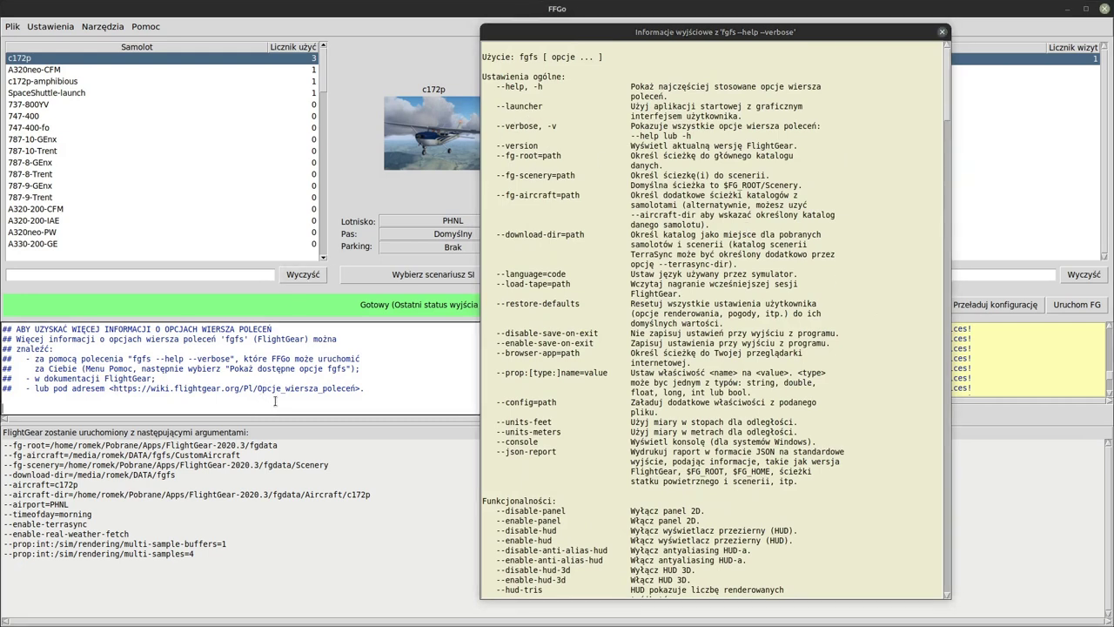
pyautogui.write('anguage=pl')
pyautogui.press('Return')
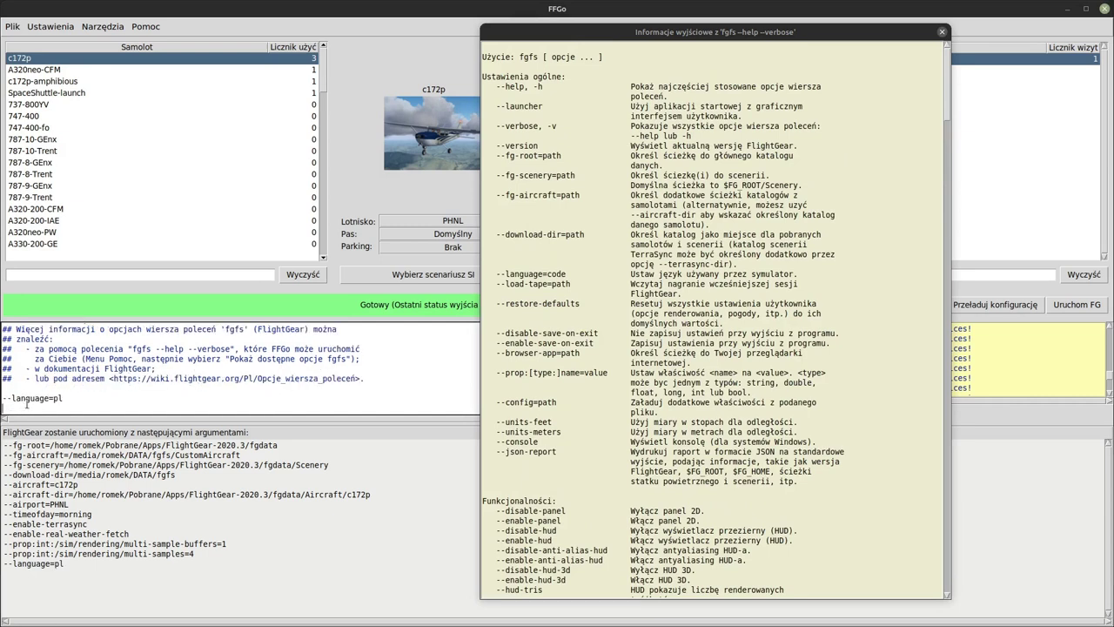
pyautogui.press('BackSpace')
# Step: Highlight the --language=code entry with its description in the fgfs options list, and browse on through the features section
pyautogui.doubleClick(518, 273)
pyautogui.moveTo(503, 274); pyautogui.dragTo(809, 275)
pyautogui.scroll(-13, 842, 275)
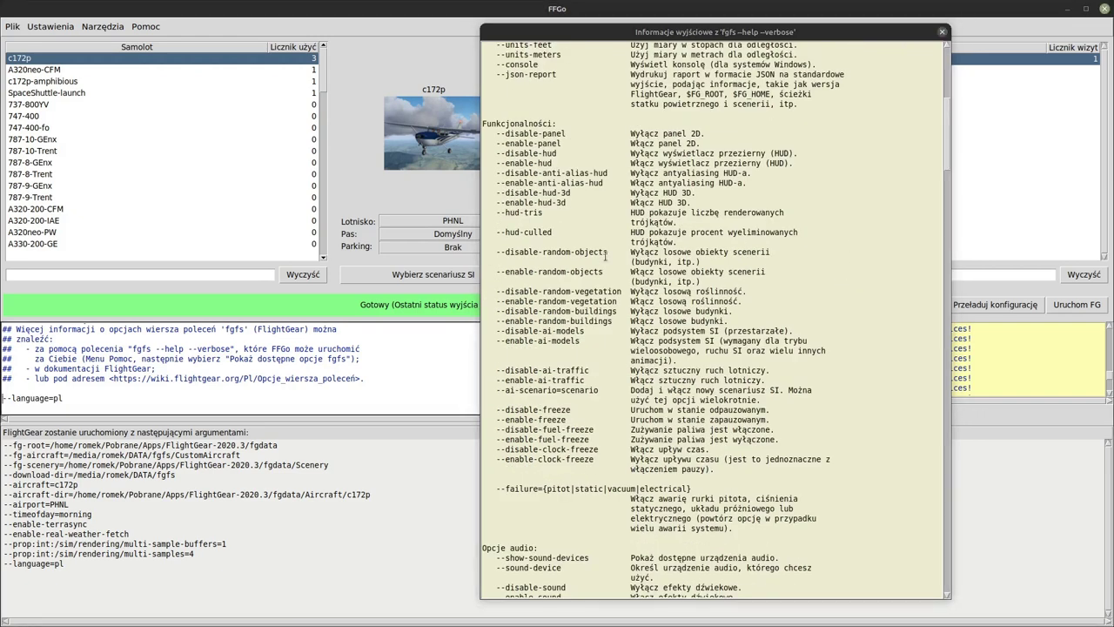